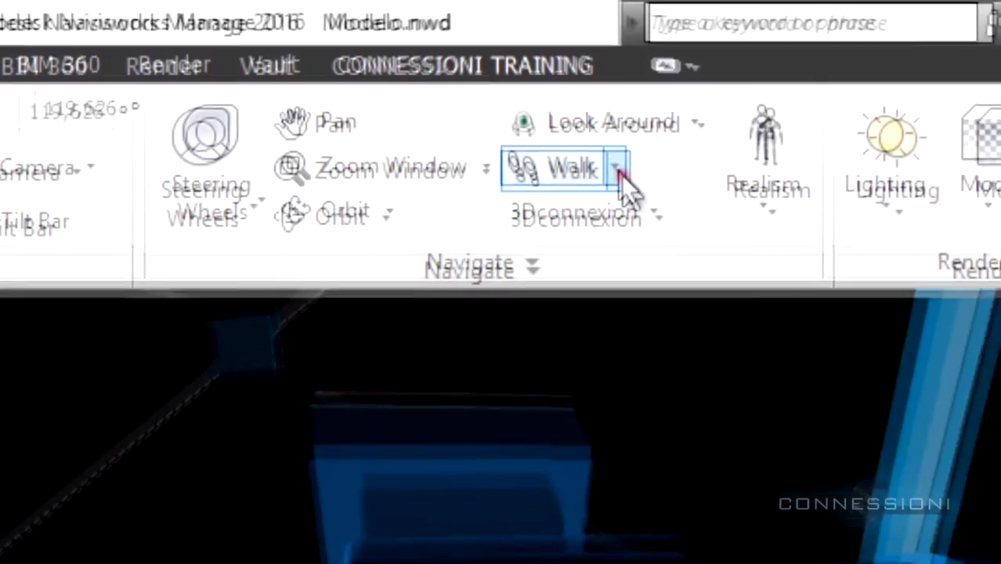
# Step: Activate the Fly tool and fly from the overall view of the model toward the space between the two tanks
pyautogui.click(546, 66)
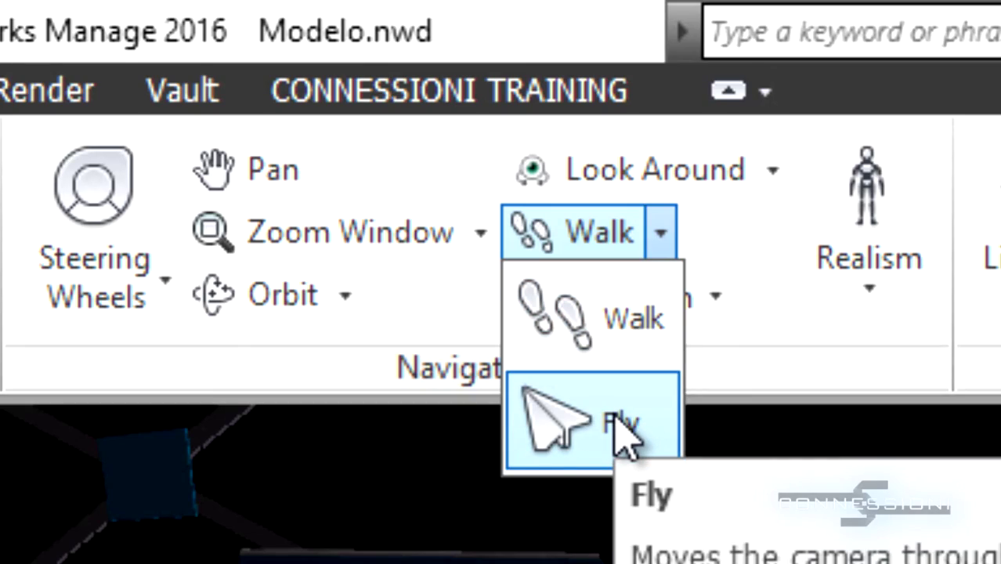
pyautogui.click(821, 453)
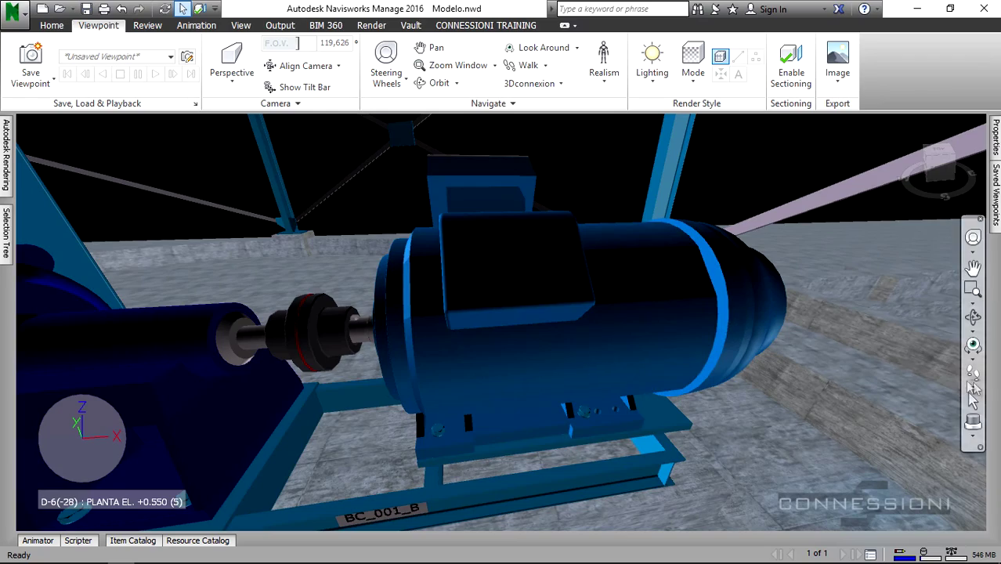
pyautogui.click(972, 386)
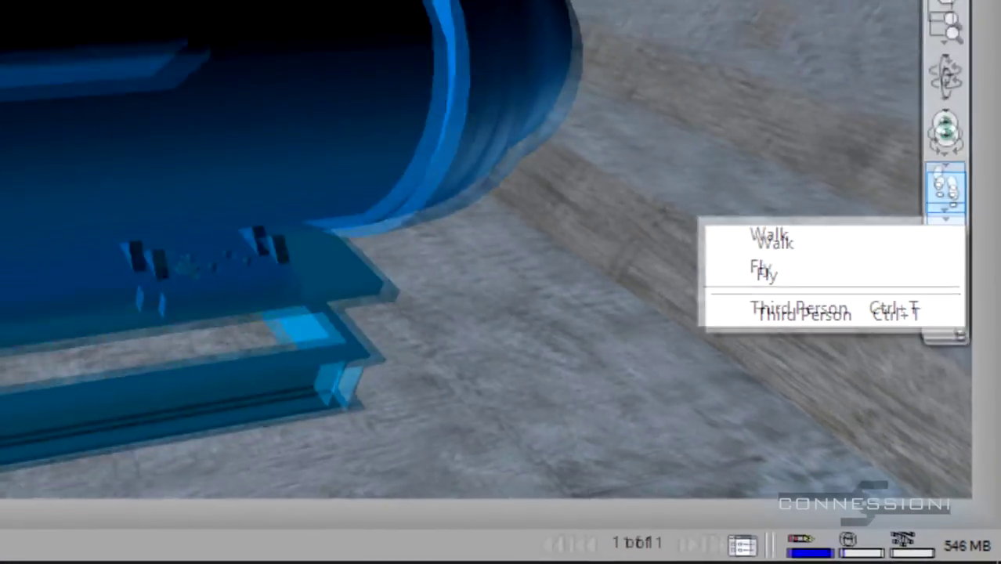
pyautogui.click(618, 161)
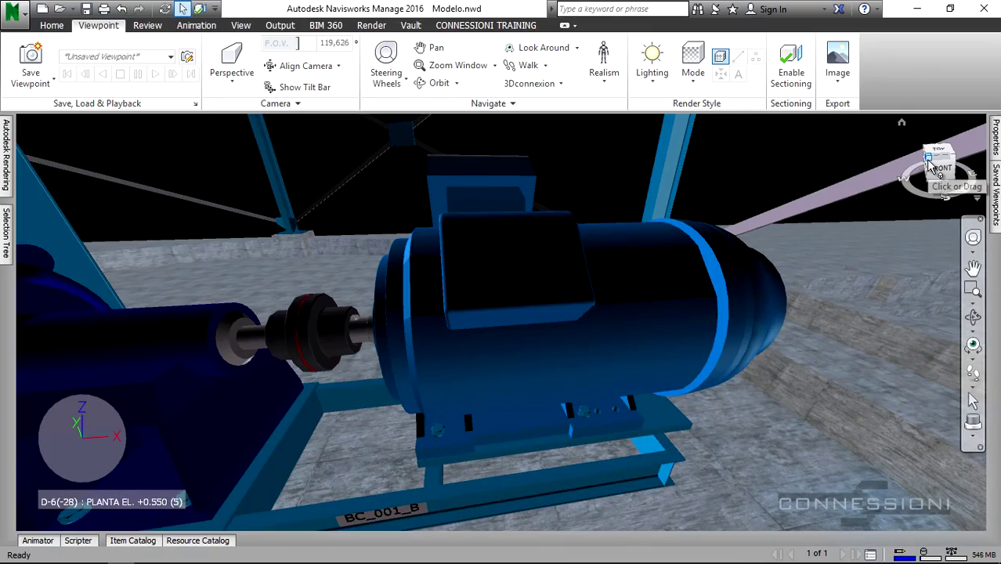
pyautogui.click(929, 163)
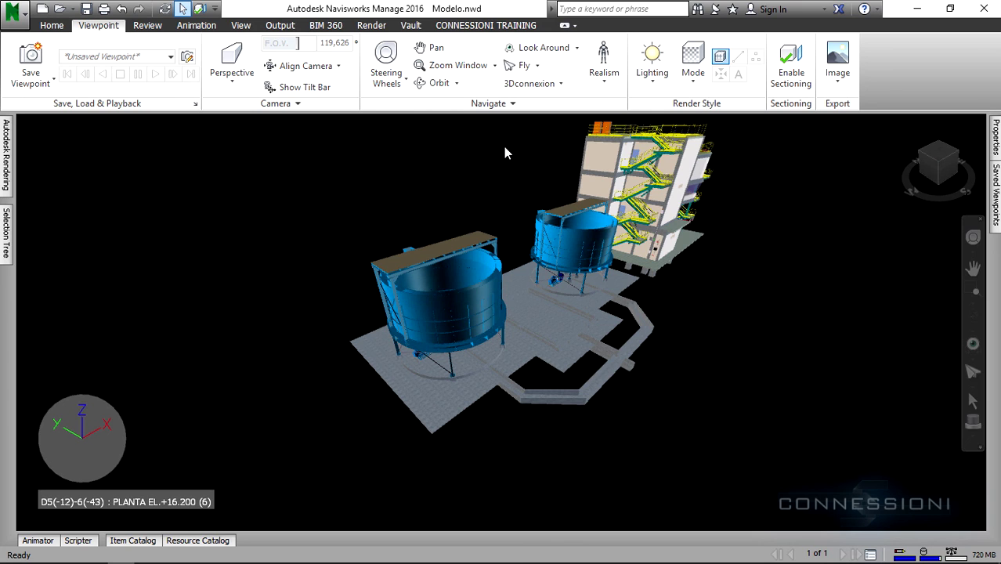
pyautogui.hotkey('ctrl', '9')
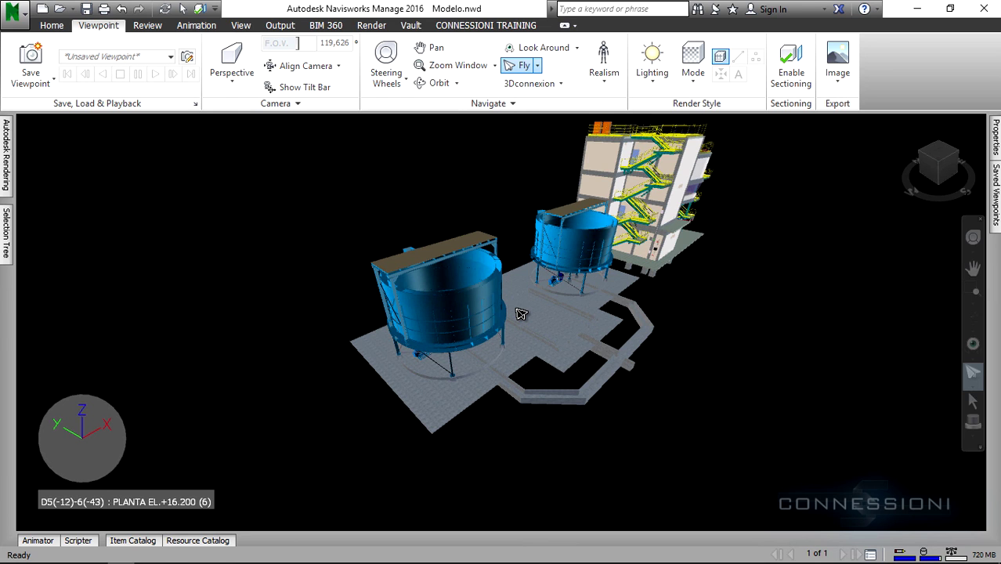
pyautogui.moveTo(521, 313); pyautogui.dragTo(521, 312)
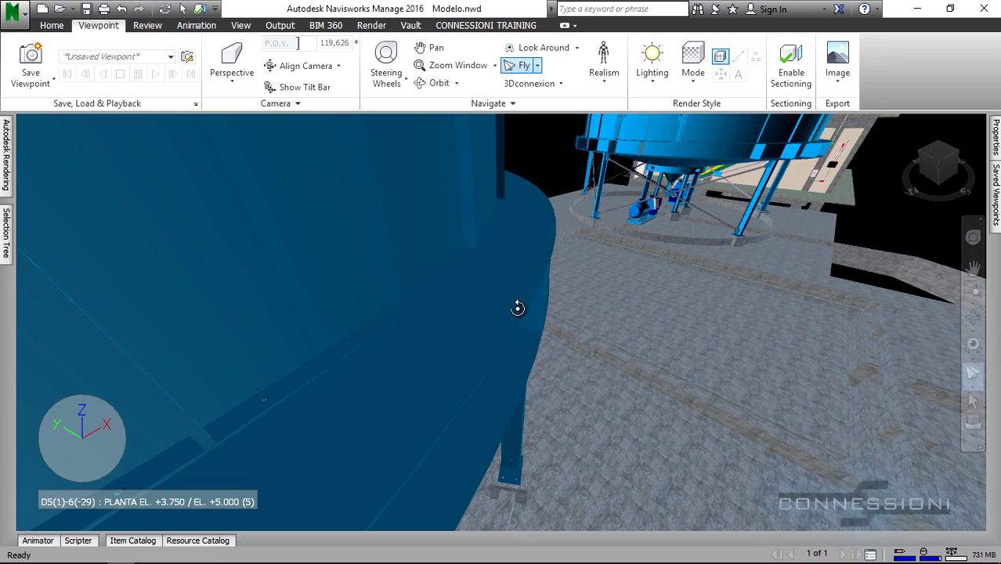
pyautogui.moveTo(517, 308); pyautogui.dragTo(518, 307)
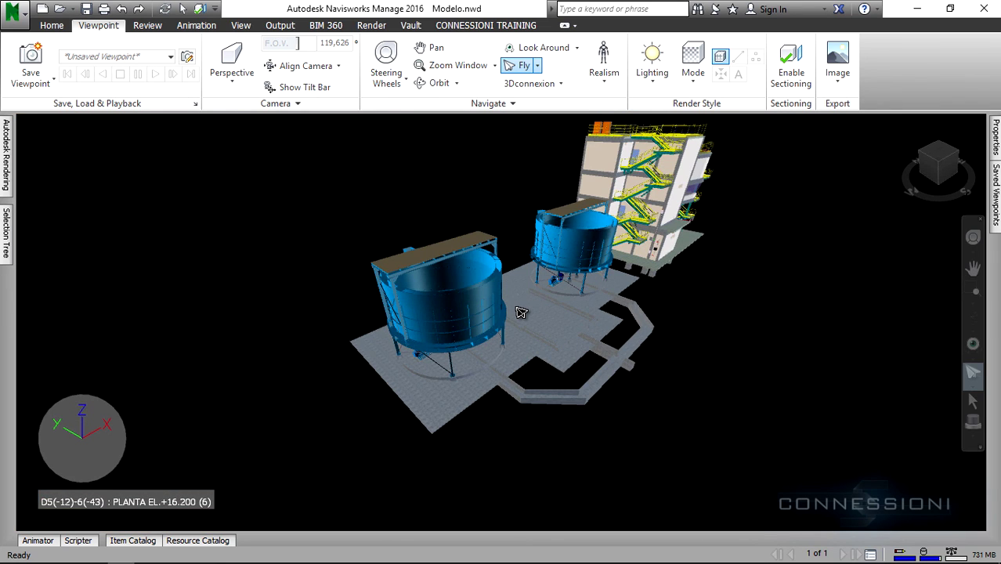
# Step: Lower the linear navigation speed by two increments and fly around the tanks and the building
pyautogui.click(514, 102)
pyautogui.click(498, 121)
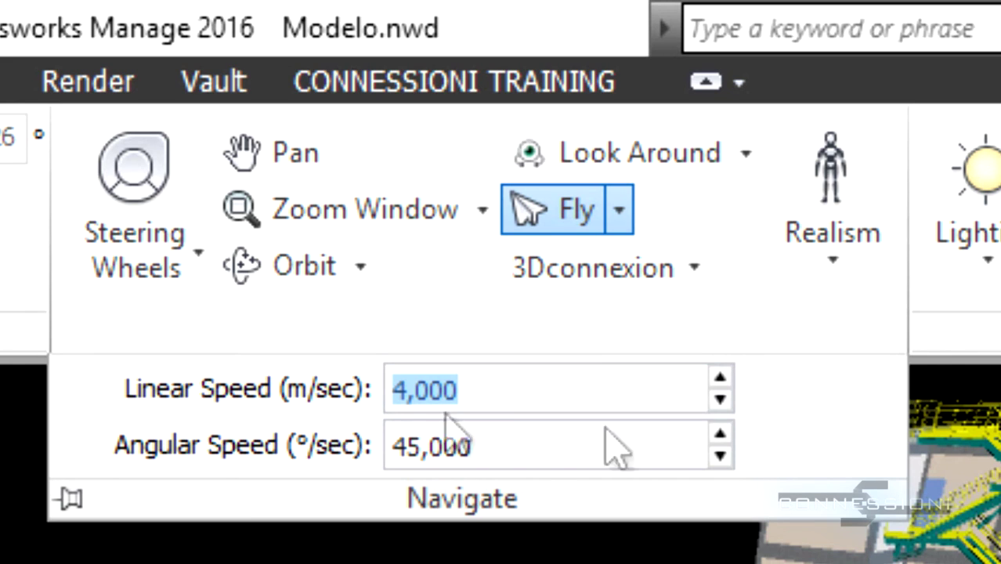
pyautogui.click(719, 401)
pyautogui.click(719, 400)
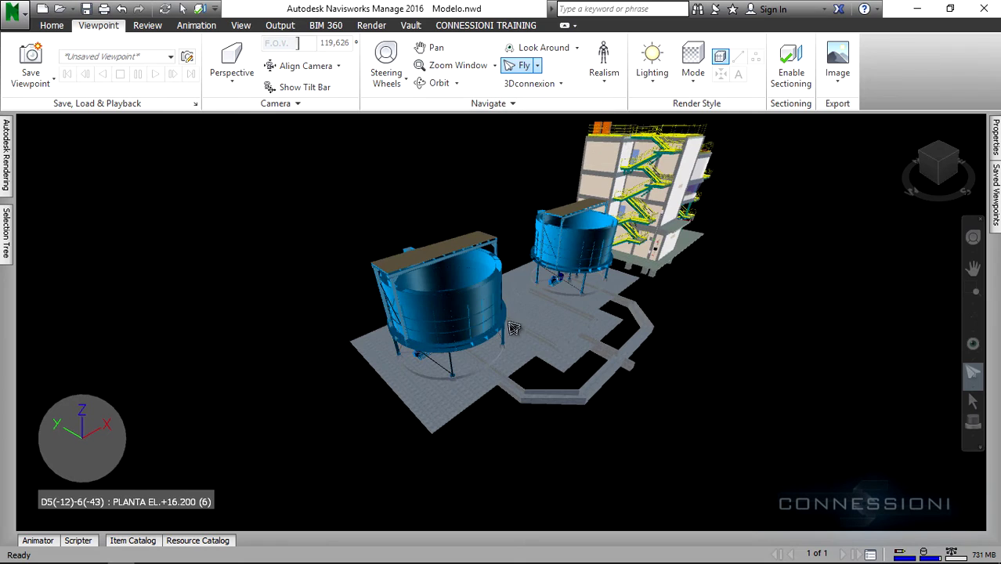
pyautogui.moveTo(514, 328); pyautogui.dragTo(550, 330)
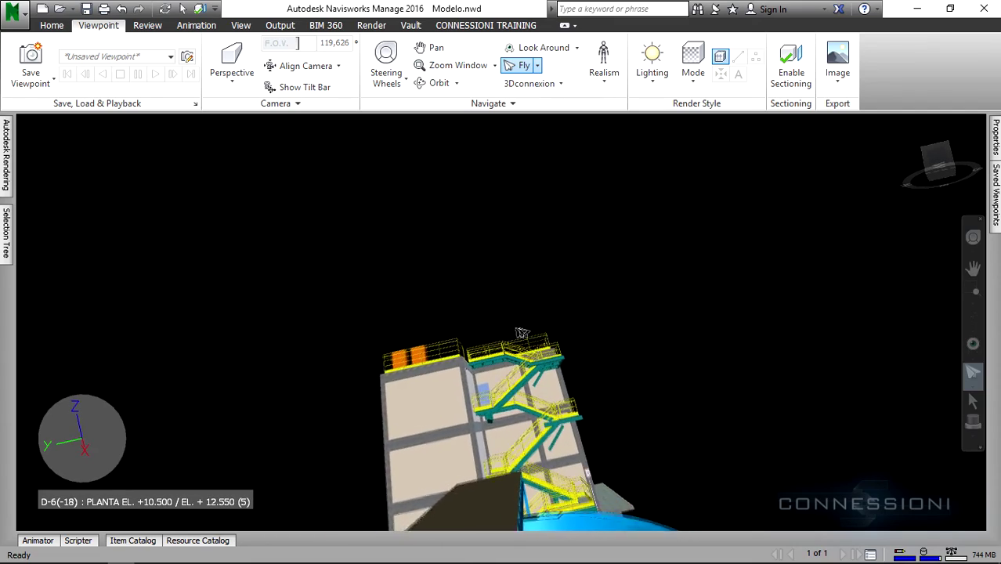
pyautogui.moveTo(361, 366); pyautogui.dragTo(422, 307)
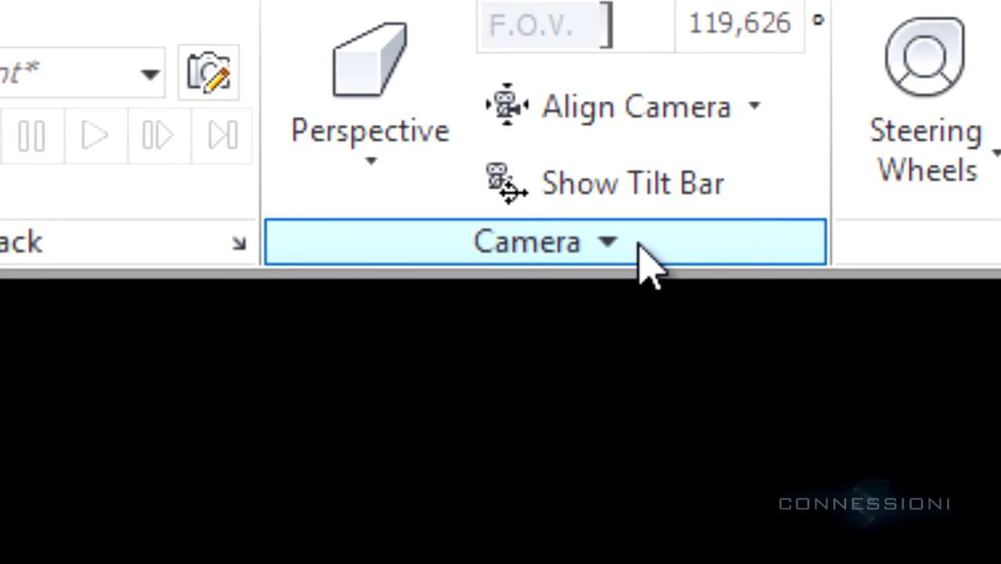
# Step: Level the tilted camera by setting its roll angle to 0
pyautogui.click(618, 245)
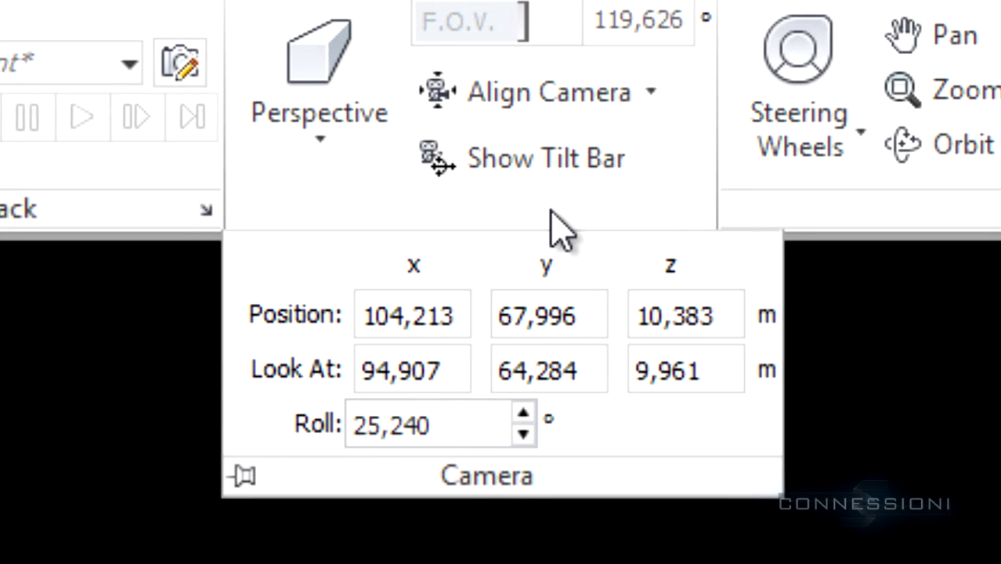
pyautogui.moveTo(459, 421); pyautogui.dragTo(357, 450)
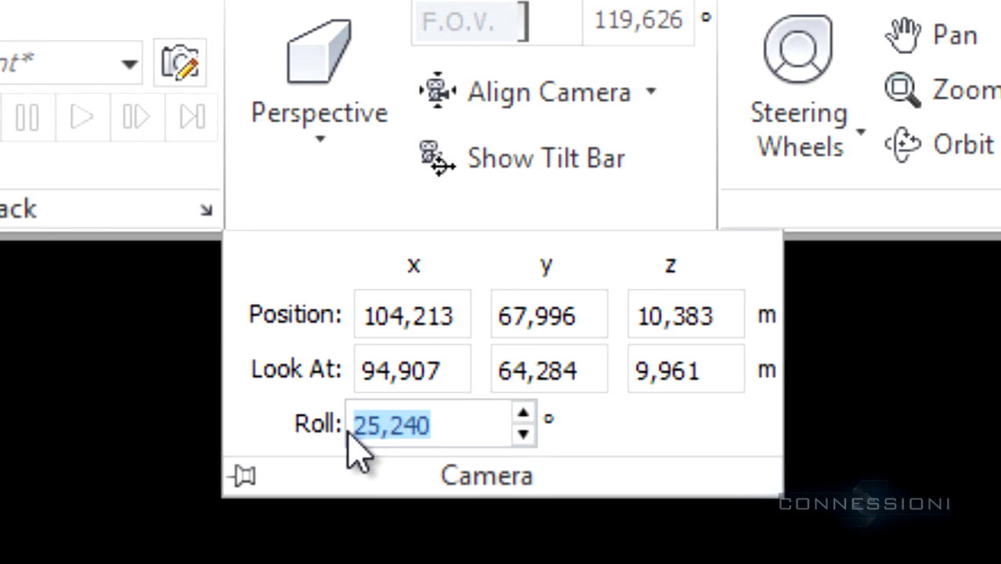
pyautogui.write('0')
pyautogui.press('Return')
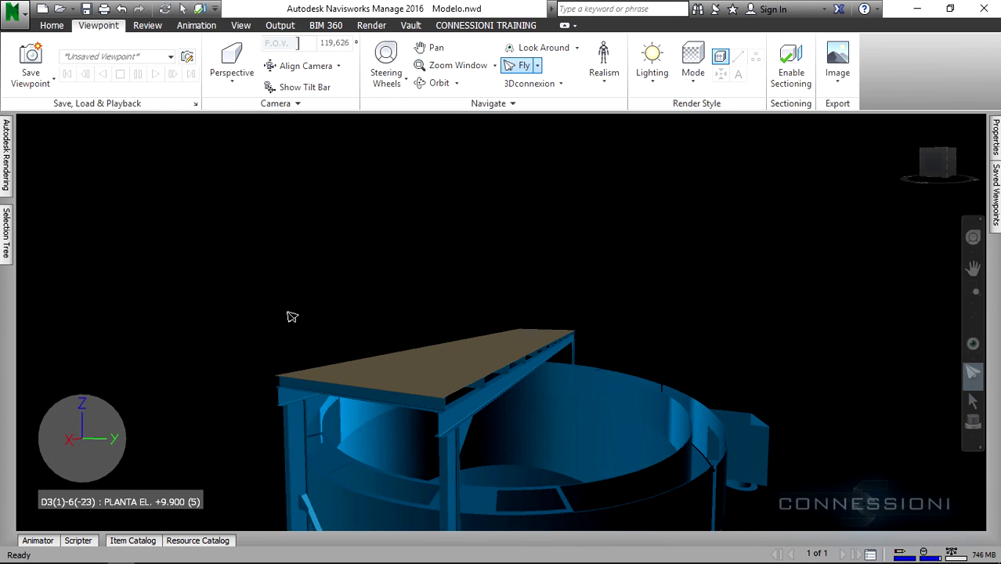
# Step: Fly in close to the tank's upper platform and turn off Collision for the Fly tool
pyautogui.moveTo(287, 313)
pyautogui.mouseDown()
pyautogui.moveTo(448, 315)
pyautogui.moveTo(251, 308)
pyautogui.moveTo(268, 310)
pyautogui.mouseUp()
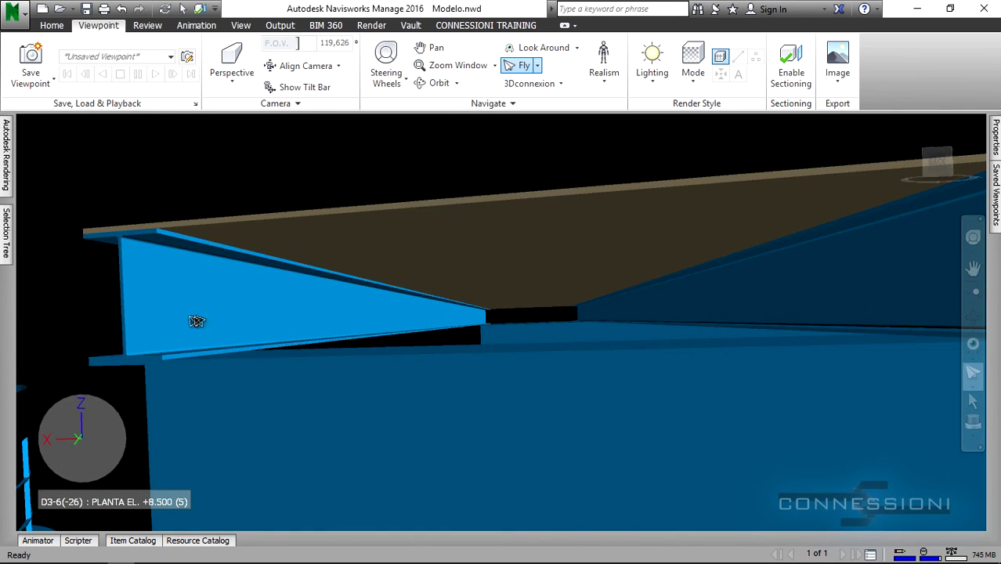
pyautogui.moveTo(195, 322); pyautogui.dragTo(148, 322)
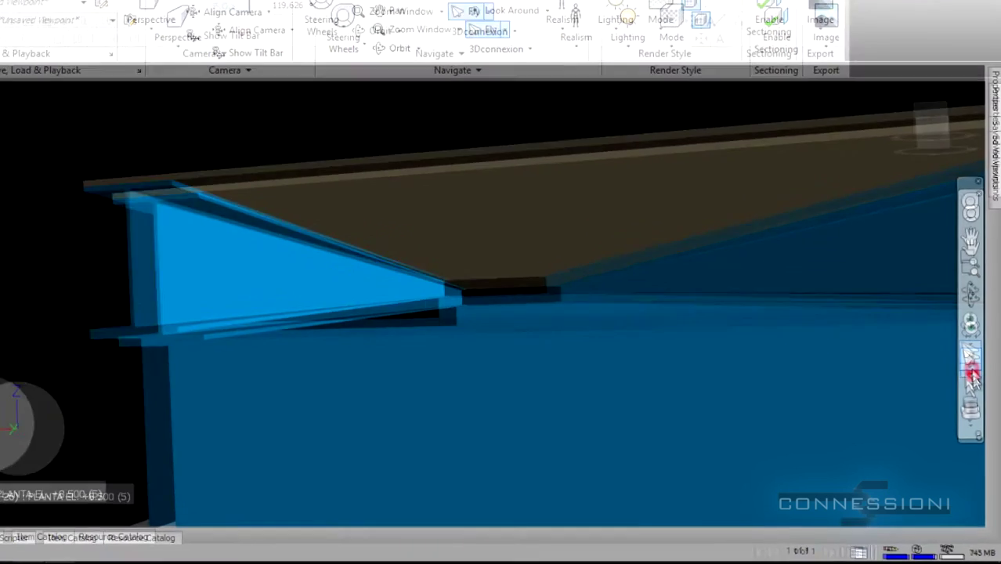
pyautogui.click(972, 388)
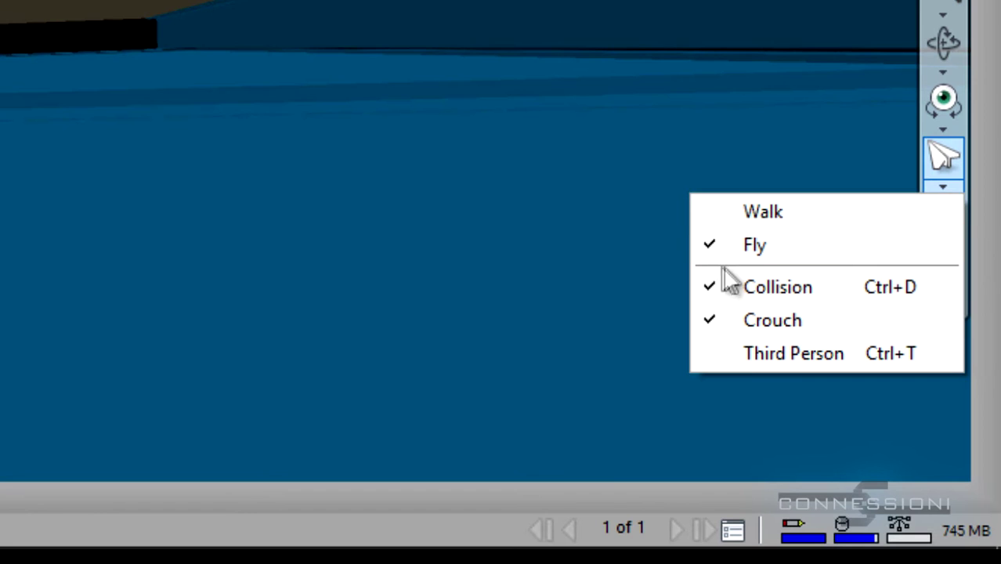
pyautogui.click(710, 290)
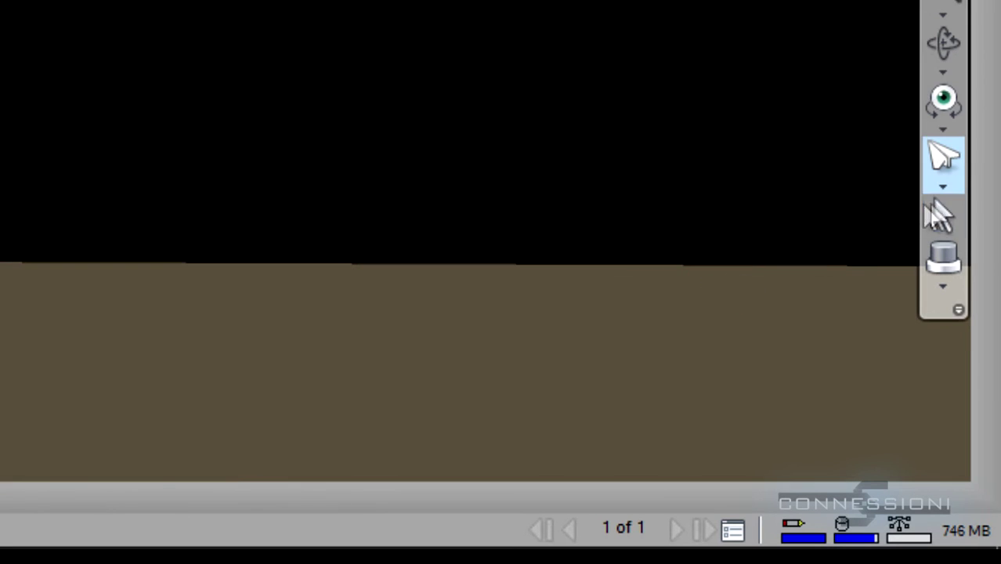
pyautogui.click(942, 188)
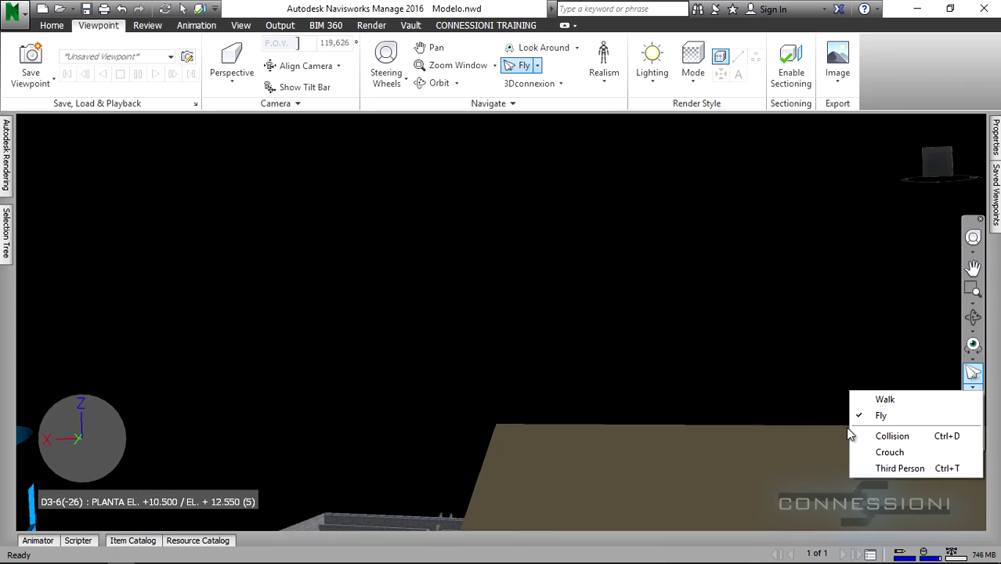
pyautogui.click(737, 363)
# Step: Fly and turn around the tanks until the building lies straight ahead beyond the tank's platform
pyautogui.moveTo(713, 401); pyautogui.dragTo(801, 402)
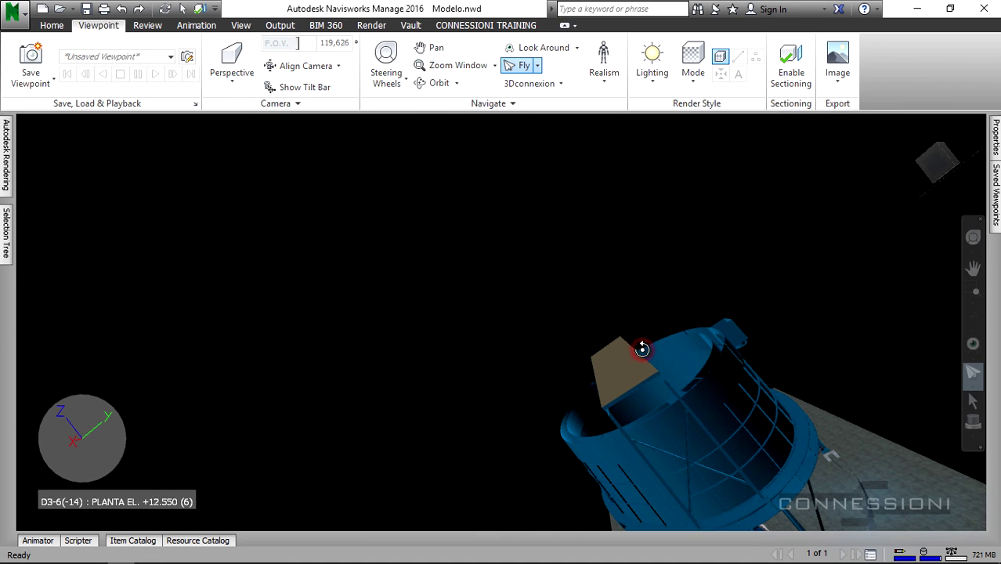
pyautogui.moveTo(642, 349); pyautogui.dragTo(814, 337)
pyautogui.moveTo(726, 370); pyautogui.dragTo(706, 374)
pyautogui.moveTo(486, 418); pyautogui.dragTo(668, 420)
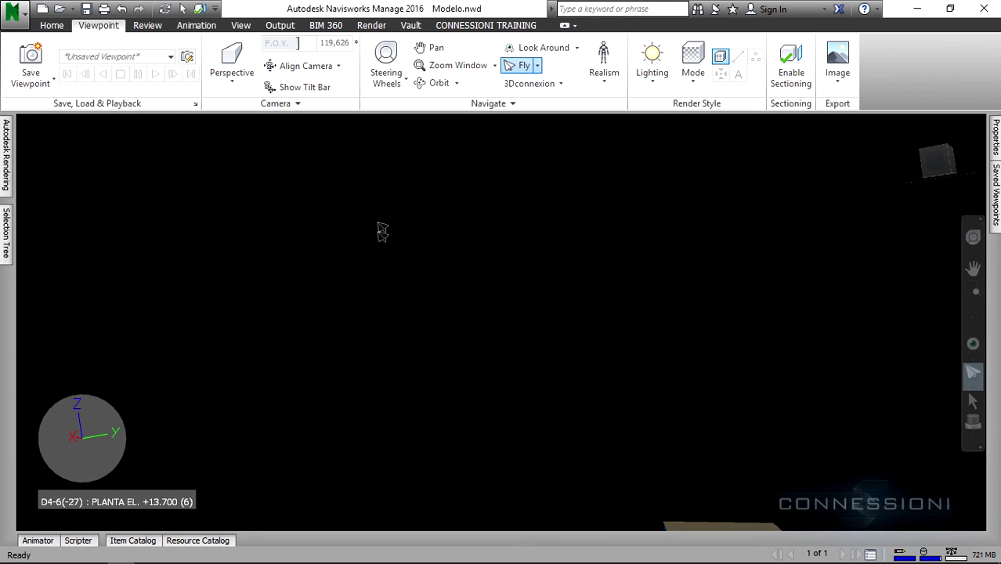
pyautogui.moveTo(338, 360); pyautogui.dragTo(757, 390)
pyautogui.keyDown('shift'); pyautogui.moveTo(526, 390); pyautogui.dragTo(569, 389, button='middle'); pyautogui.keyUp('shift')
pyautogui.keyDown('shift'); pyautogui.moveTo(470, 385); pyautogui.dragTo(510, 394, button='middle'); pyautogui.keyUp('shift')
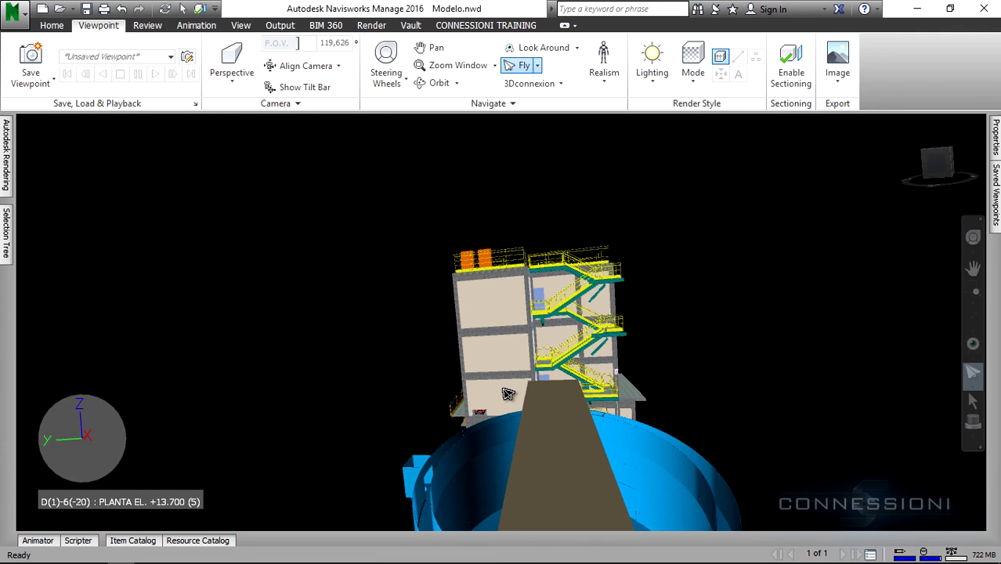
# Step: Set the camera roll back to 0 for the view along the platform toward the building
pyautogui.click(302, 105)
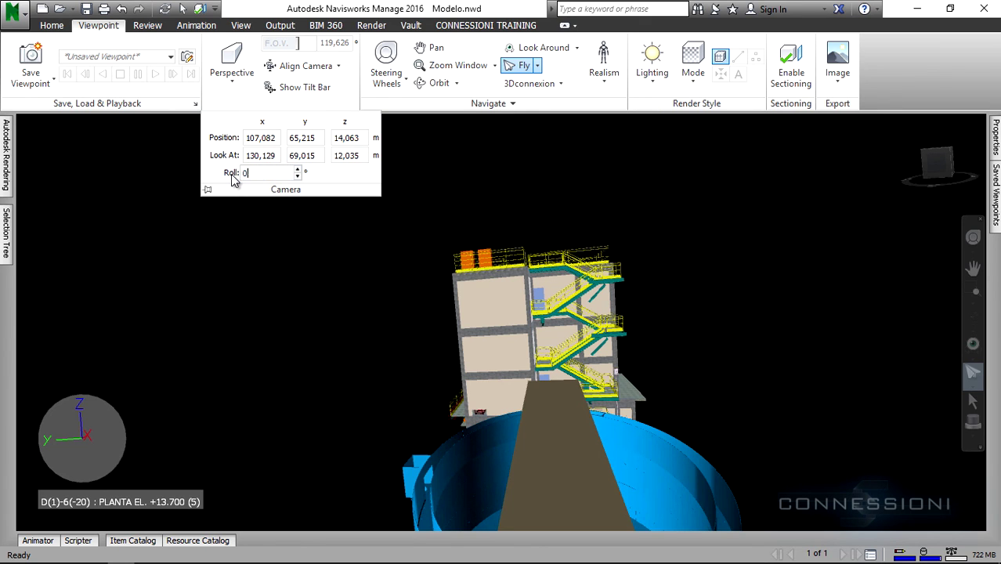
pyautogui.press('Return')
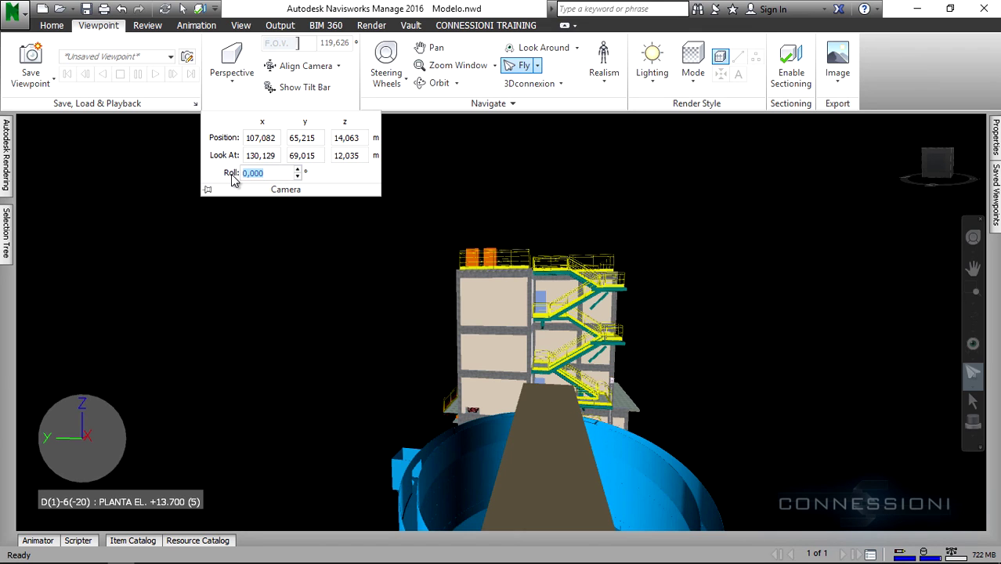
pyautogui.click(315, 248)
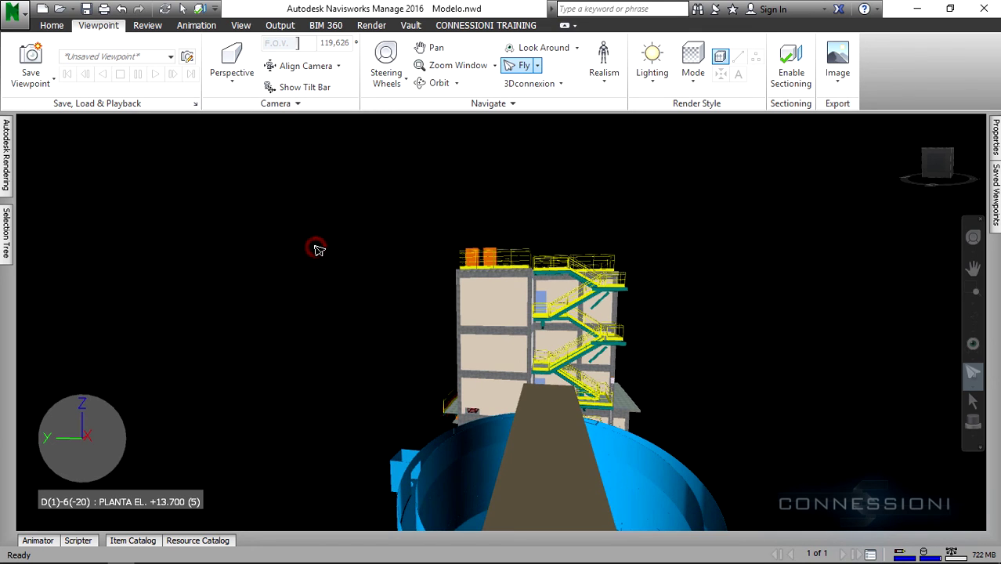
# Step: Switch from Fly to the Walk tool and walk backward away from the tank and building
pyautogui.click(972, 391)
pyautogui.click(893, 398)
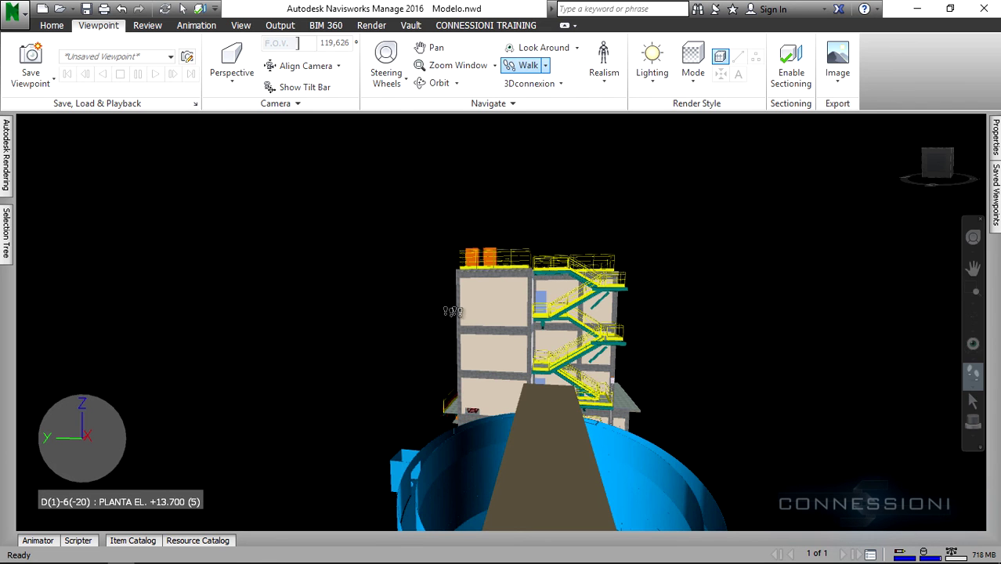
pyautogui.moveTo(453, 312); pyautogui.dragTo(501, 508)
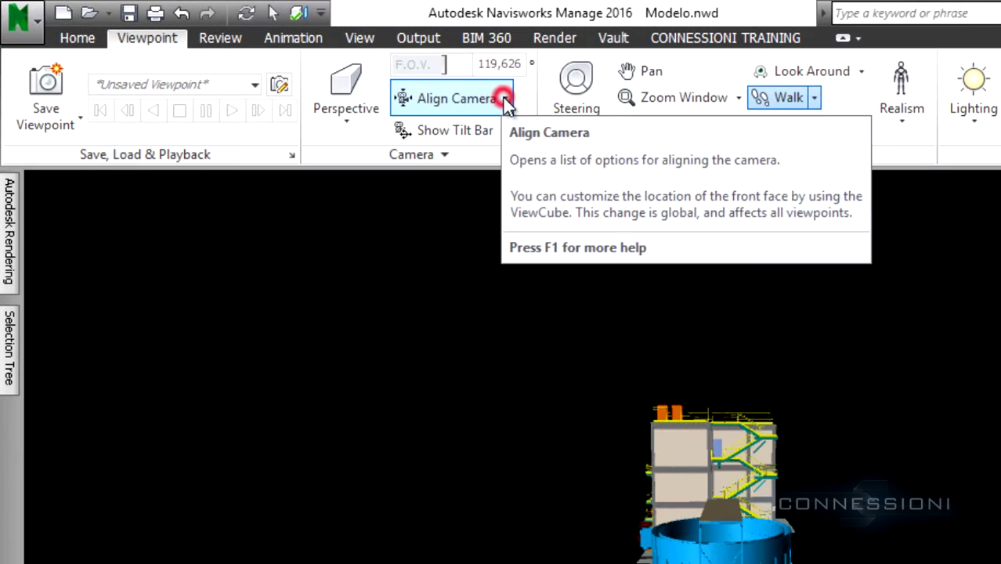
# Step: Align the camera to the X axis, the Y axis and finally the Z axis
pyautogui.click(339, 67)
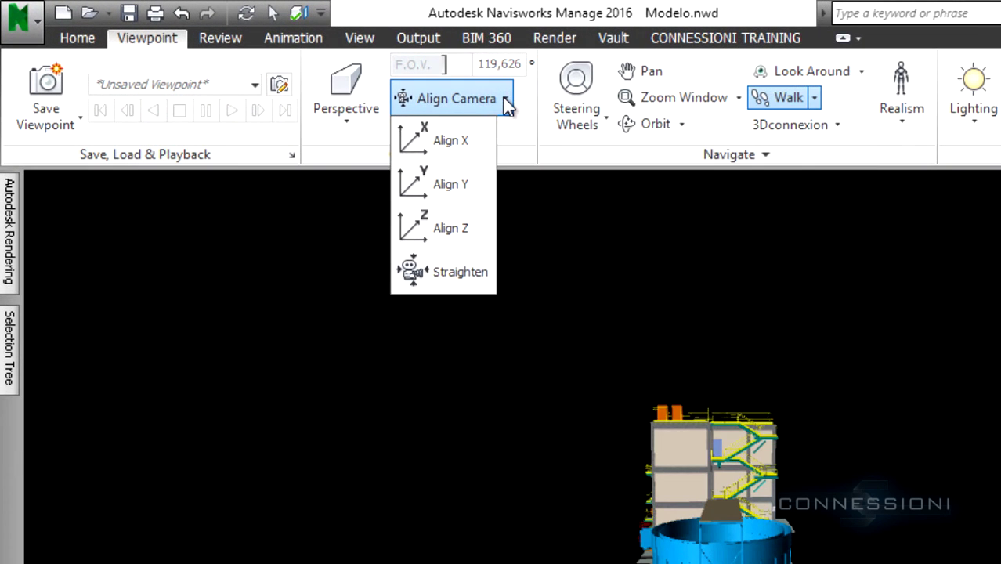
pyautogui.click(472, 146)
pyautogui.click(437, 97)
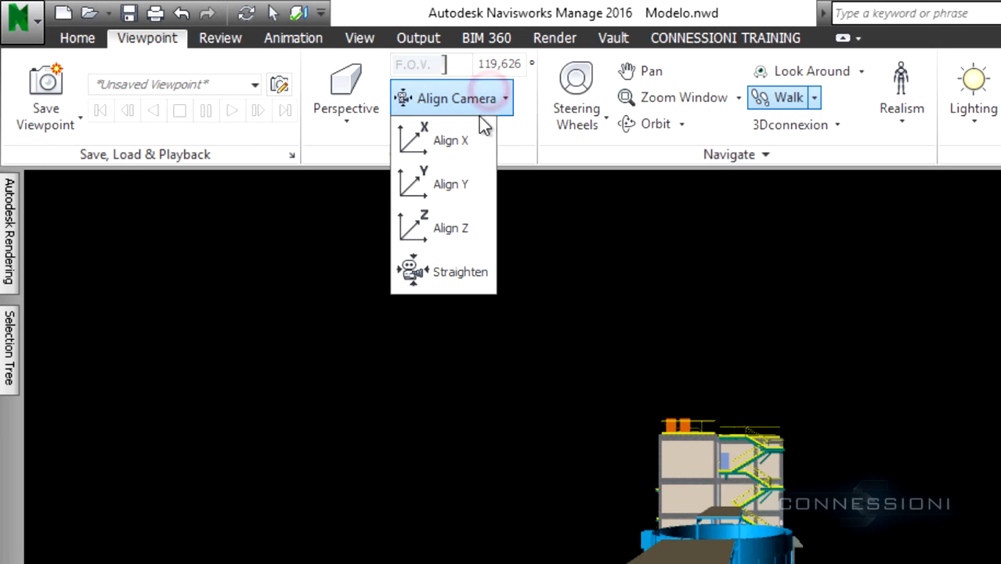
pyautogui.click(454, 180)
pyautogui.click(474, 99)
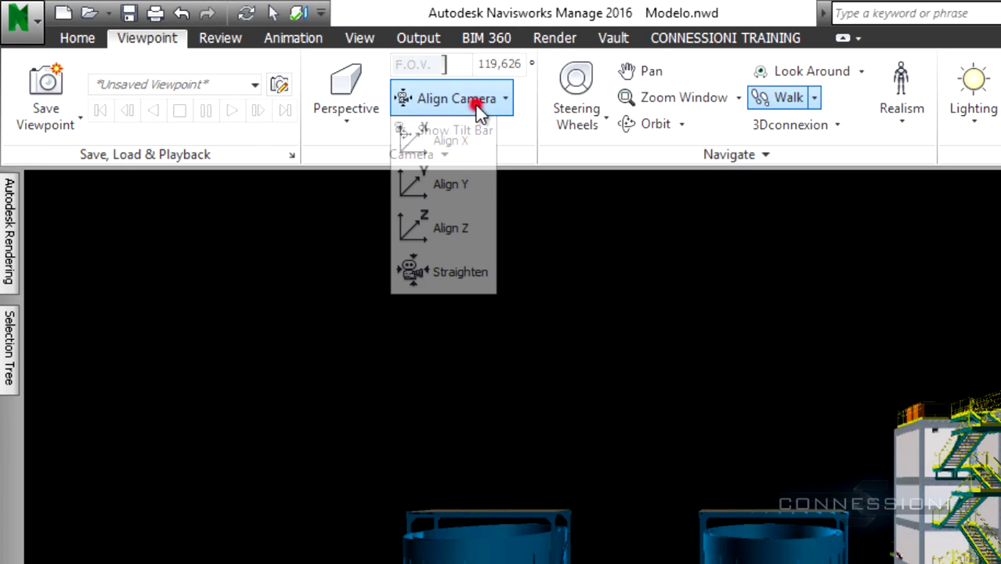
pyautogui.click(451, 228)
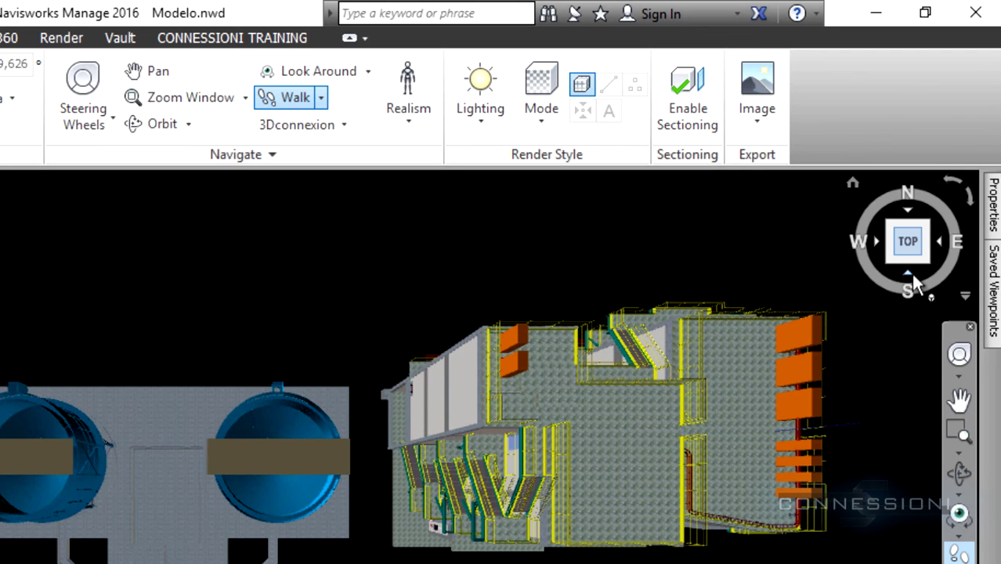
# Step: Turn the model with the ViewCube to Front, Left, the next side face and back to Top
pyautogui.click(908, 277)
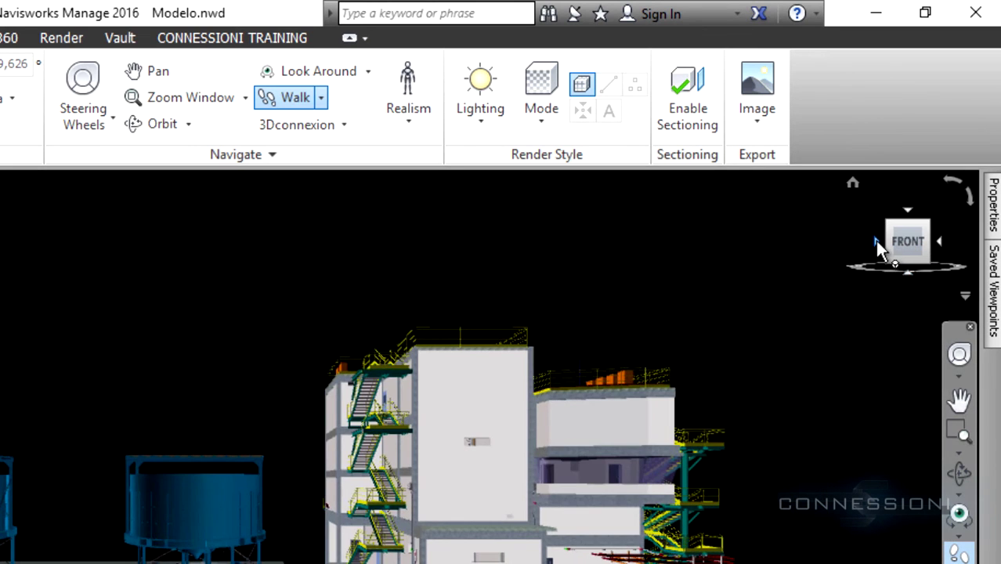
pyautogui.click(875, 241)
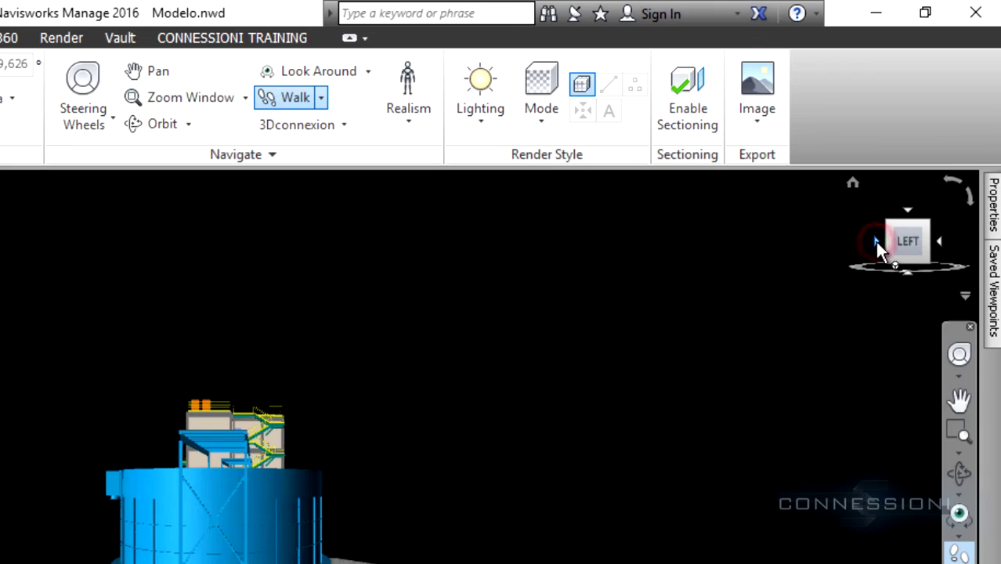
pyautogui.click(875, 241)
pyautogui.click(906, 217)
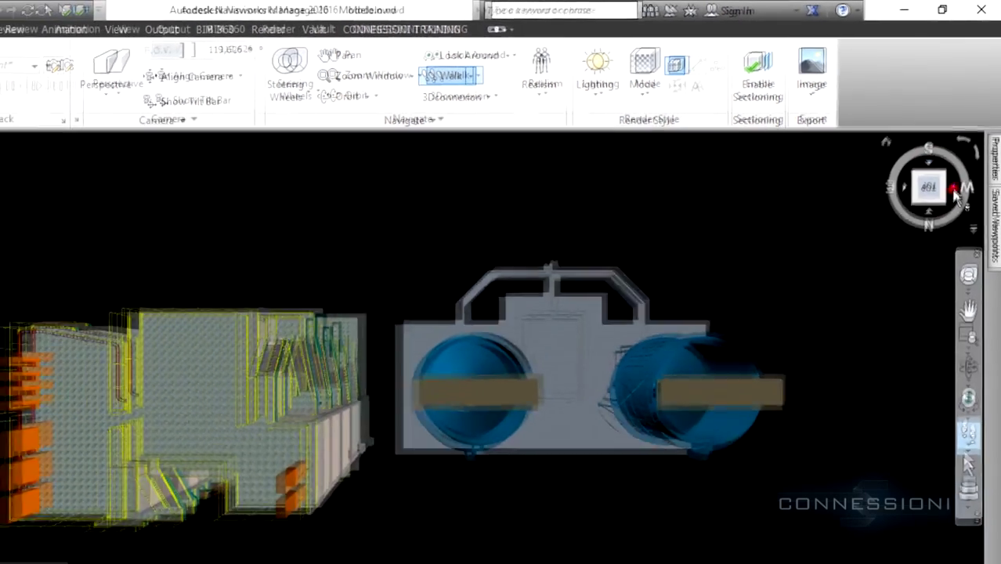
# Step: Turn the model with the ViewCube to the Left and Front faces and through successive Top corner views
pyautogui.click(943, 228)
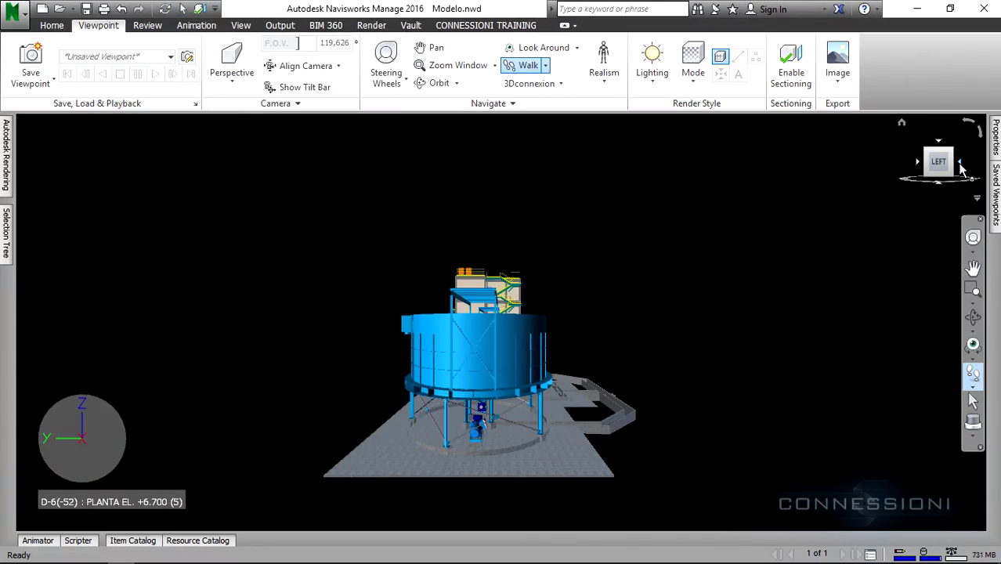
pyautogui.click(960, 166)
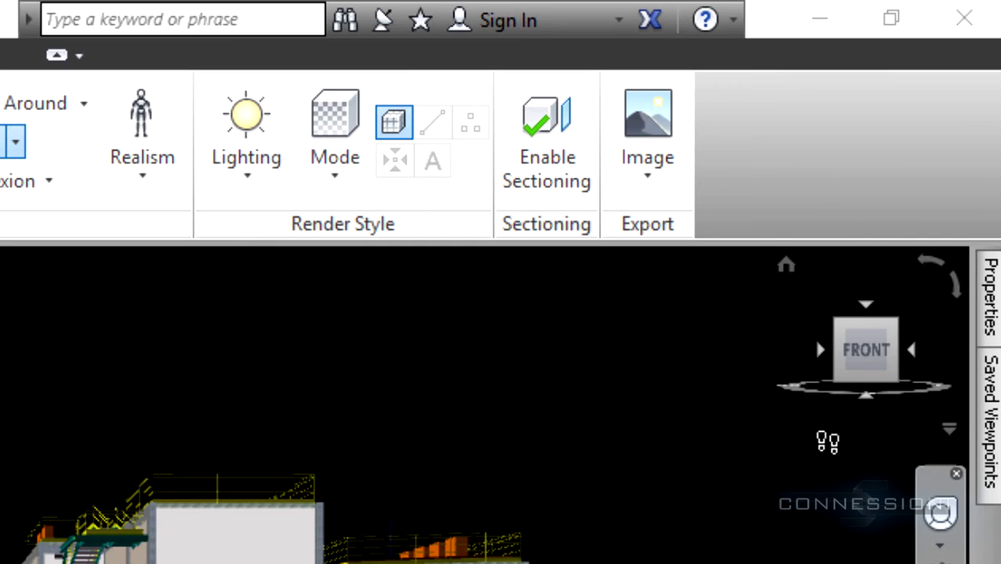
pyautogui.click(897, 327)
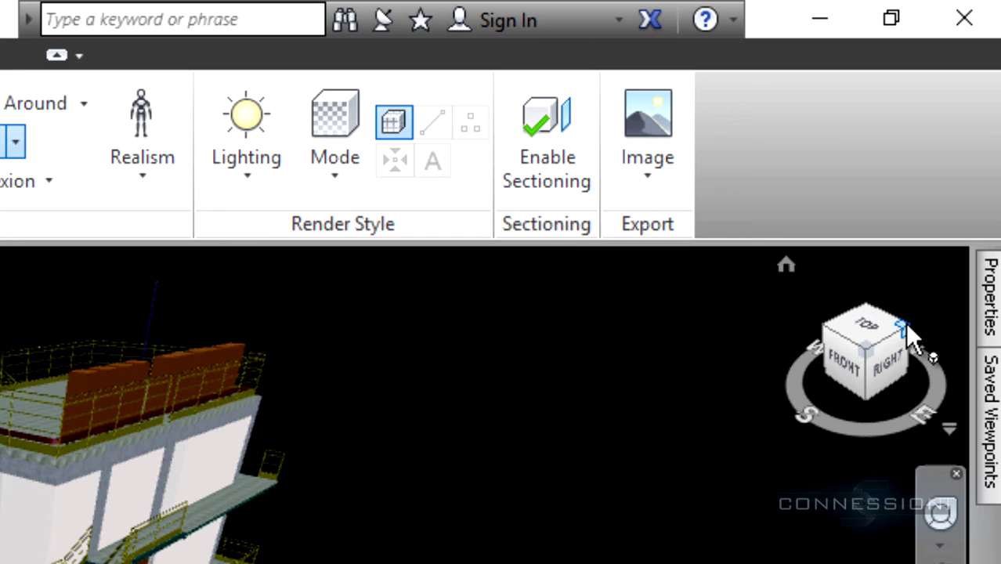
pyautogui.click(905, 327)
pyautogui.click(905, 328)
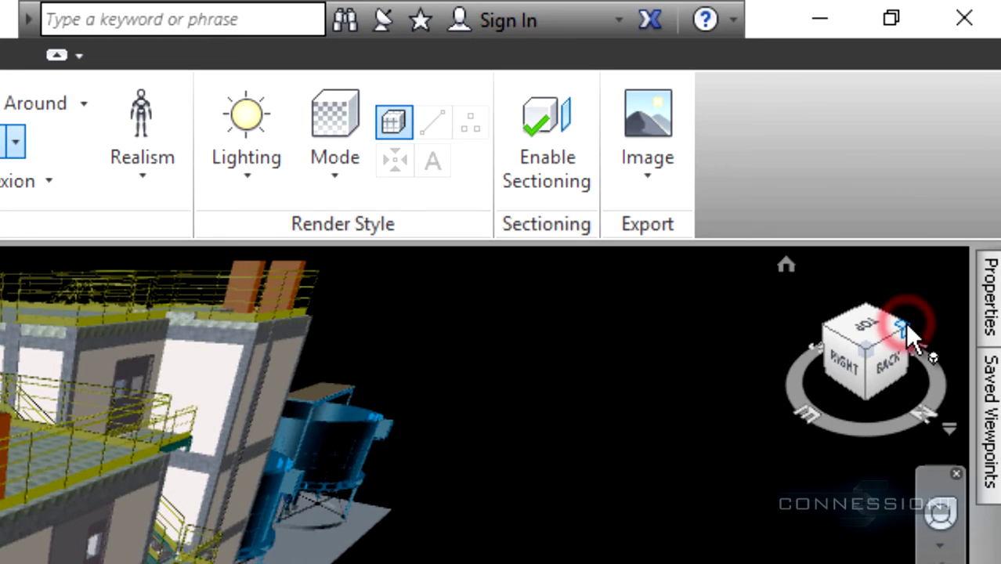
pyautogui.click(906, 329)
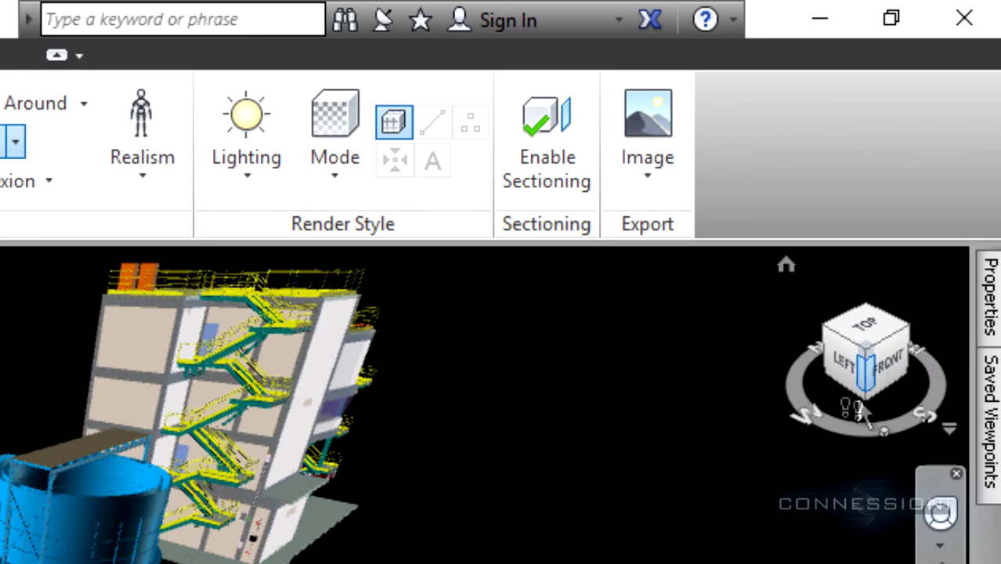
# Step: Turn the model through the ViewCube's Bottom corner views and return to the Top-Right-Back corner view
pyautogui.click(867, 398)
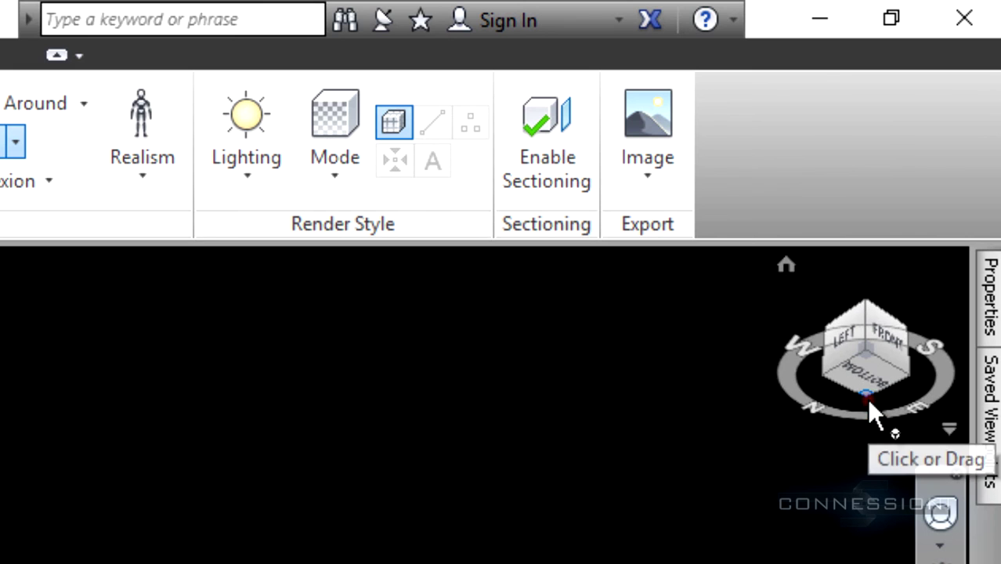
pyautogui.click(866, 398)
pyautogui.click(866, 398)
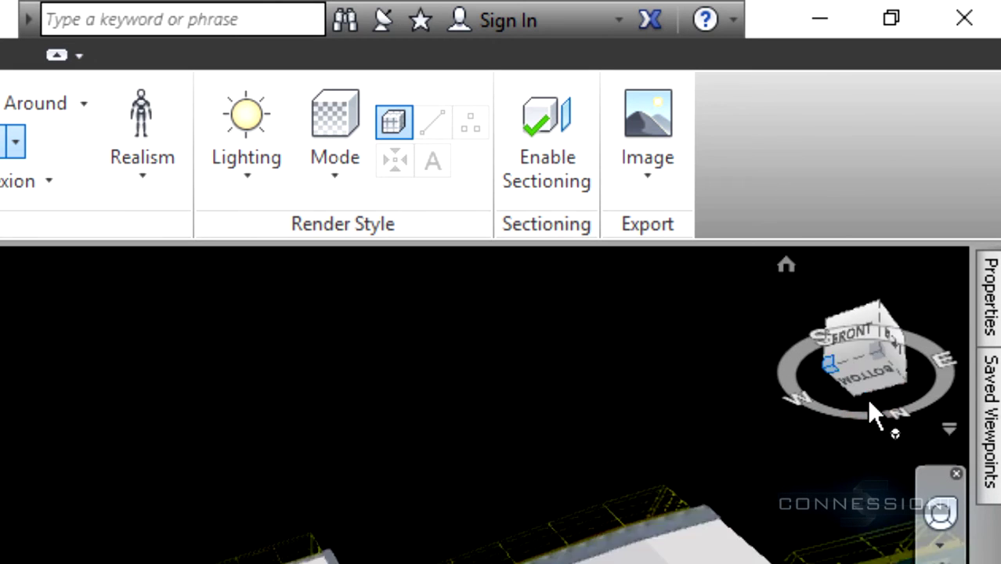
pyautogui.click(866, 397)
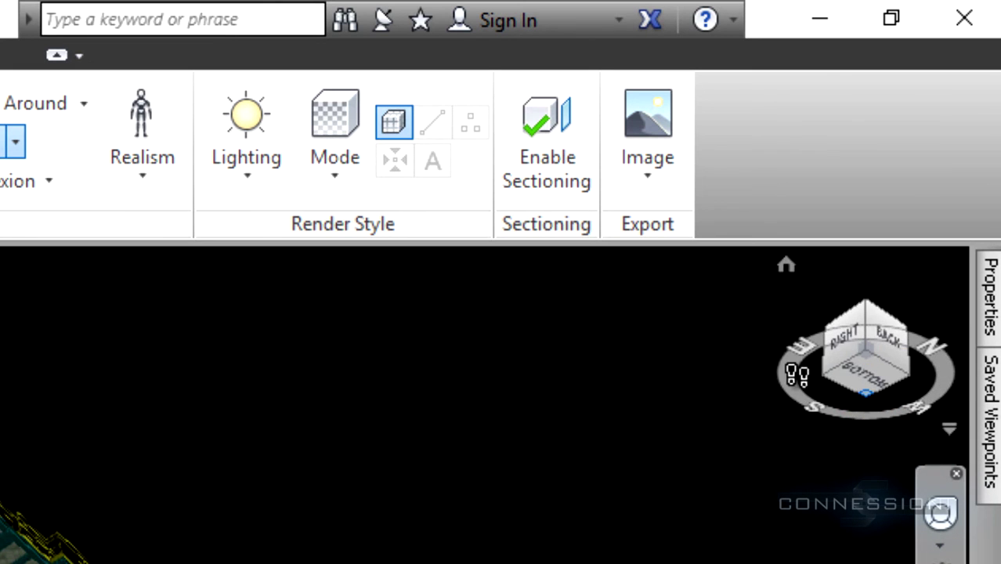
pyautogui.click(866, 304)
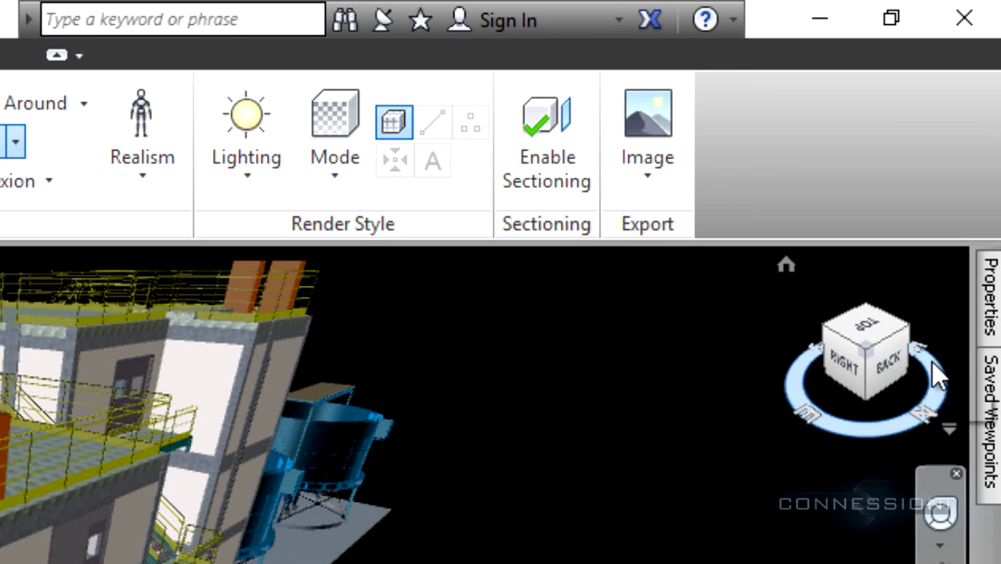
# Step: Spin the model with the ViewCube compass, then show the north view and the Top-Back-Left corner view
pyautogui.moveTo(933, 368); pyautogui.dragTo(803, 409)
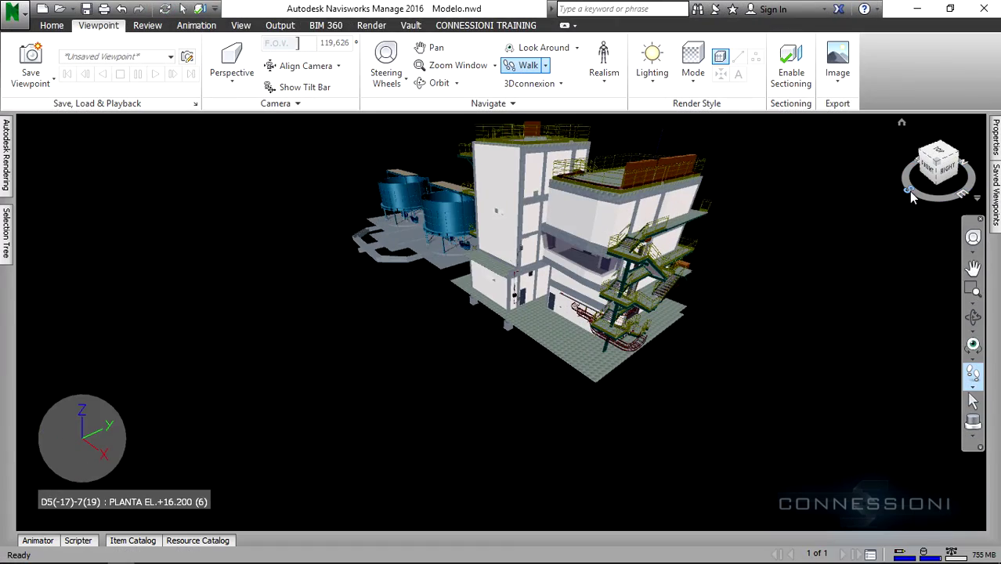
pyautogui.click(908, 190)
pyautogui.click(951, 152)
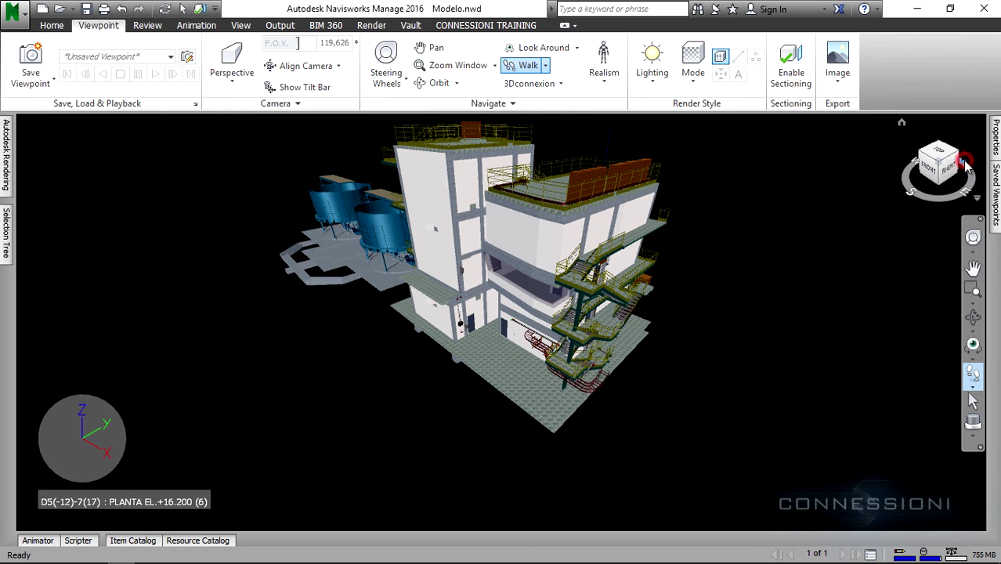
pyautogui.click(965, 162)
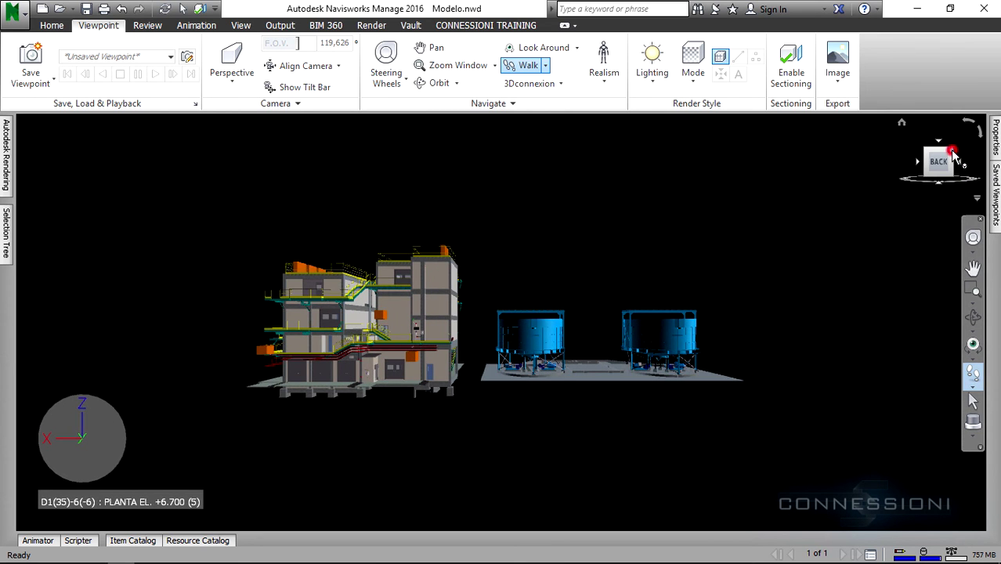
pyautogui.click(952, 152)
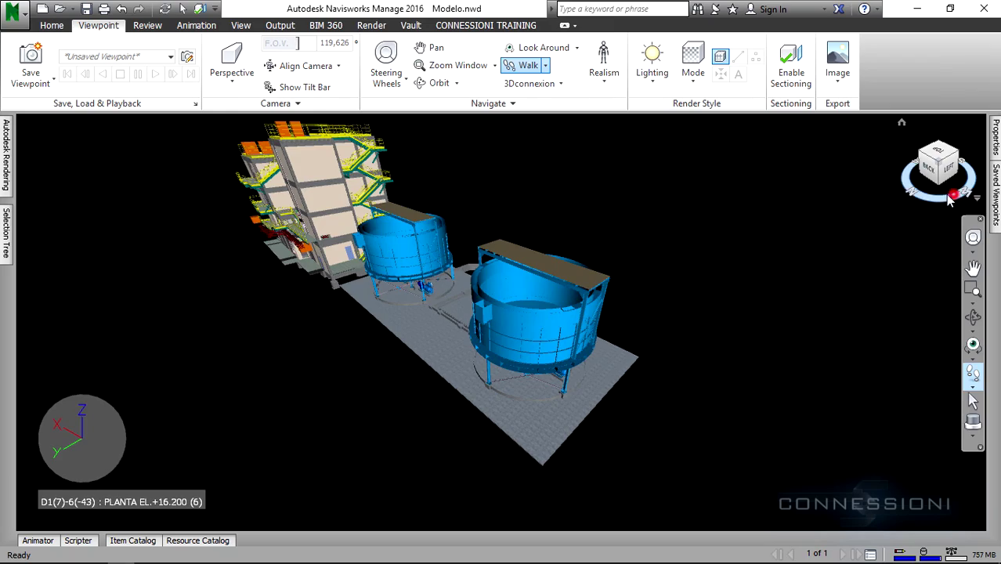
pyautogui.moveTo(948, 196)
pyautogui.mouseDown()
pyautogui.moveTo(823, 191)
pyautogui.moveTo(949, 196)
pyautogui.mouseUp()
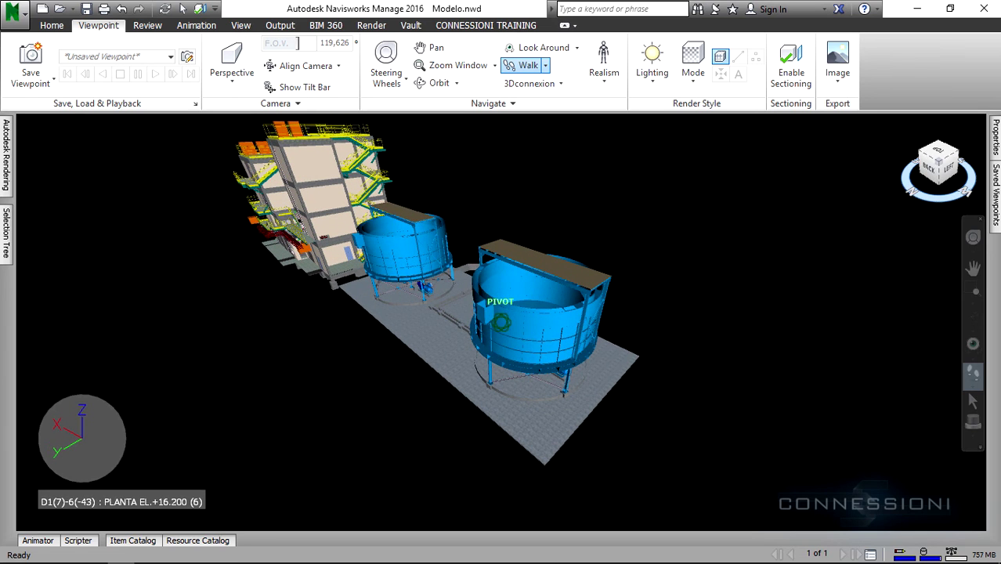
# Step: Walk up to the ground-floor door of the building and enable the animation scripts
pyautogui.moveTo(436, 272); pyautogui.dragTo(294, 173, button='middle')
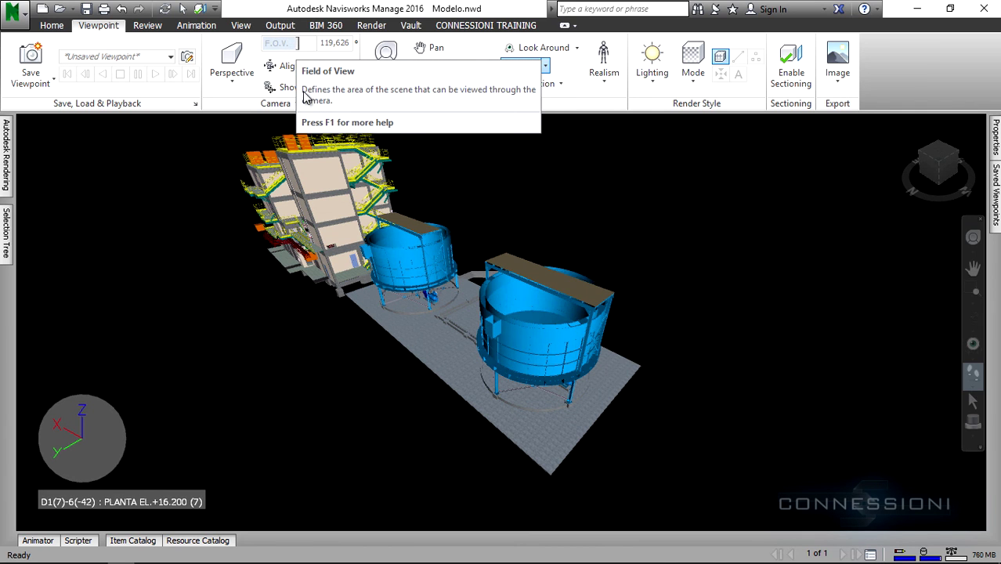
pyautogui.moveTo(506, 397); pyautogui.dragTo(228, 239)
pyautogui.click(196, 26)
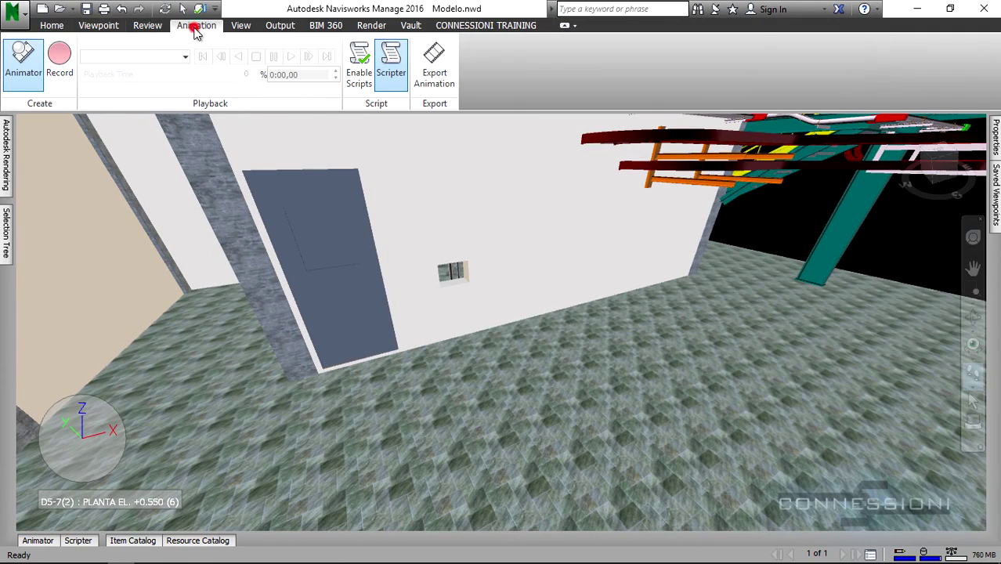
pyautogui.click(357, 61)
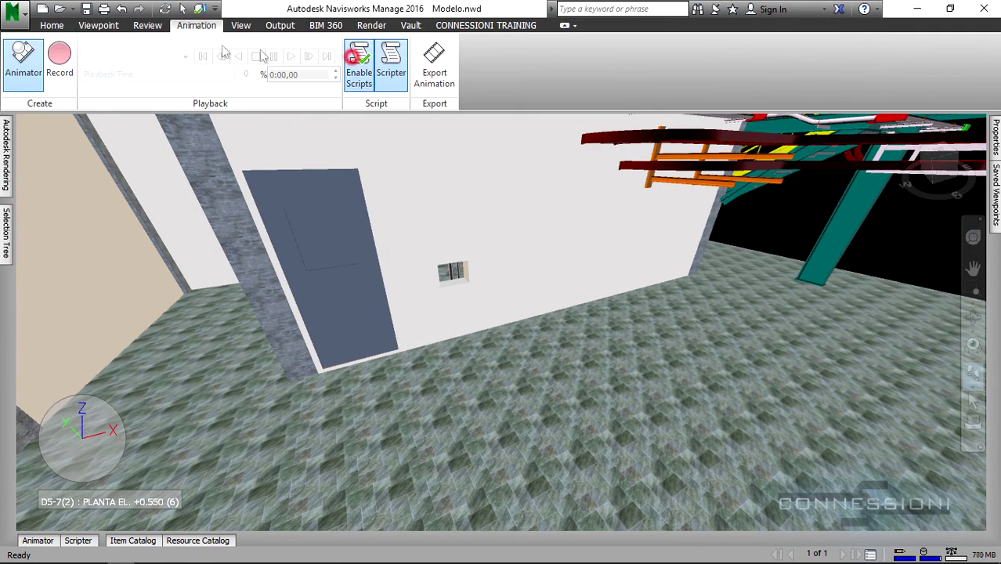
# Step: Walk through the scripted door into the ground-floor room and face the double doors and red ladders
pyautogui.click(52, 26)
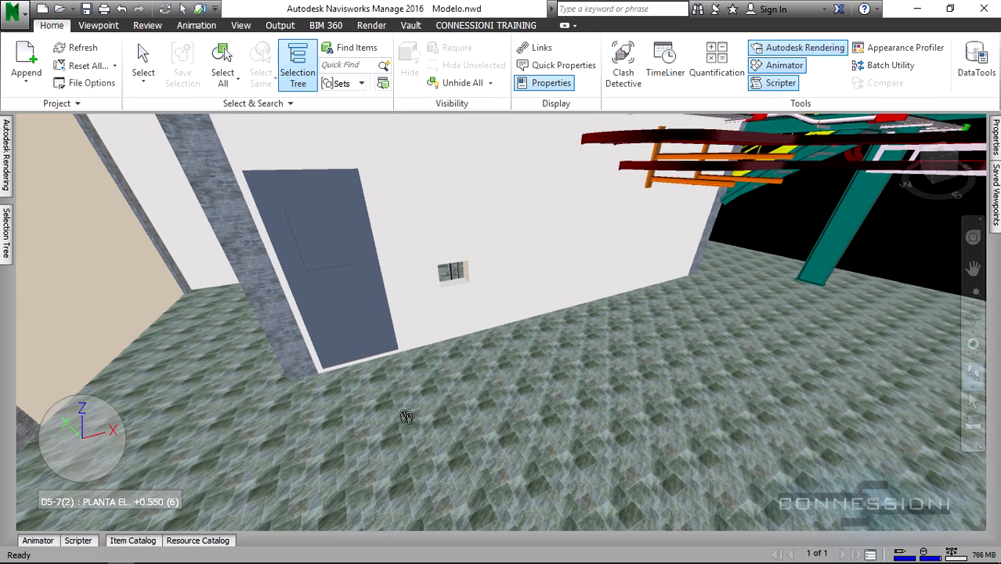
pyautogui.moveTo(377, 386); pyautogui.dragTo(285, 382)
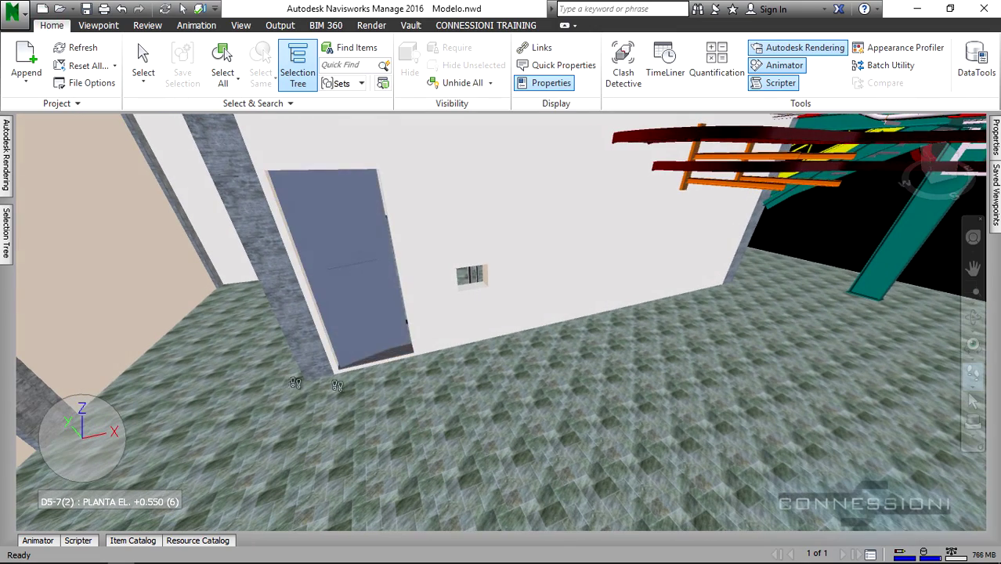
pyautogui.moveTo(429, 405)
pyautogui.mouseDown()
pyautogui.moveTo(280, 330)
pyautogui.moveTo(245, 328)
pyautogui.moveTo(419, 296)
pyautogui.moveTo(451, 312)
pyautogui.moveTo(411, 357)
pyautogui.moveTo(467, 286)
pyautogui.moveTo(688, 280)
pyautogui.moveTo(681, 286)
pyautogui.moveTo(694, 289)
pyautogui.moveTo(682, 287)
pyautogui.mouseUp()
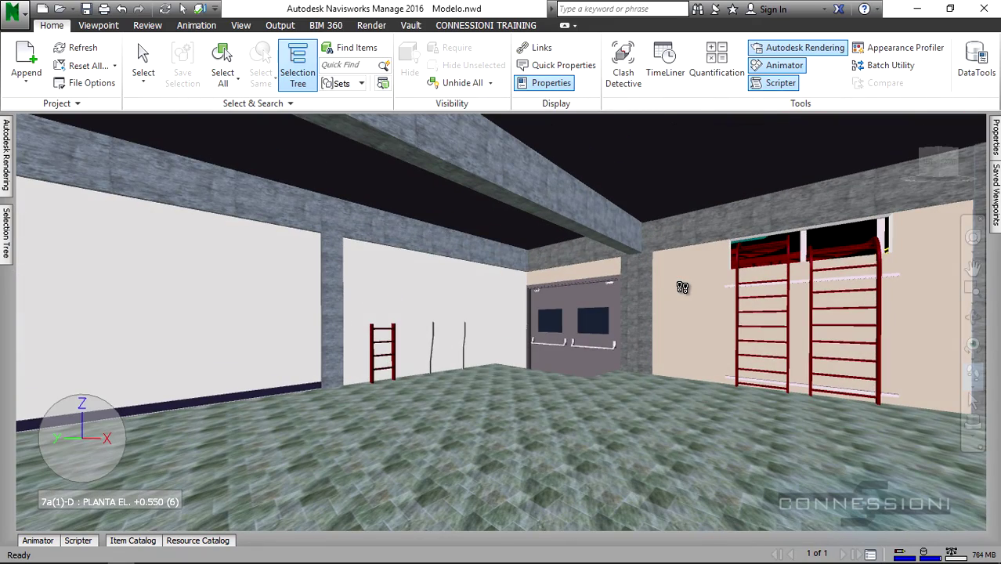
# Step: Widen the camera's field of view to 141,094, then return it to 119,626
pyautogui.click(98, 25)
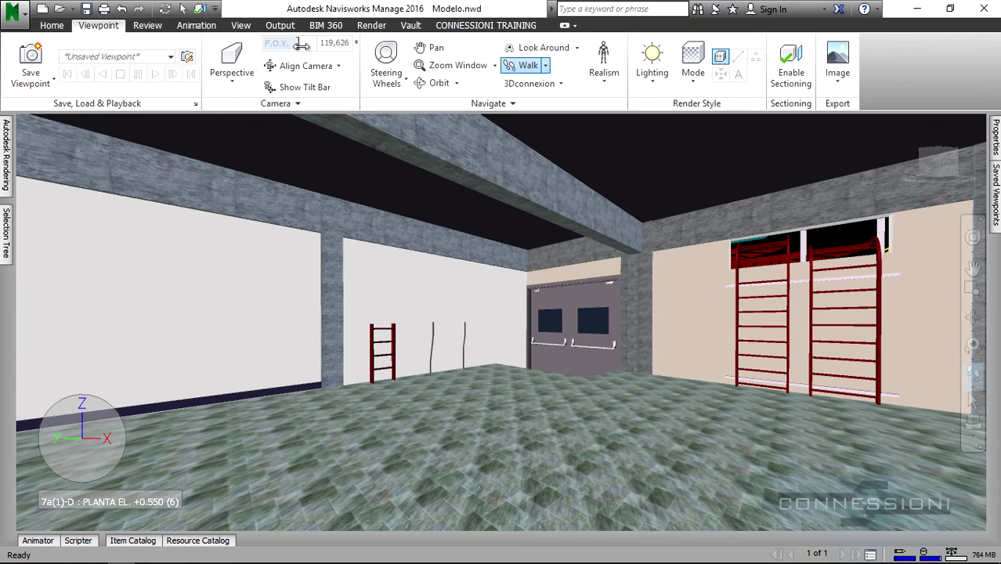
pyautogui.moveTo(302, 45); pyautogui.dragTo(311, 44)
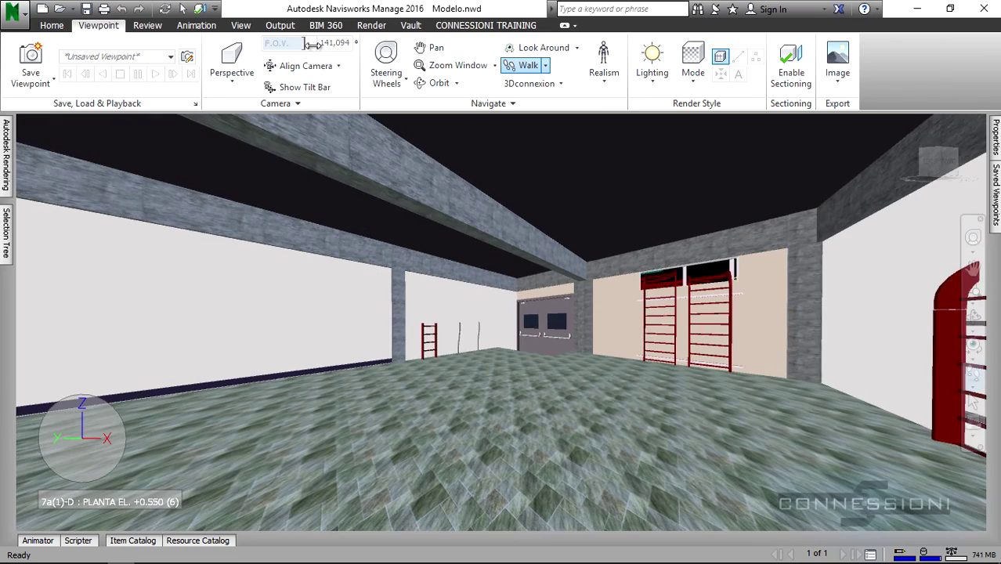
pyautogui.moveTo(311, 44)
pyautogui.mouseDown()
pyautogui.moveTo(263, 44)
pyautogui.moveTo(322, 44)
pyautogui.moveTo(301, 43)
pyautogui.mouseUp()
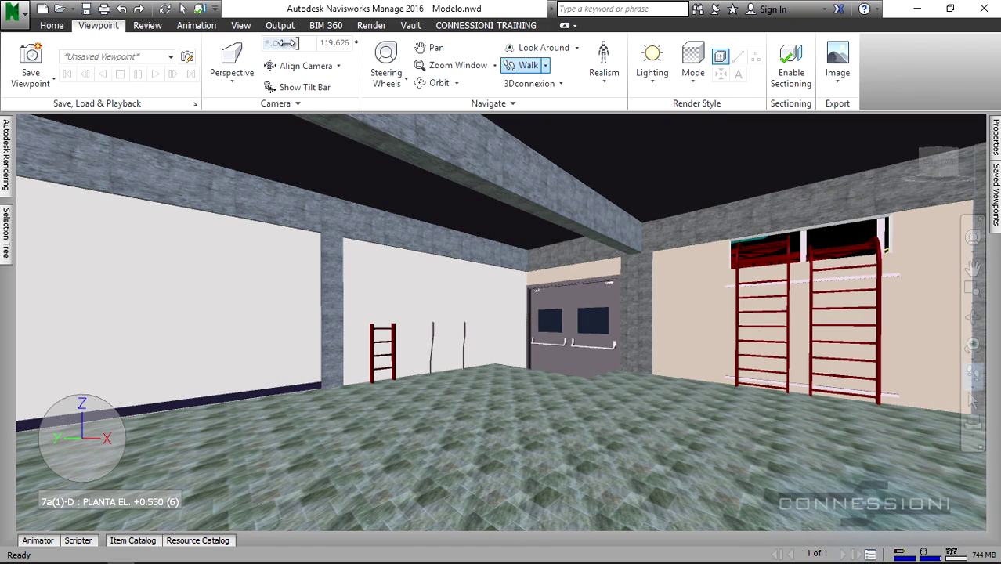
# Step: Leave the room and bring the whole building and both blue tanks into view from above
pyautogui.moveTo(506, 370); pyautogui.dragTo(342, 496)
pyautogui.moveTo(342, 495); pyautogui.dragTo(411, 272, button='middle')
pyautogui.scroll(-3, 410, 273)
pyautogui.scroll(-3, 411, 272)
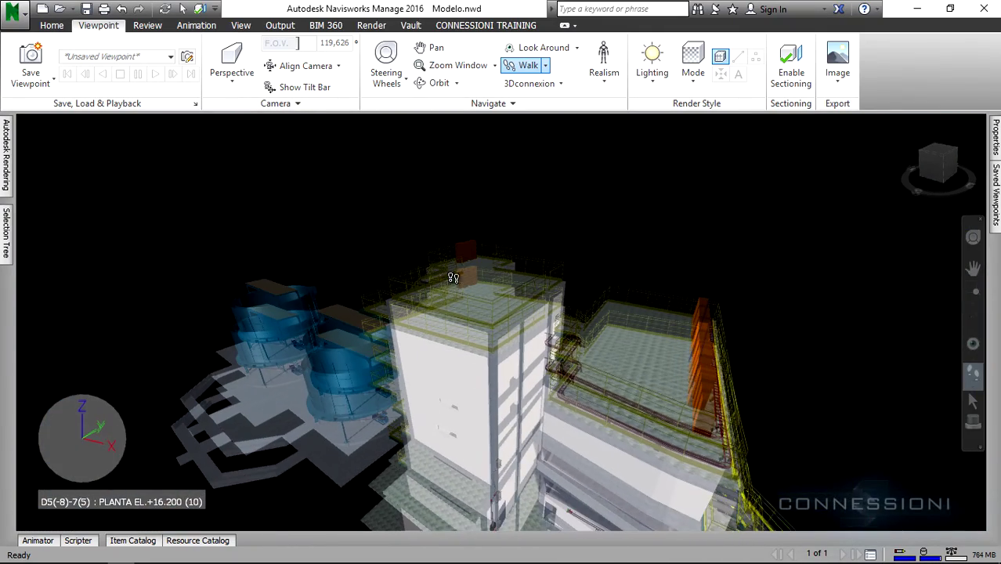
pyautogui.moveTo(485, 258); pyautogui.dragTo(517, 423)
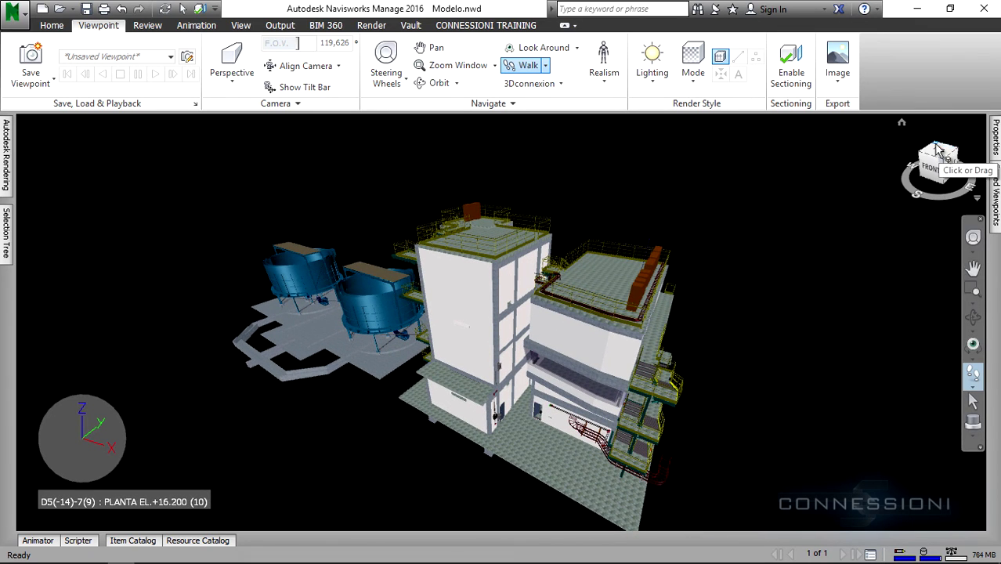
# Step: Show the Top-Back-Left corner view of the tanks and examine the ViewCube's projection options with Walk active
pyautogui.click(942, 152)
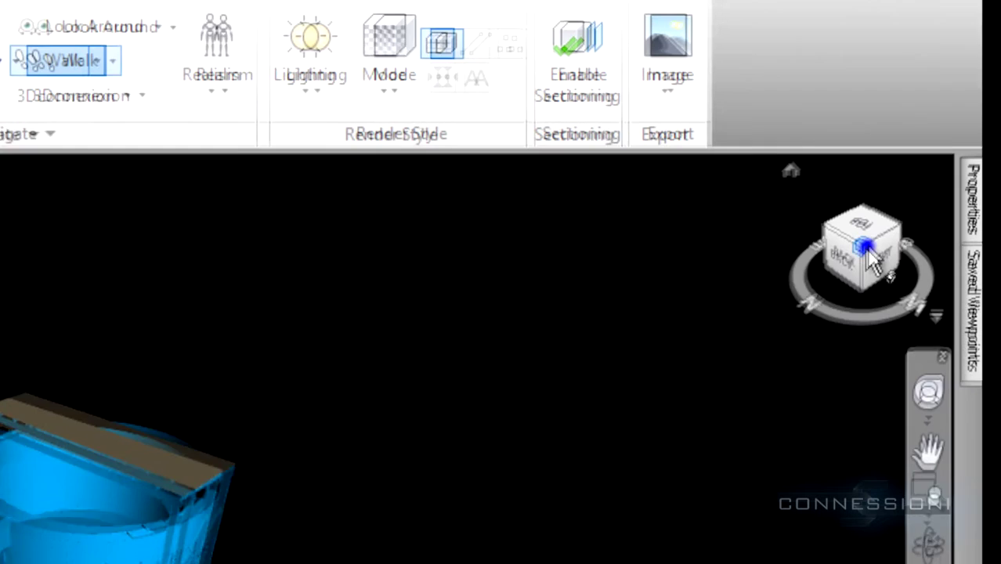
pyautogui.rightClick(865, 259)
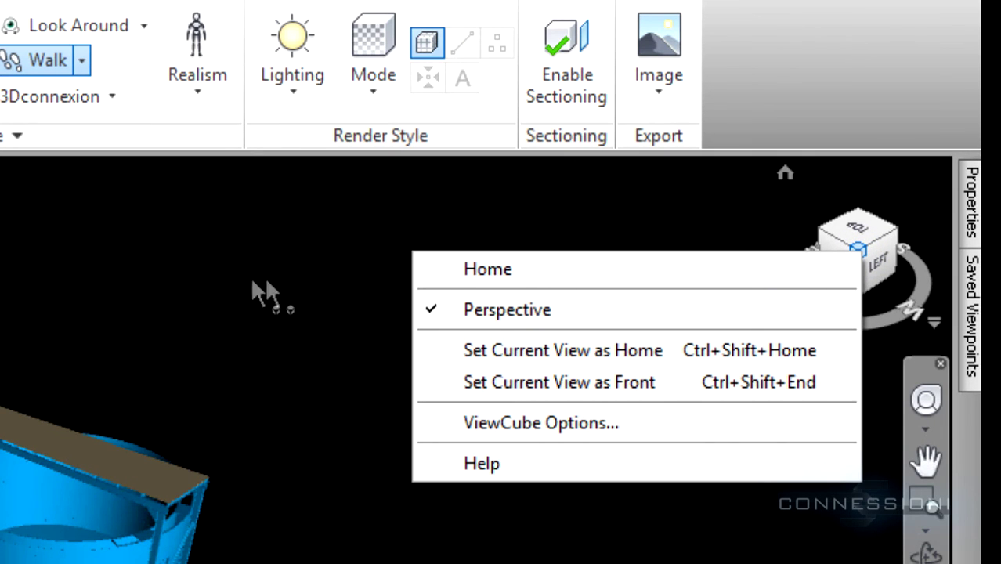
pyautogui.click(226, 280)
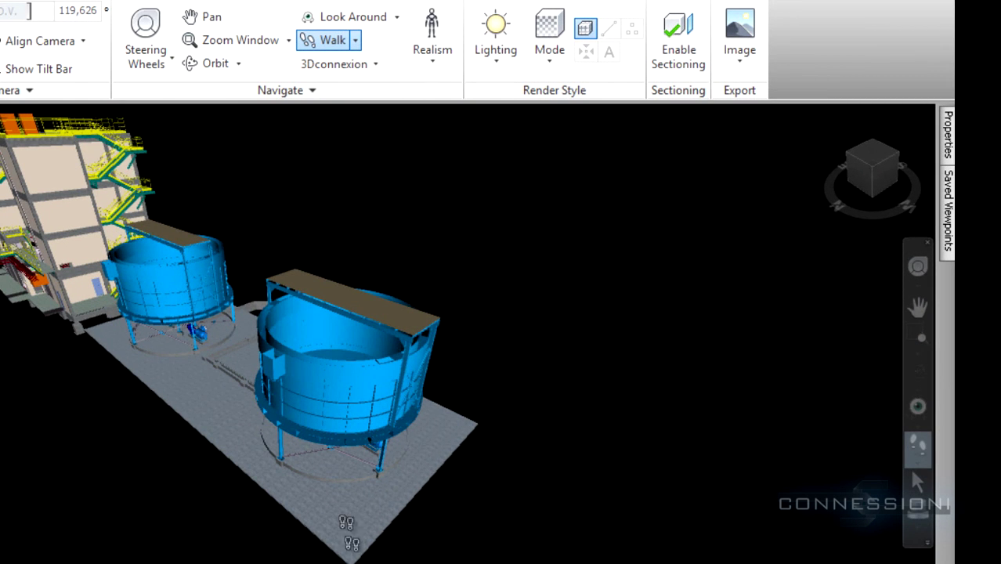
pyautogui.moveTo(327, 552); pyautogui.dragTo(260, 448)
pyautogui.moveTo(291, 509); pyautogui.dragTo(278, 346)
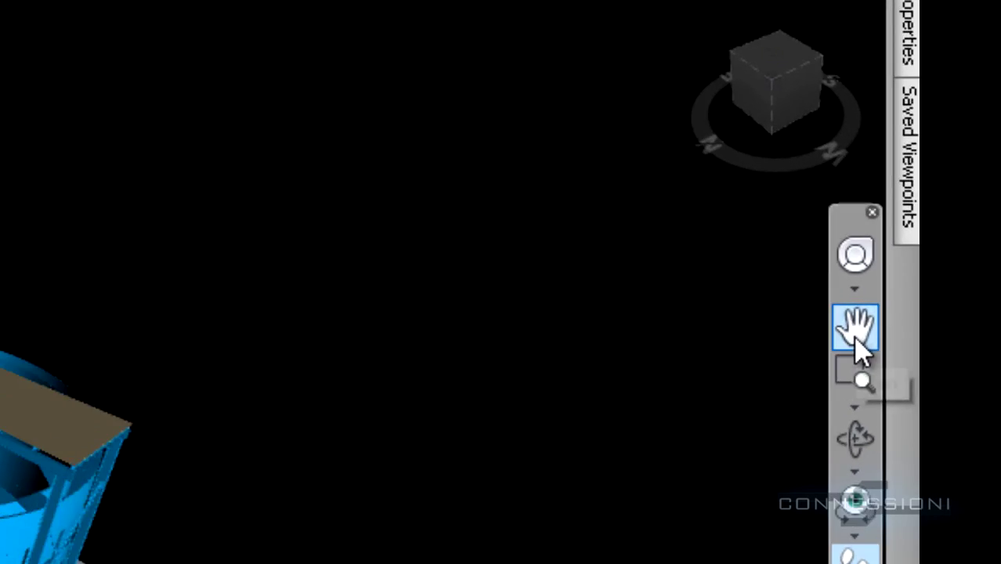
# Step: Switch to the Pan tool and examine the Perspective and Orthographic options offered for the ViewCube
pyautogui.click(856, 338)
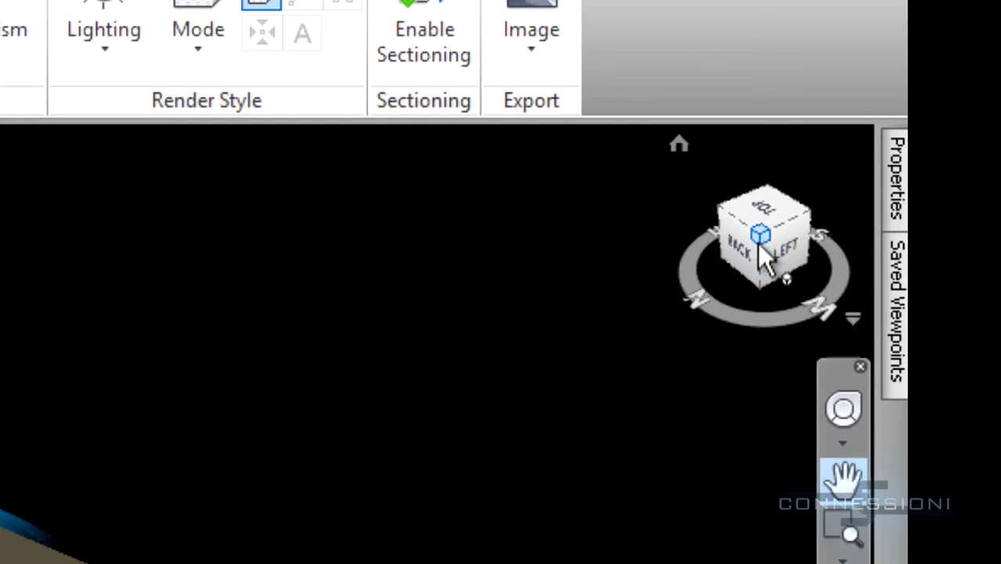
pyautogui.rightClick(765, 168)
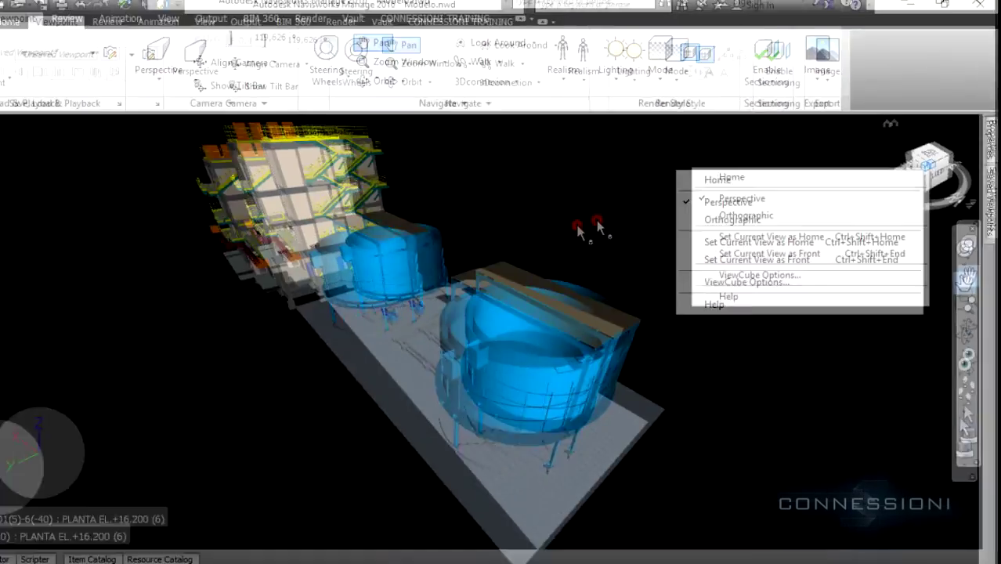
pyautogui.click(41, 361)
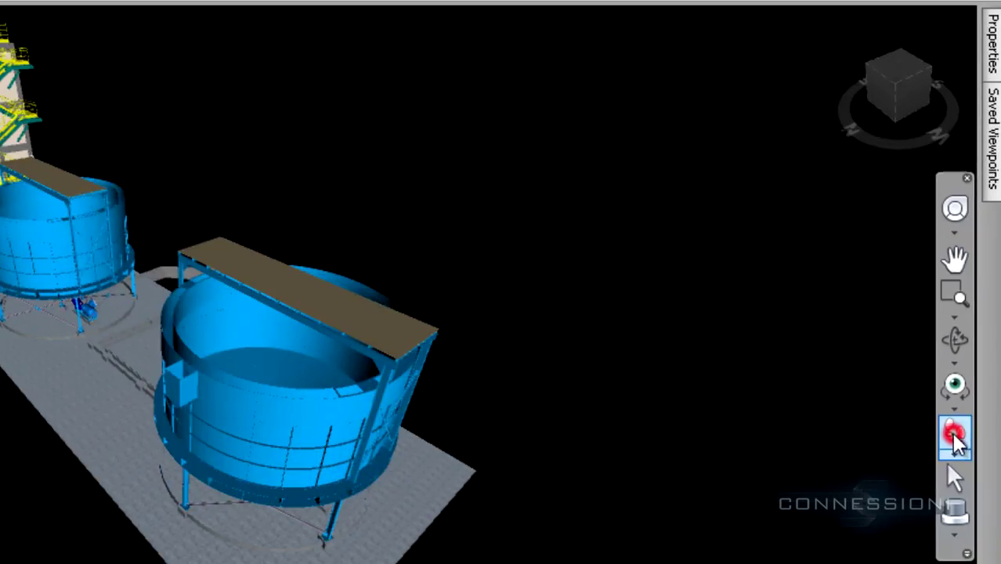
# Step: Switch back to Walk to recheck the ViewCube's projection options, then choose the Pan tool again
pyautogui.click(972, 381)
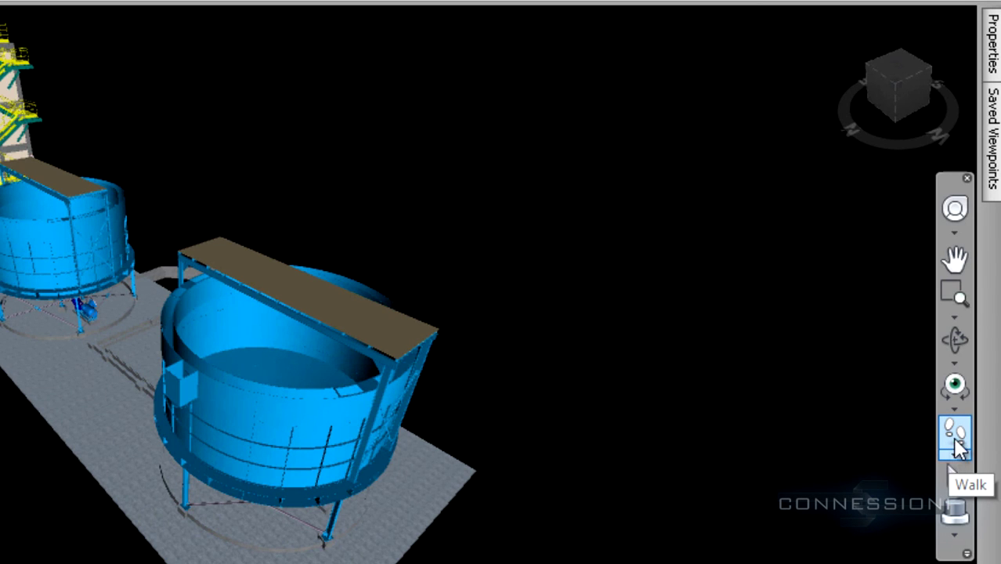
pyautogui.rightClick(899, 86)
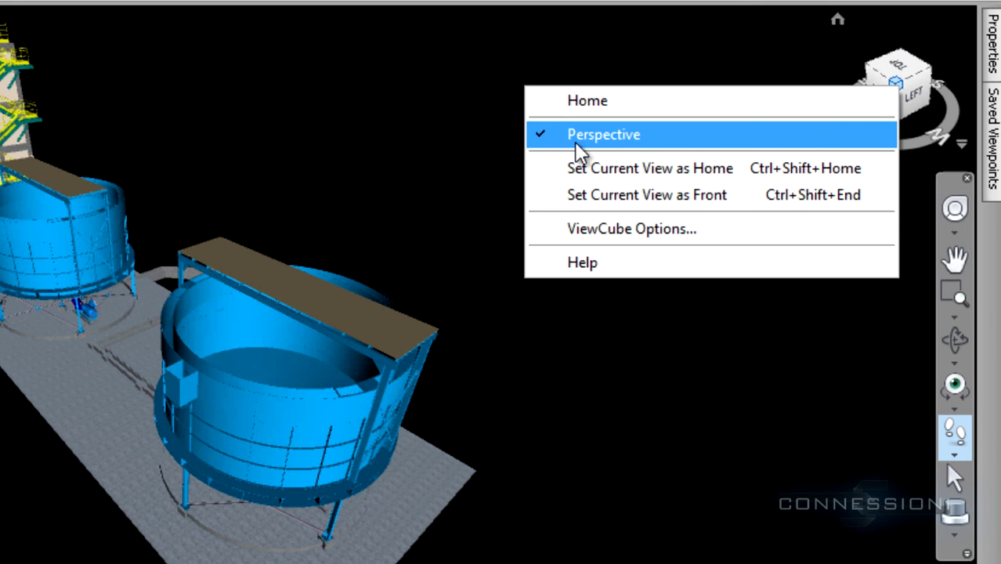
pyautogui.click(955, 260)
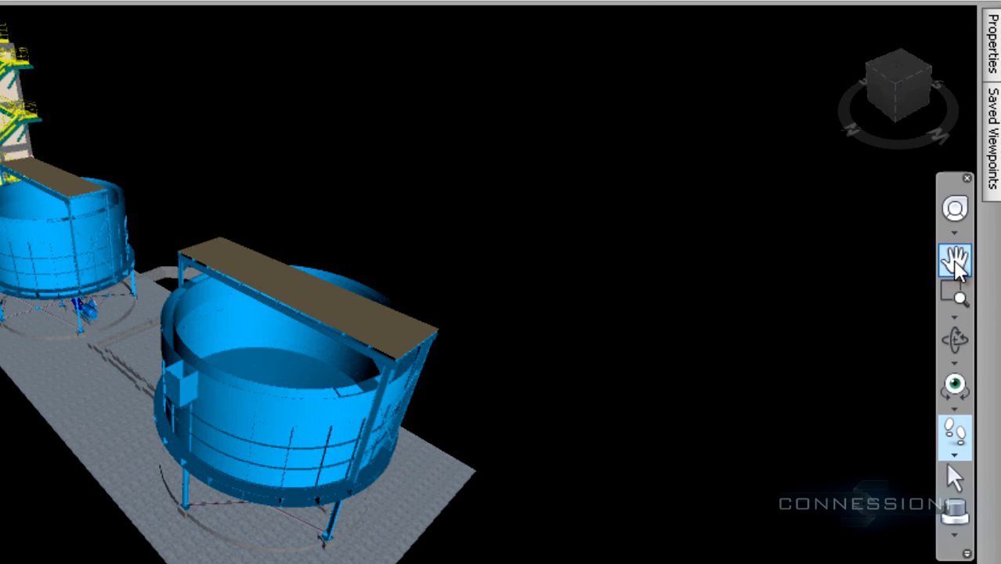
# Step: Switch the view's projection to Orthographic while the Pan tool is active
pyautogui.click(896, 85)
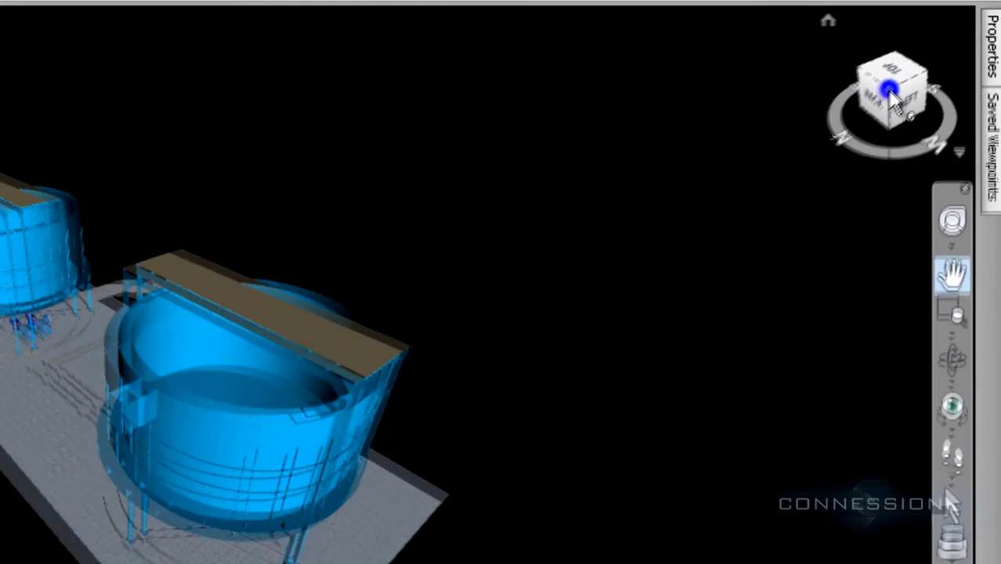
pyautogui.rightClick(896, 85)
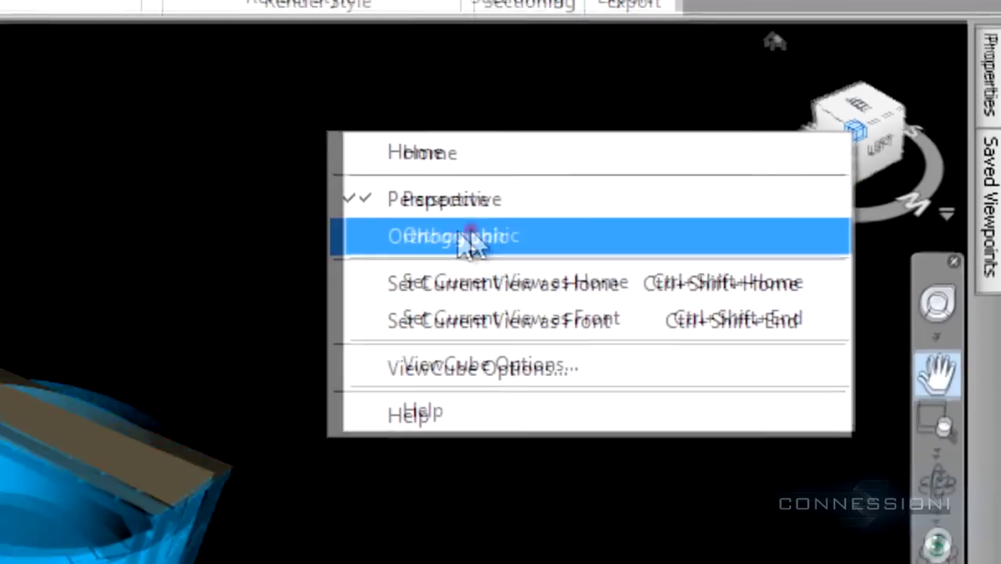
pyautogui.click(468, 243)
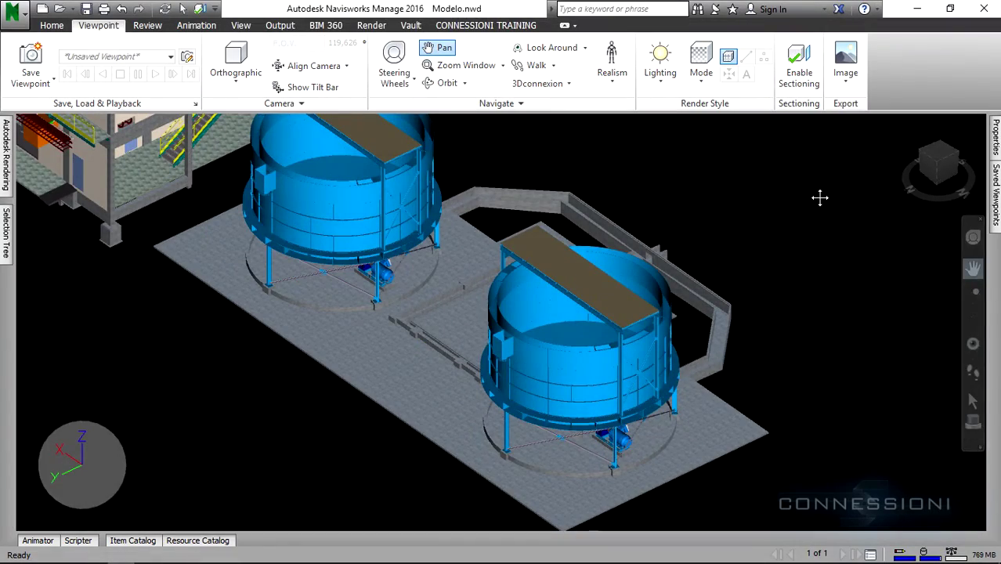
# Step: View the model in orthographic projection from the Back, Right and Left faces of the ViewCube
pyautogui.click(928, 171)
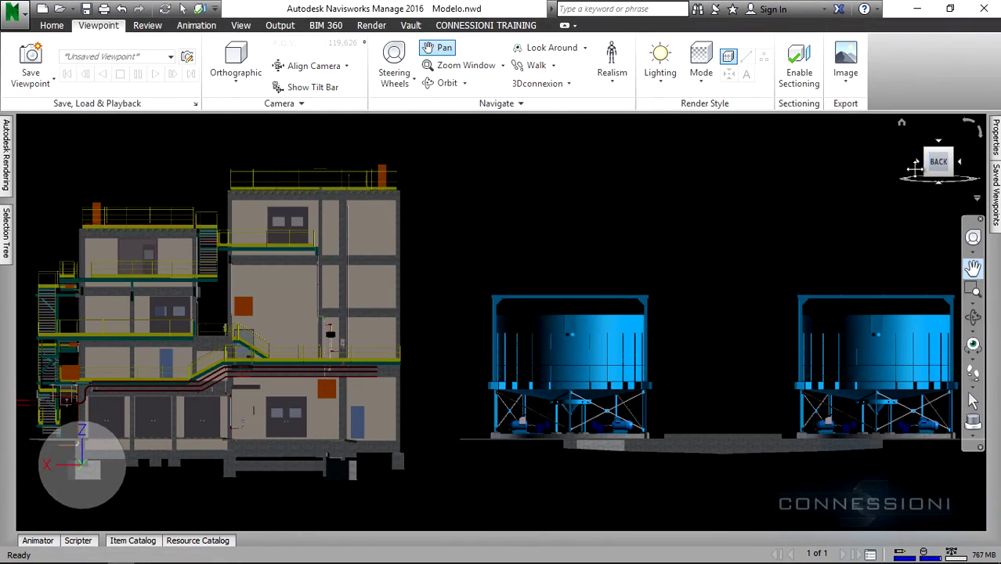
pyautogui.click(917, 166)
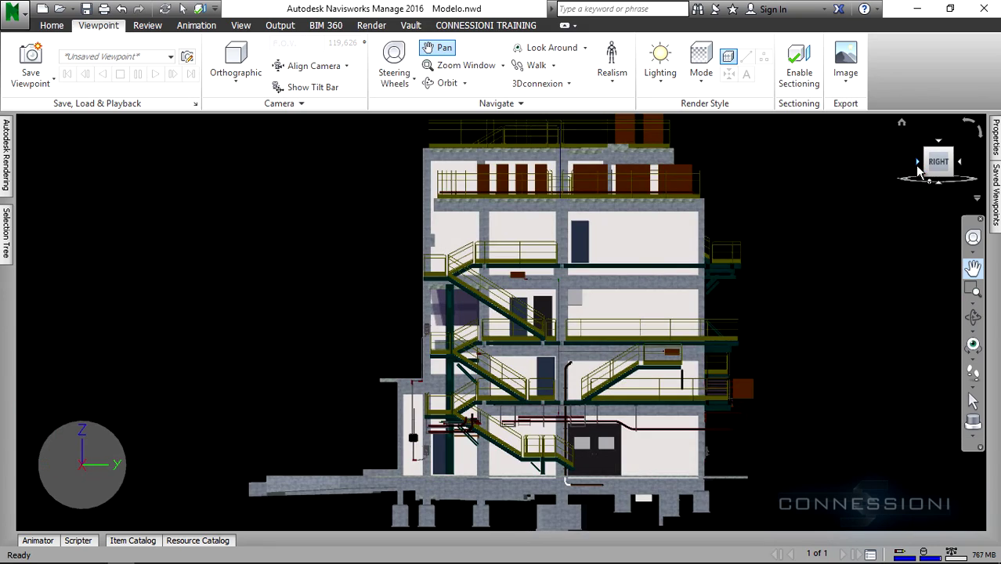
pyautogui.click(960, 164)
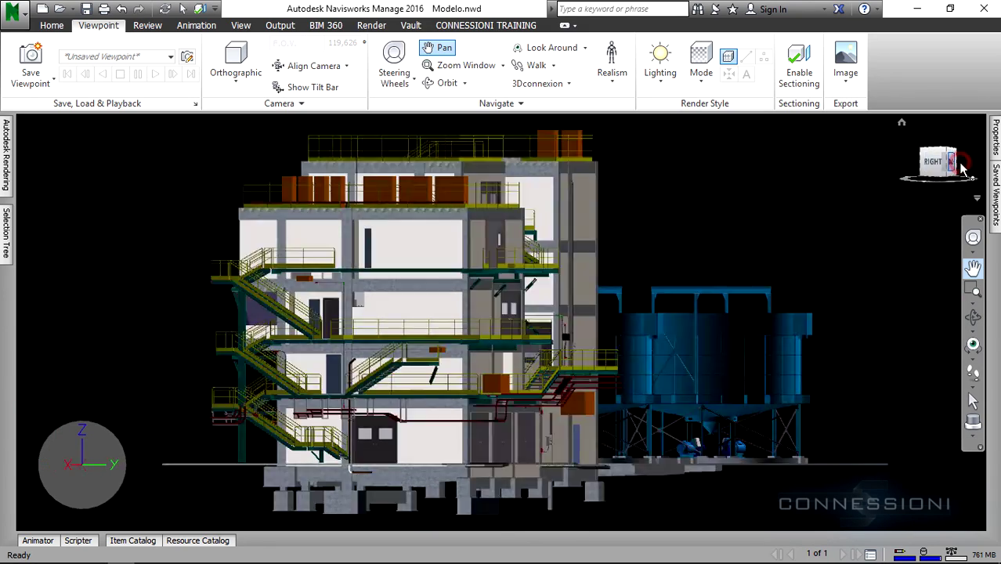
pyautogui.click(960, 164)
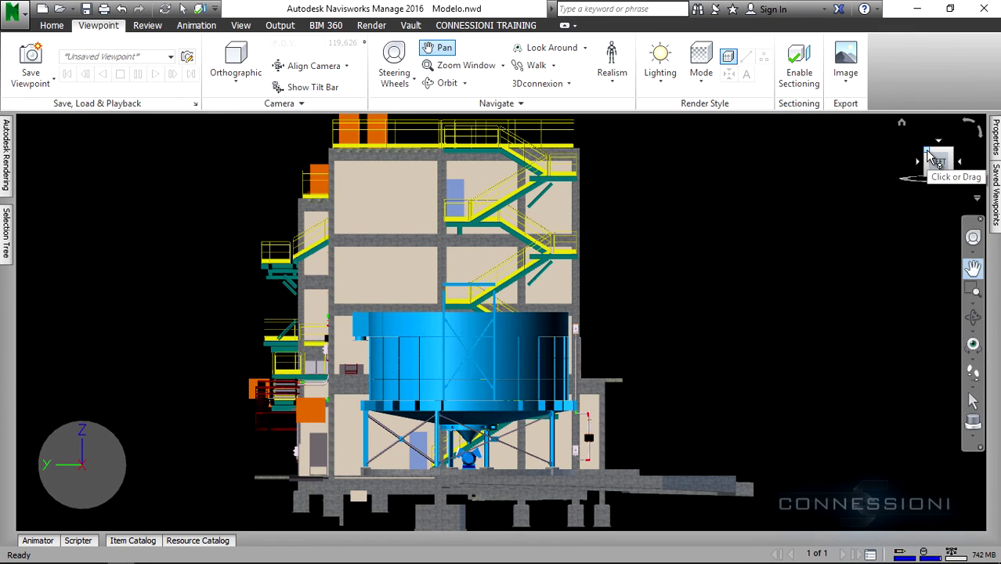
# Step: Restore the Perspective projection and show the Top-Back-Left corner view of the building and tanks
pyautogui.rightClick(926, 151)
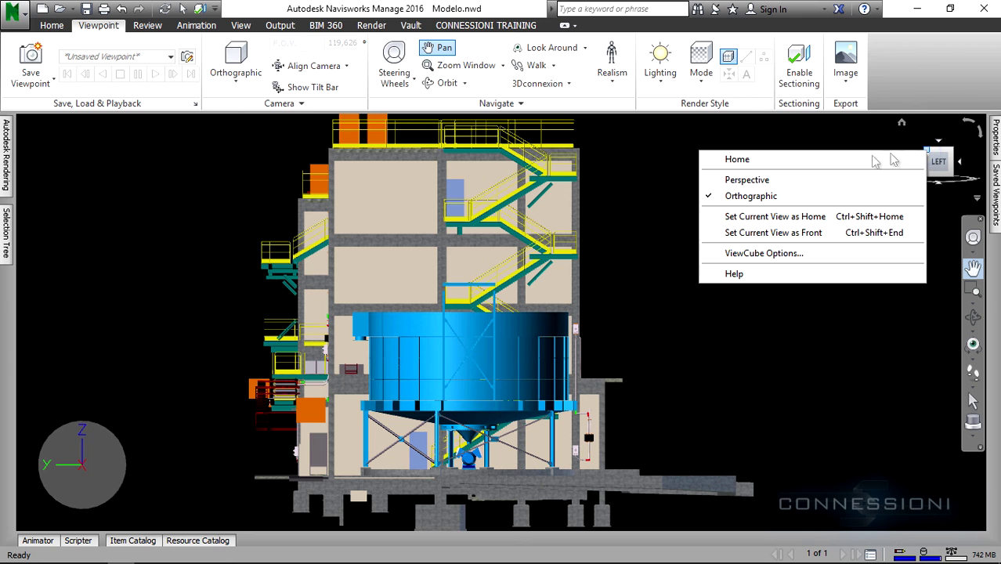
pyautogui.click(748, 180)
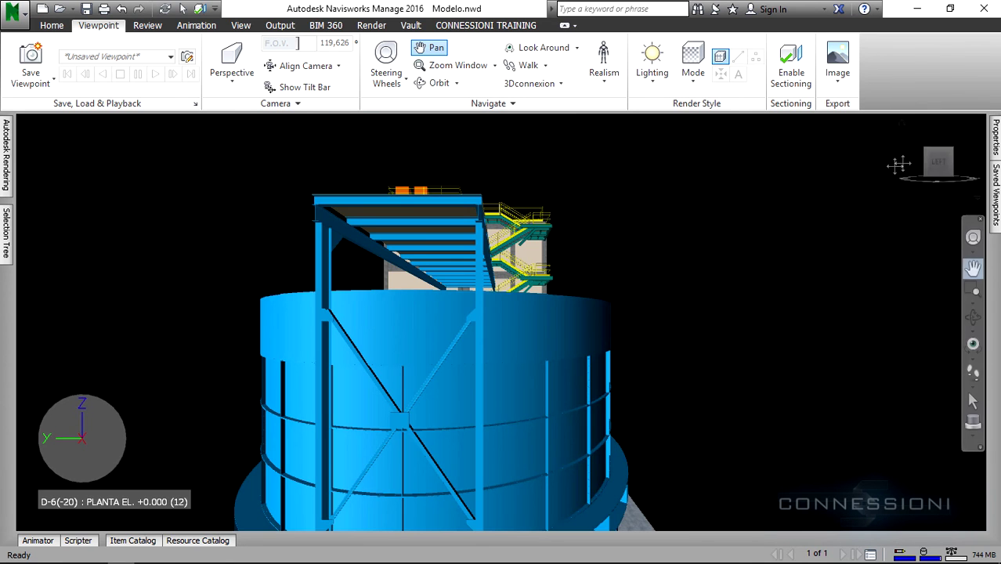
pyautogui.click(929, 153)
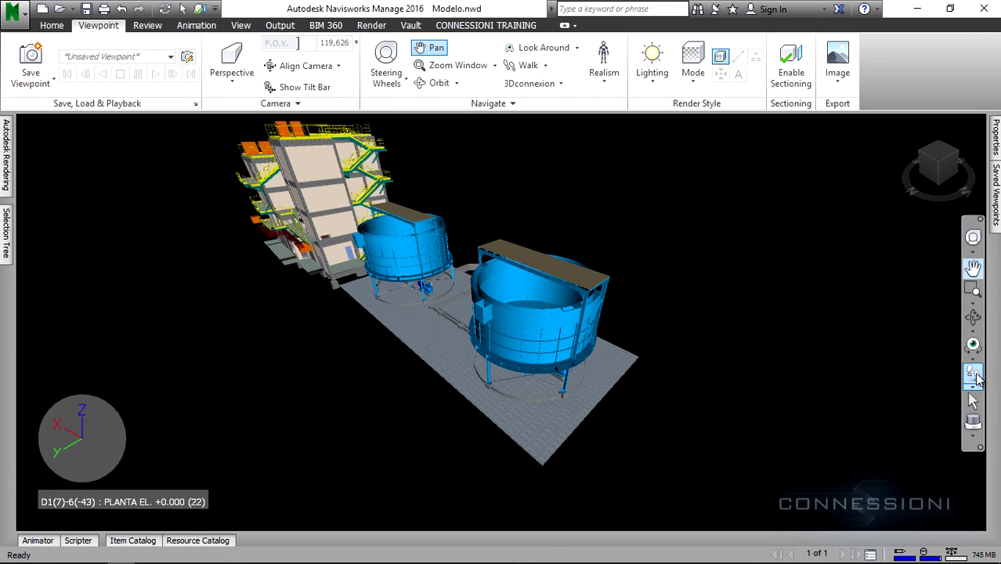
# Step: Activate Walk, try turning the view, and set the navigation angular speed to 10°/sec
pyautogui.click(974, 375)
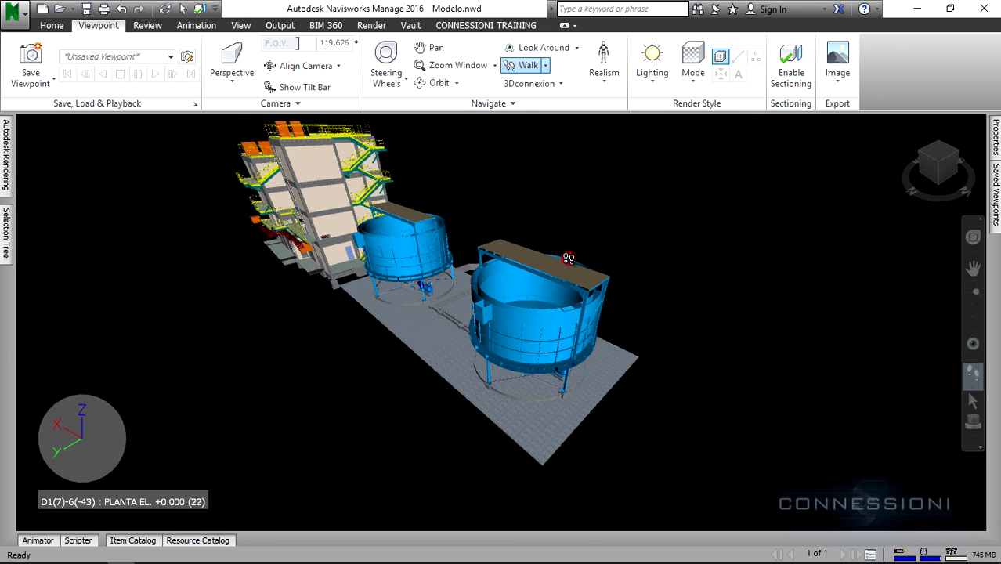
pyautogui.moveTo(538, 260); pyautogui.dragTo(592, 252)
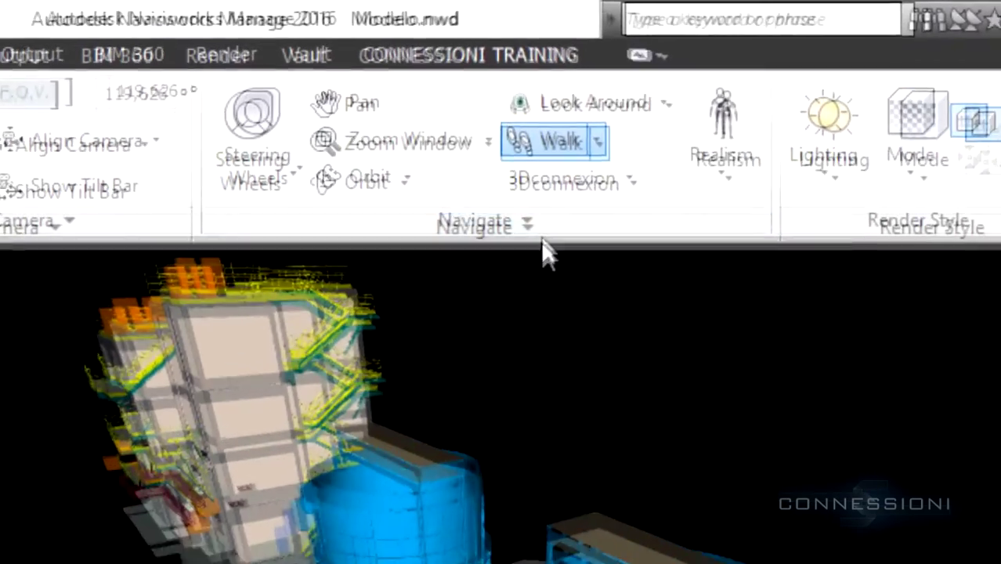
pyautogui.click(514, 112)
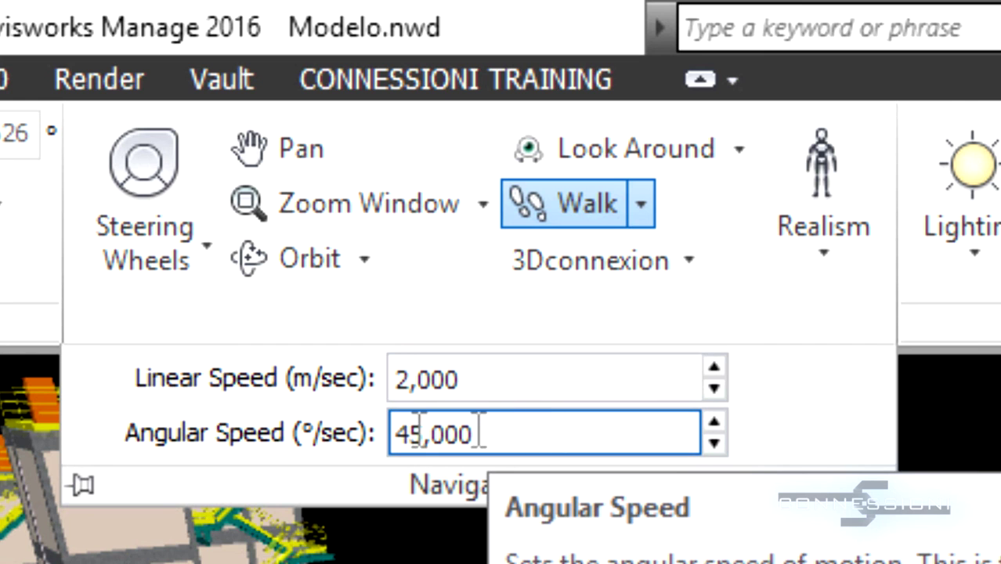
pyautogui.moveTo(505, 431); pyautogui.dragTo(364, 458)
pyautogui.write('10')
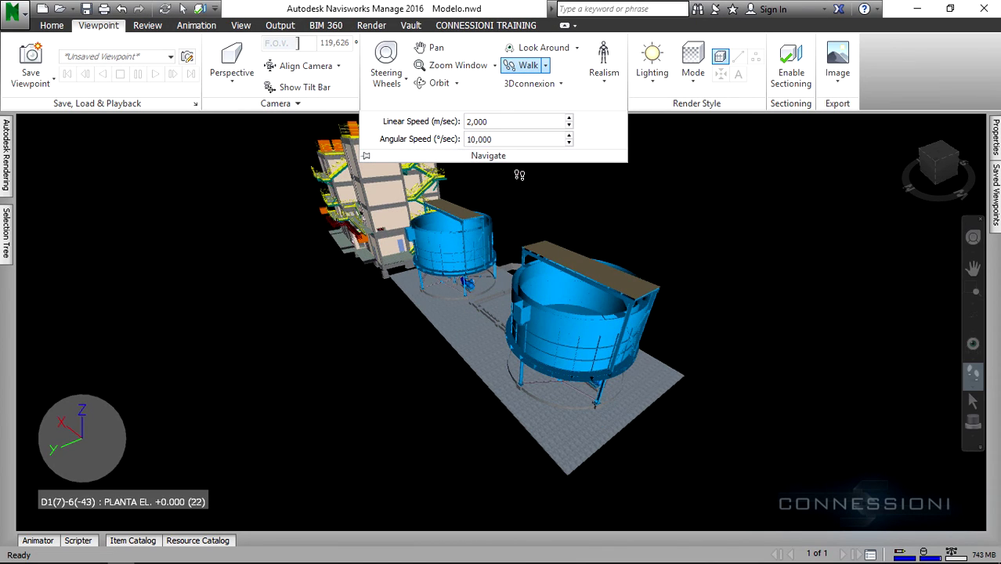
pyautogui.click(519, 174)
# Step: Turn the Walk view back and forth across the tanks to judge the rotation speed
pyautogui.moveTo(539, 310); pyautogui.dragTo(420, 308)
pyautogui.moveTo(694, 301); pyautogui.dragTo(848, 305)
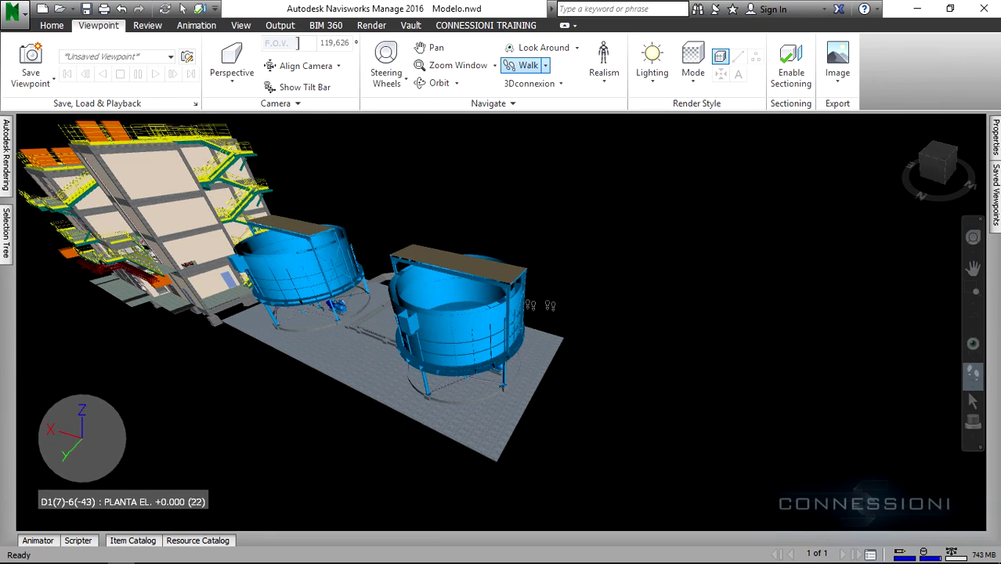
pyautogui.moveTo(345, 296); pyautogui.dragTo(64, 291)
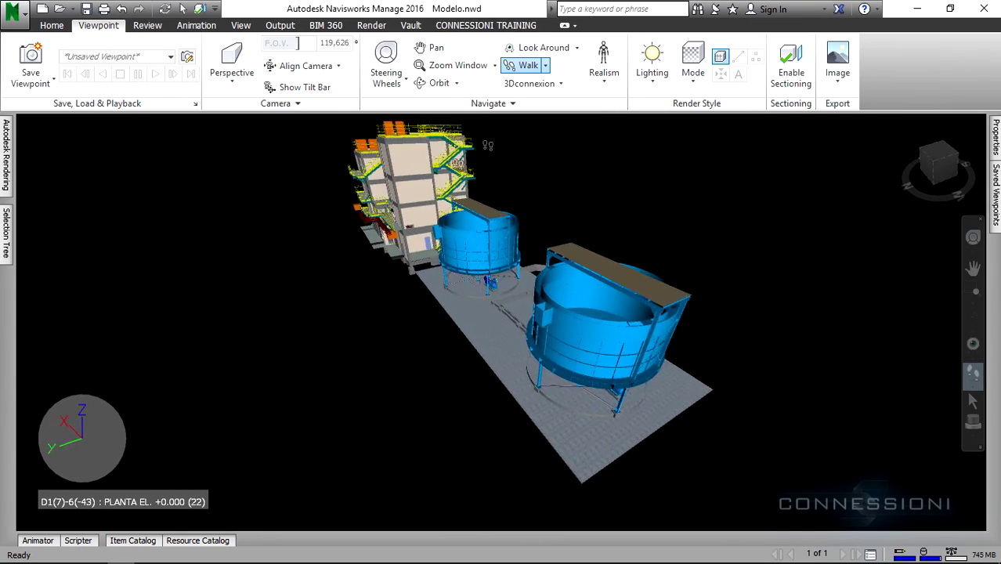
# Step: Set the angular speed back to 45°/sec and test turning the Walk view
pyautogui.click(519, 104)
pyautogui.click(498, 139)
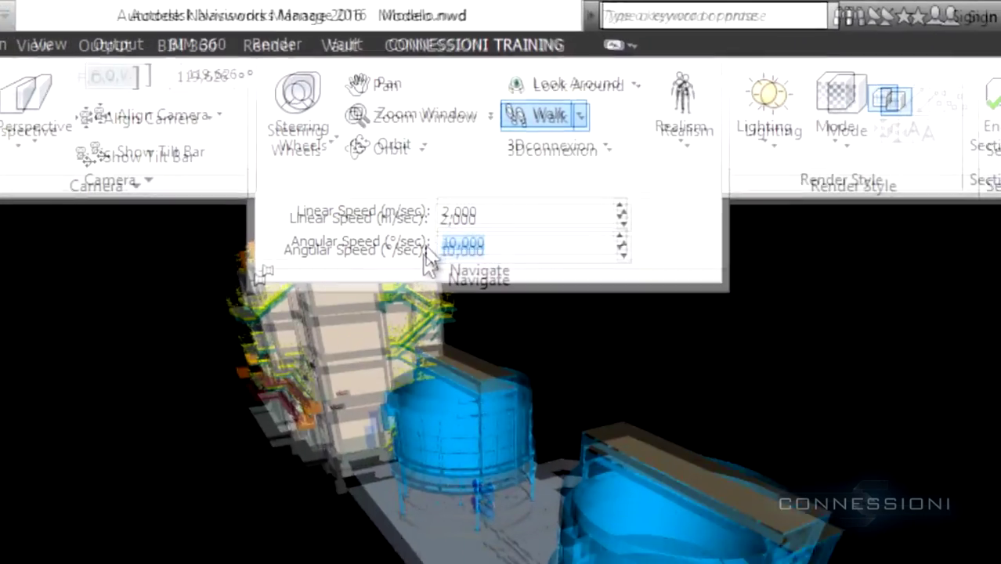
pyautogui.write('45')
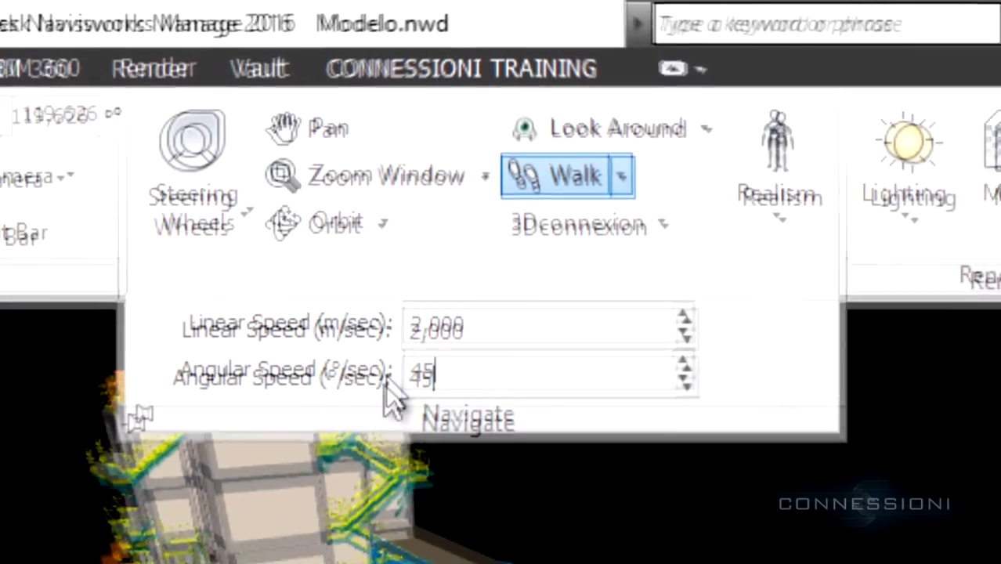
pyautogui.press('Return')
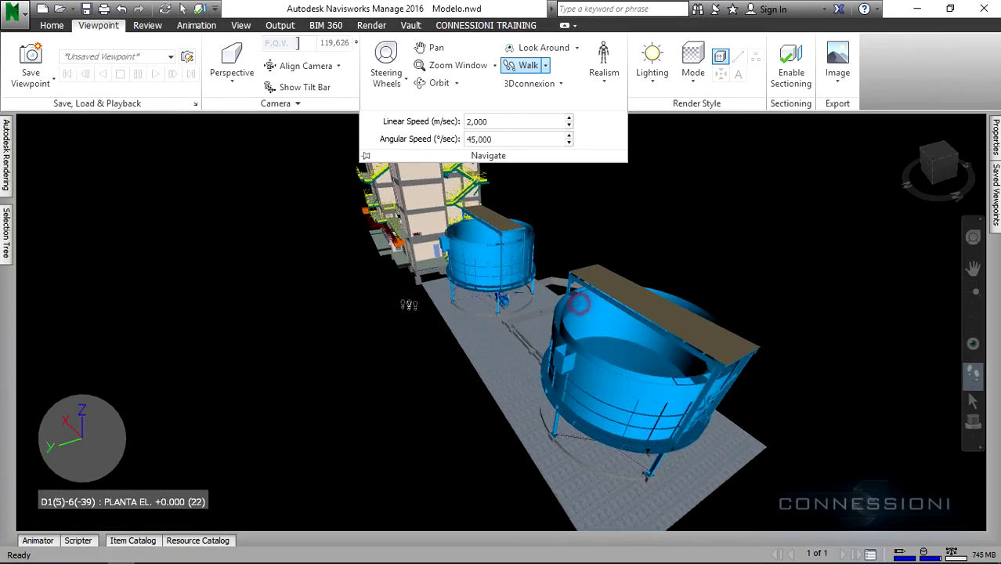
pyautogui.moveTo(378, 305); pyautogui.dragTo(621, 306)
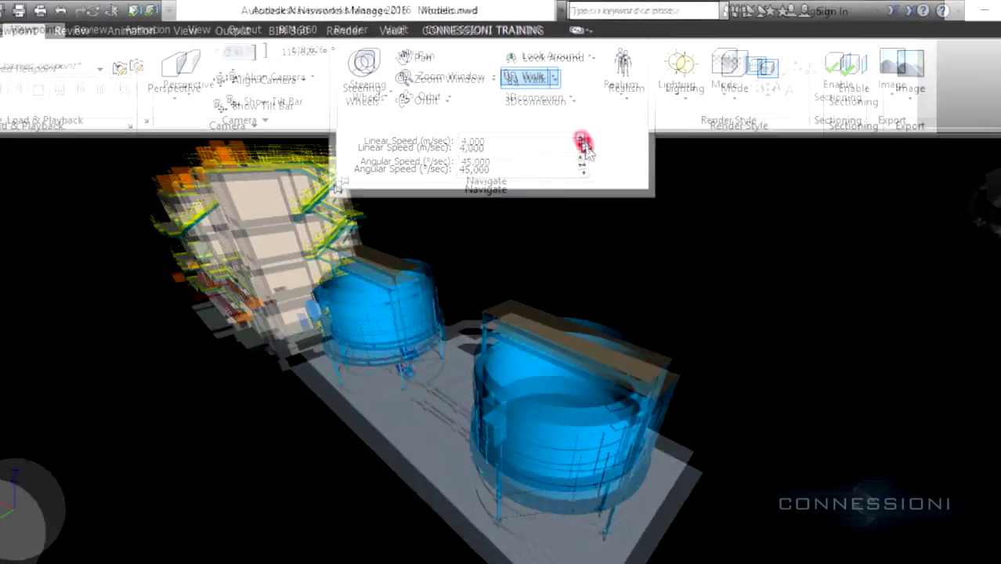
# Step: Set the linear speed to 4 m/sec and walk towards the tanks and back again to test it
pyautogui.click(679, 308)
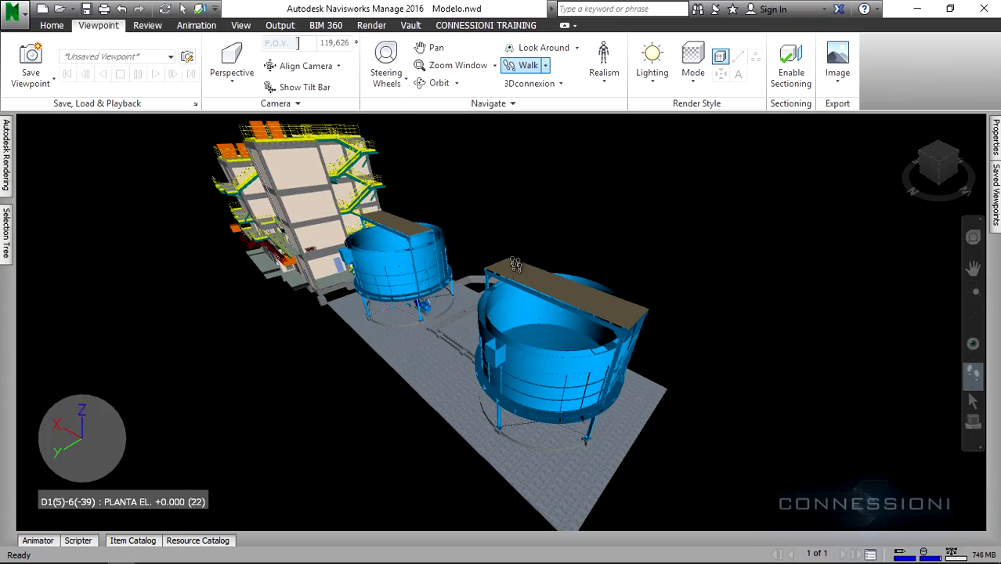
pyautogui.moveTo(537, 423); pyautogui.dragTo(423, 304)
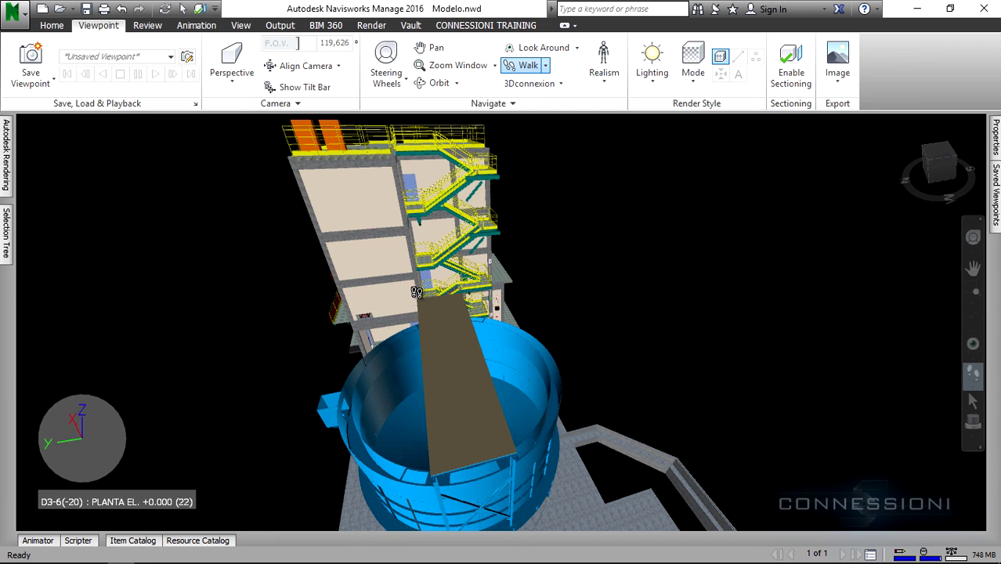
pyautogui.moveTo(418, 292); pyautogui.dragTo(540, 456)
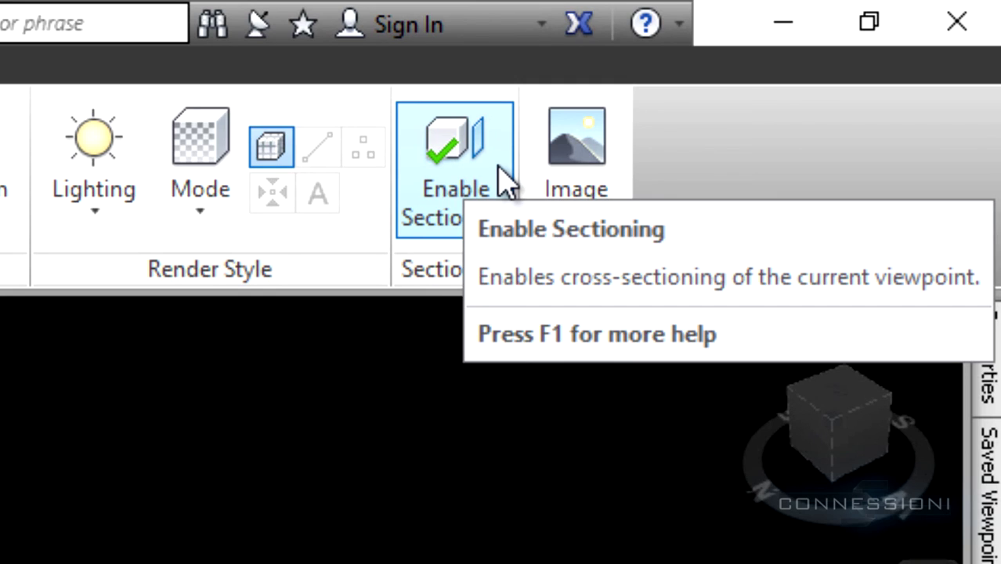
# Step: Enable sectioning for the current viewpoint and reposition the view on the building and both tanks
pyautogui.click(499, 180)
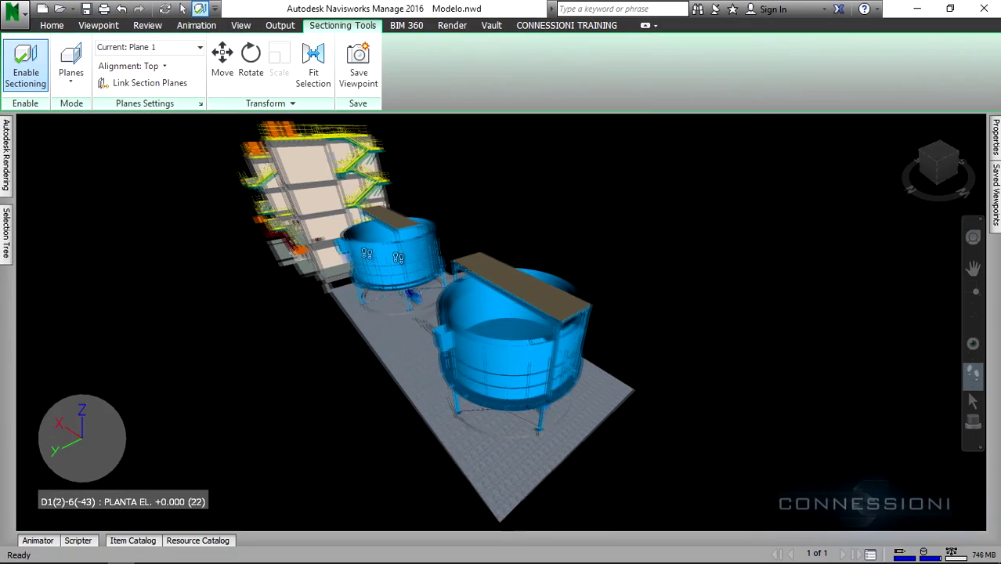
pyautogui.moveTo(545, 346); pyautogui.dragTo(154, 334, button='middle')
pyautogui.moveTo(309, 324); pyautogui.dragTo(483, 324)
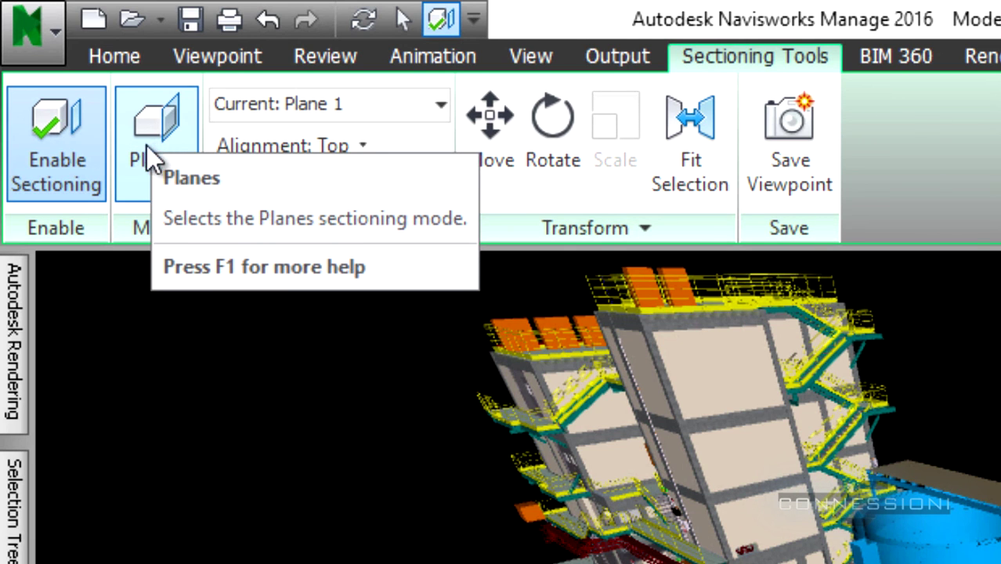
# Step: Keep the Planes sectioning mode and dock the Section Plane Settings window beside the model view
pyautogui.click(159, 183)
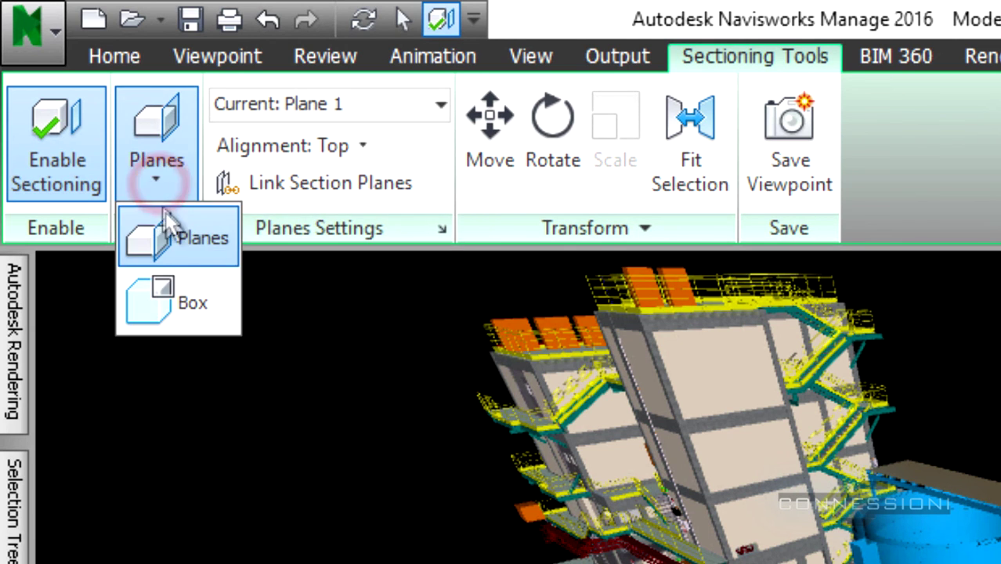
pyautogui.click(167, 119)
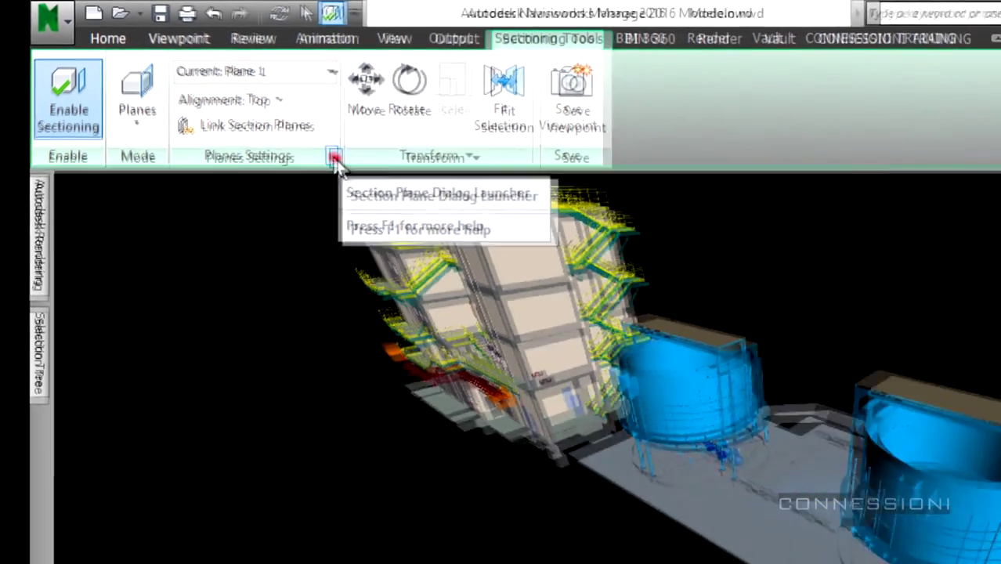
pyautogui.click(442, 228)
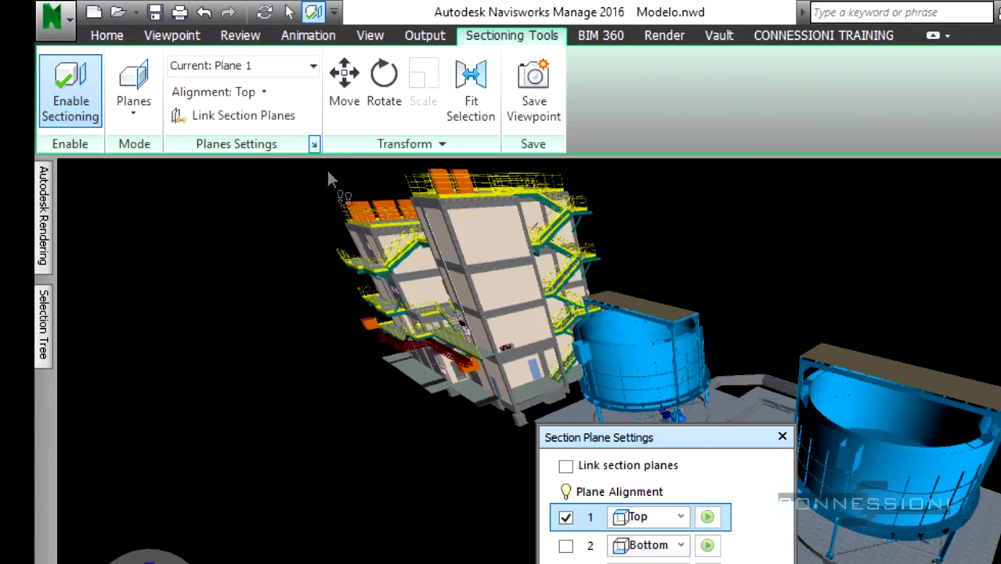
pyautogui.moveTo(623, 438); pyautogui.dragTo(100, 445)
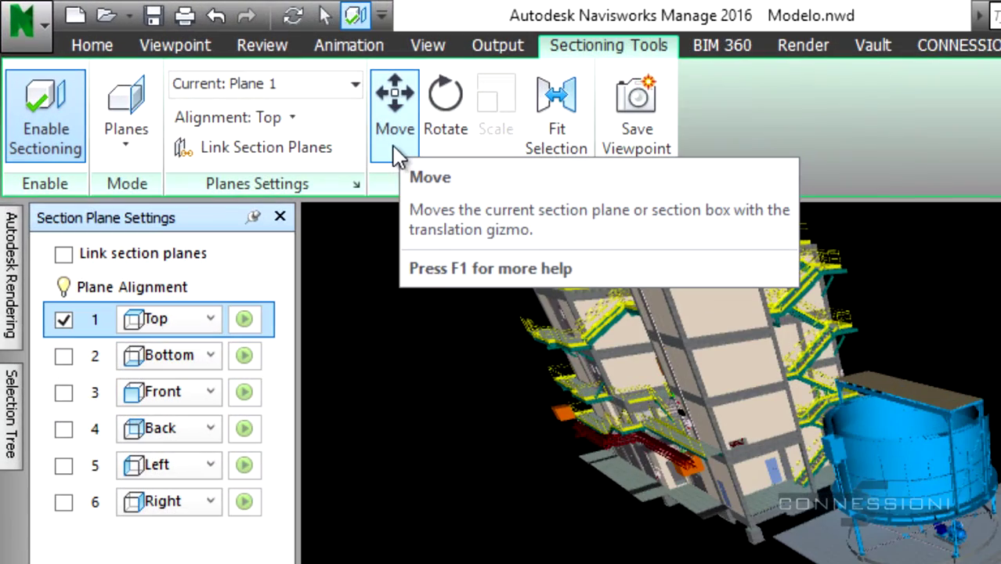
# Step: Display the Move gizmo for section plane 1 and turn the view to inspect the plane
pyautogui.click(394, 153)
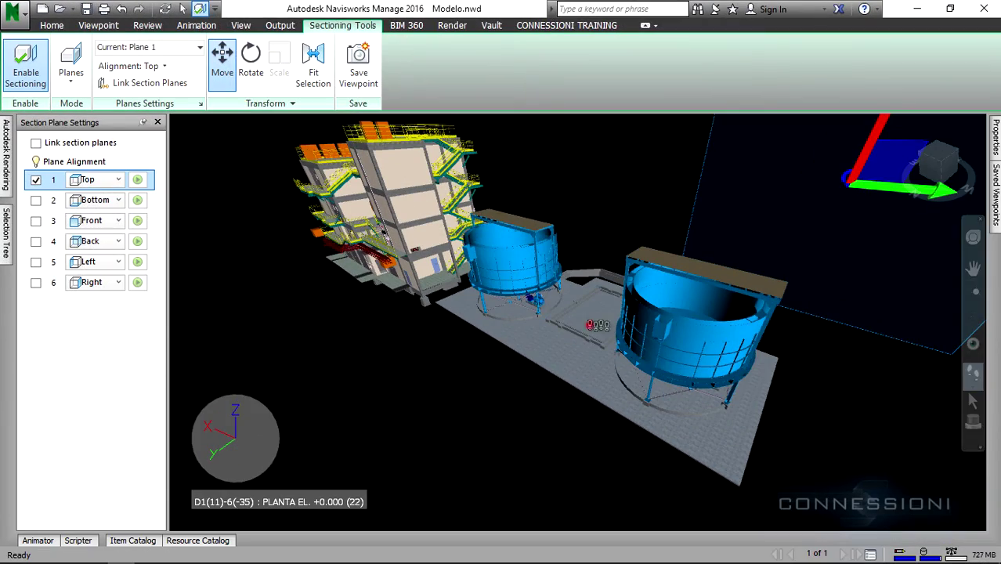
pyautogui.moveTo(603, 325); pyautogui.dragTo(730, 343)
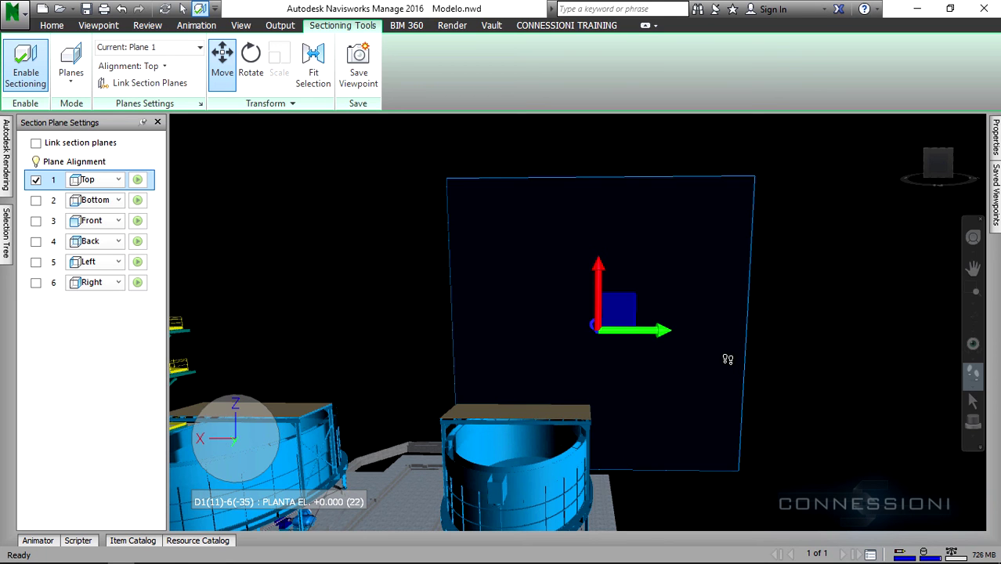
pyautogui.moveTo(712, 365); pyautogui.dragTo(720, 375)
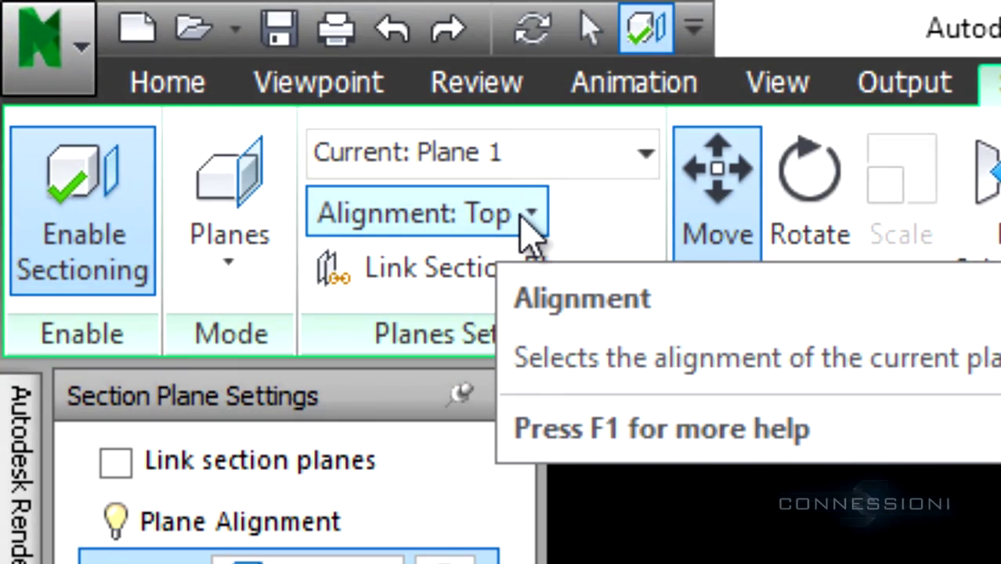
# Step: Align section plane 1 to Top so it cuts horizontally through the building and tanks
pyautogui.click(520, 217)
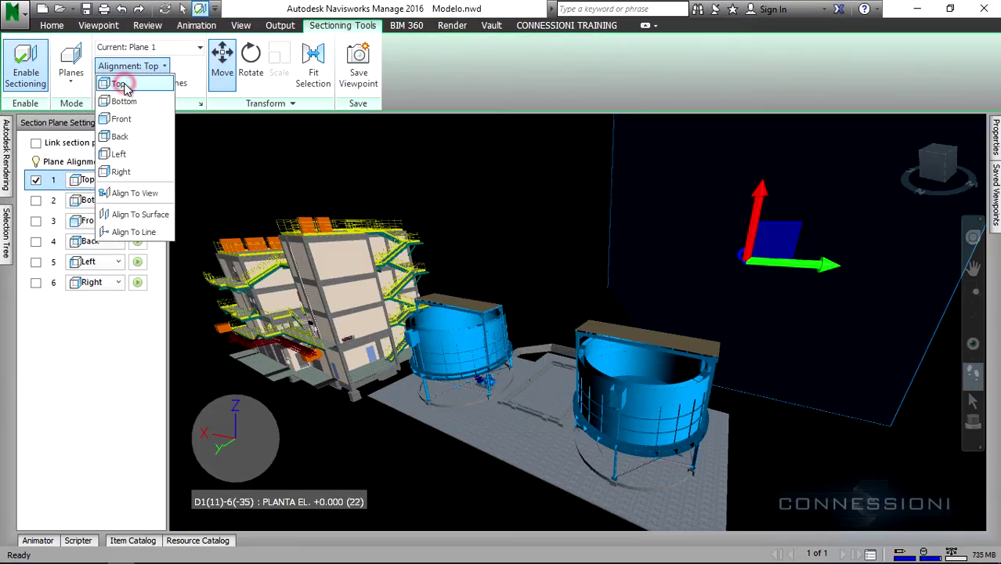
pyautogui.click(323, 220)
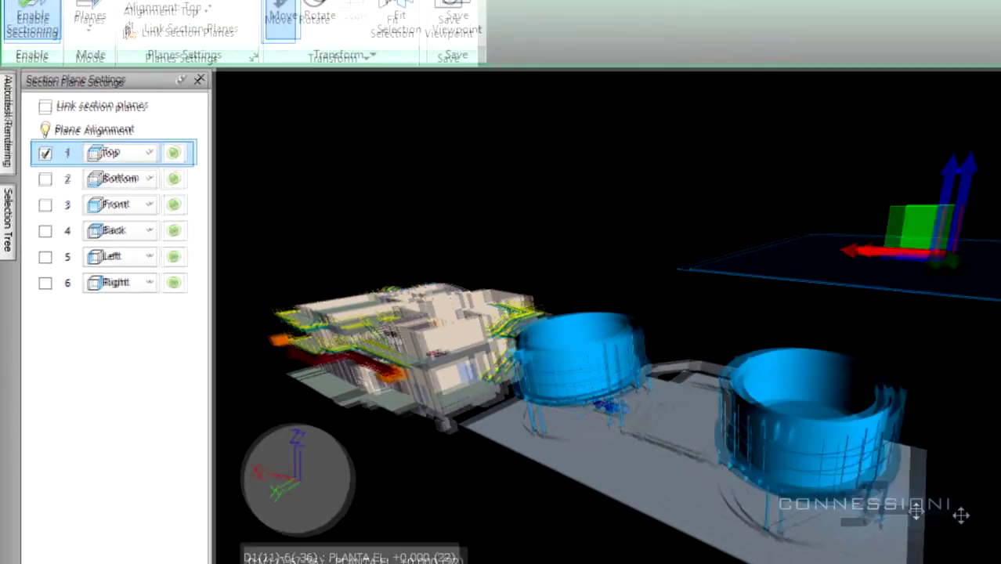
pyautogui.moveTo(916, 511); pyautogui.dragTo(426, 498, button='middle')
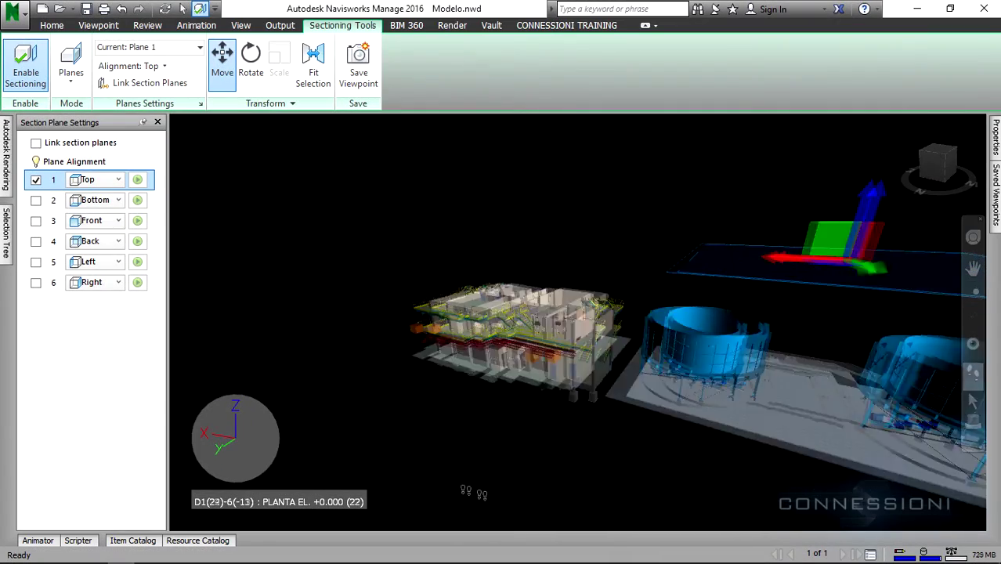
# Step: Slide section plane 1 vertically with the Move gizmo to change the height of the horizontal cut through the building
pyautogui.moveTo(489, 475); pyautogui.dragTo(498, 294)
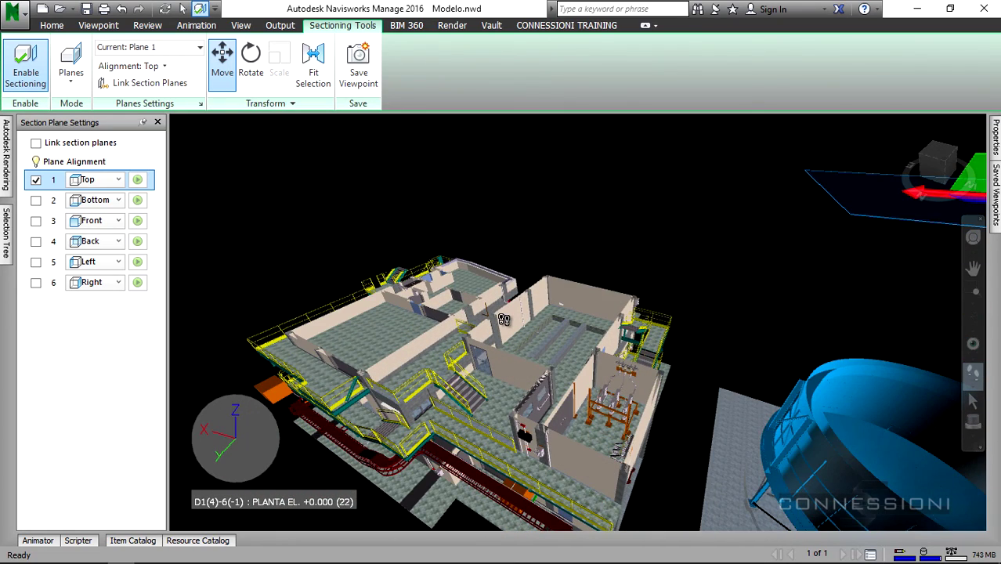
pyautogui.moveTo(485, 329); pyautogui.dragTo(576, 332)
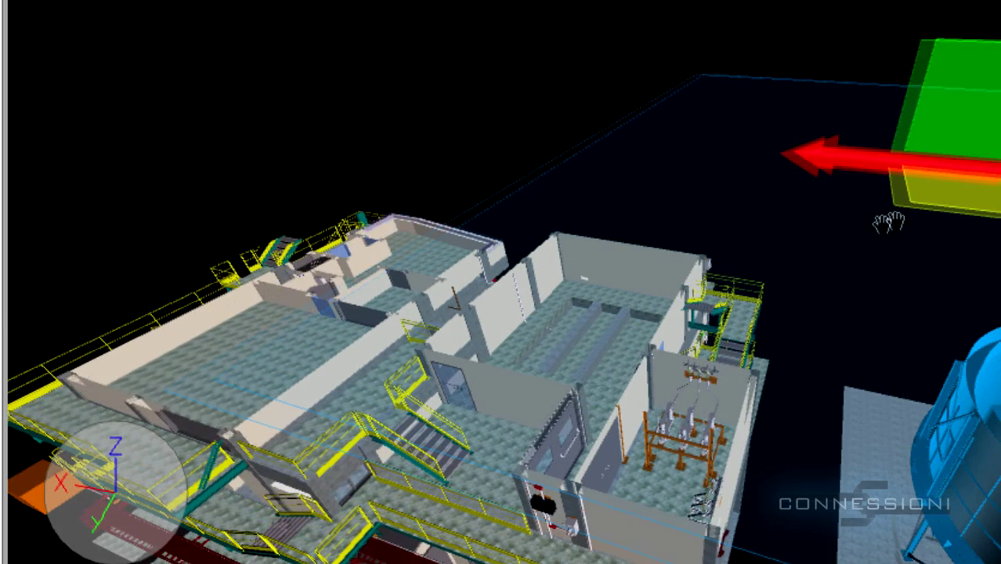
pyautogui.moveTo(888, 222)
pyautogui.mouseDown()
pyautogui.moveTo(719, 224)
pyautogui.moveTo(715, 232)
pyautogui.mouseUp()
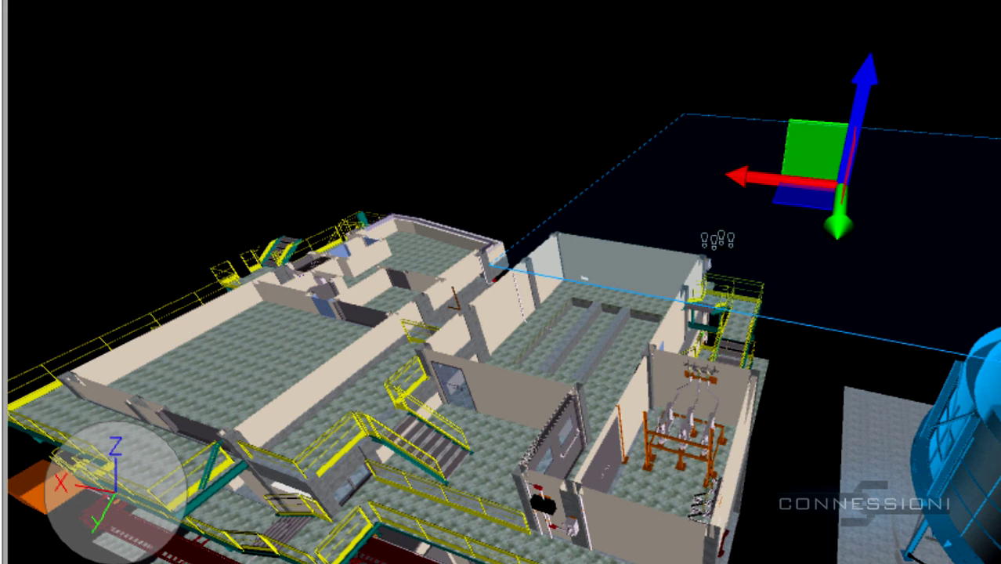
pyautogui.click(571, 262)
pyautogui.moveTo(693, 293); pyautogui.dragTo(713, 313)
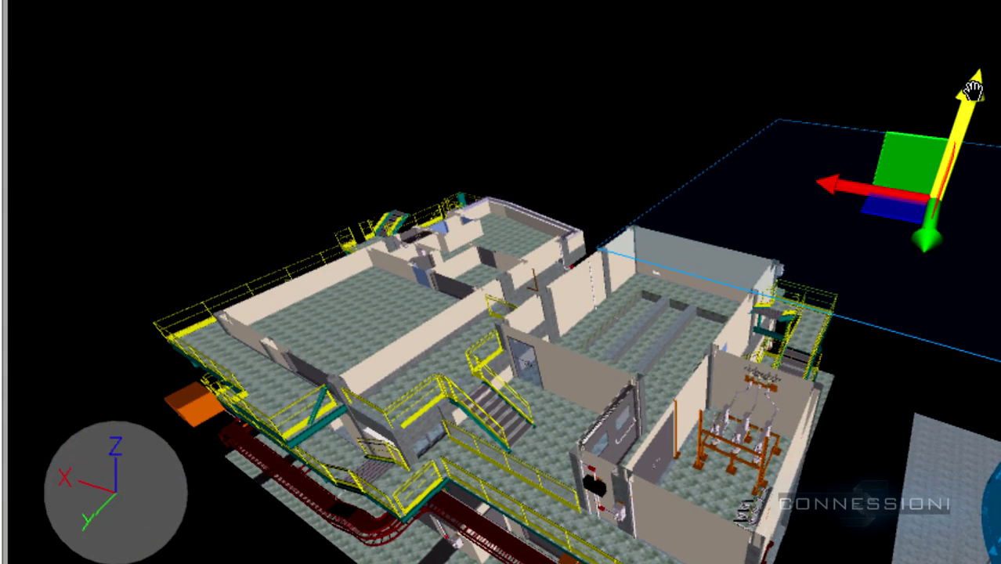
pyautogui.moveTo(972, 95); pyautogui.dragTo(642, 143)
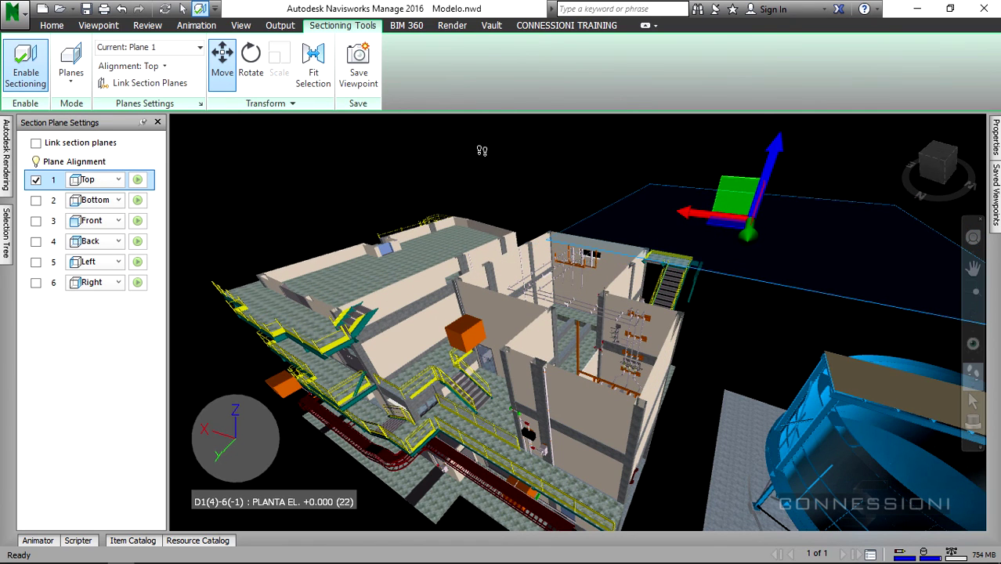
# Step: Rotate section plane 1 about 20° around the Z axis with the Rotate gizmo
pyautogui.keyDown('shift'); pyautogui.moveTo(510, 179); pyautogui.dragTo(714, 337, button='middle'); pyautogui.keyUp('shift')
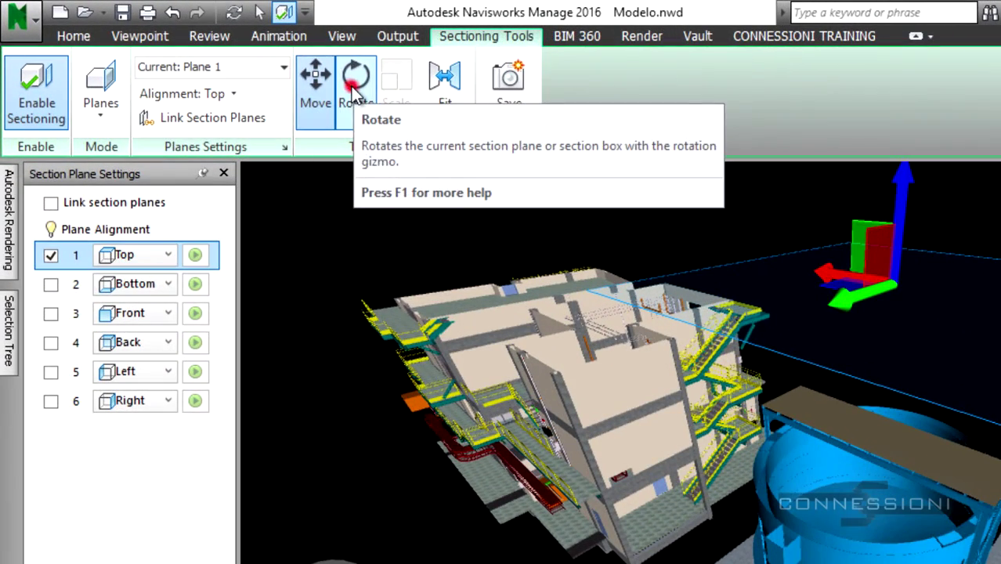
pyautogui.click(354, 90)
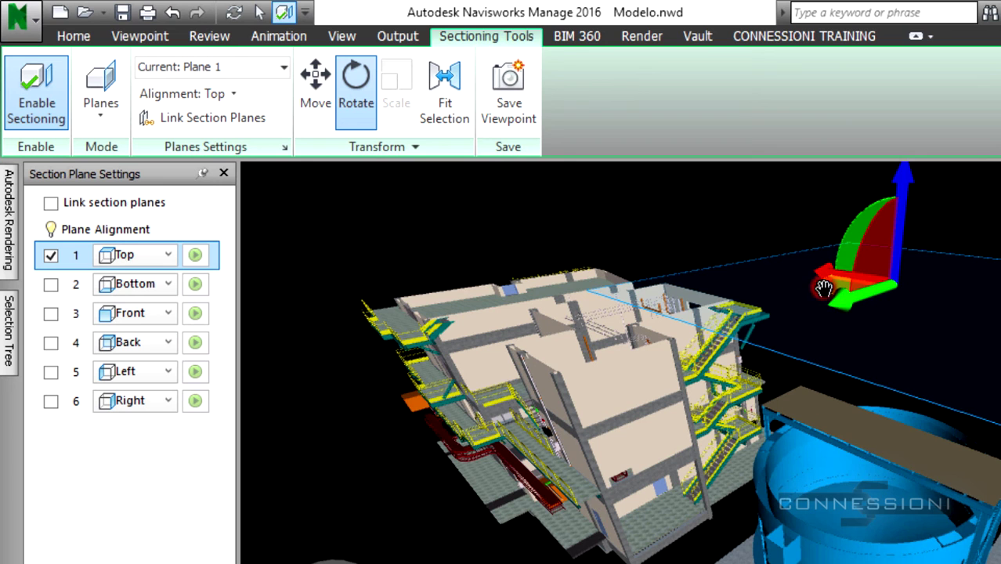
pyautogui.moveTo(824, 291); pyautogui.dragTo(732, 287)
pyautogui.moveTo(640, 287); pyautogui.dragTo(727, 305)
pyautogui.moveTo(631, 305); pyautogui.dragTo(536, 269)
pyautogui.moveTo(454, 268); pyautogui.dragTo(531, 298)
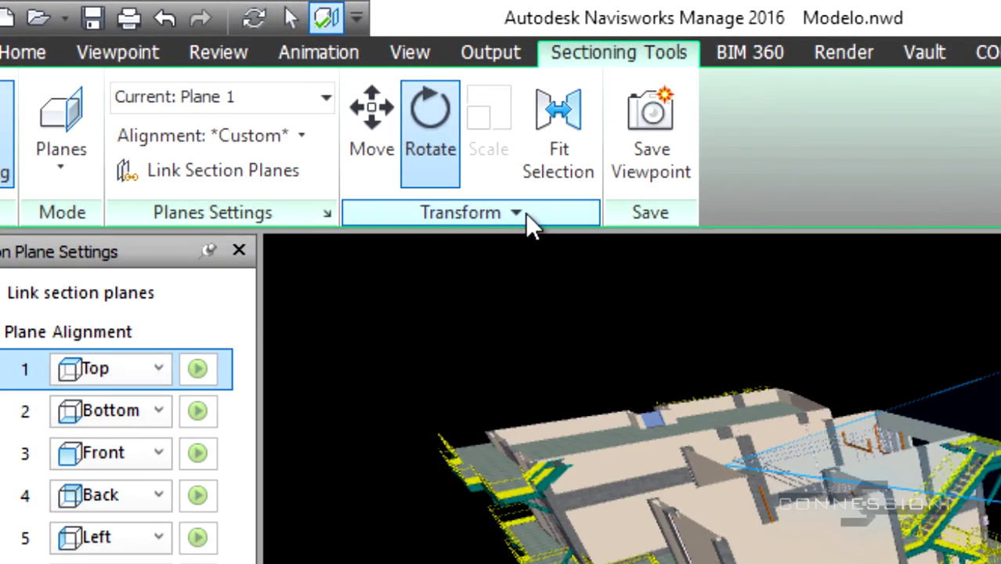
# Step: Set the Z rotation of section plane 1 to 0° in the numeric transform values
pyautogui.click(523, 214)
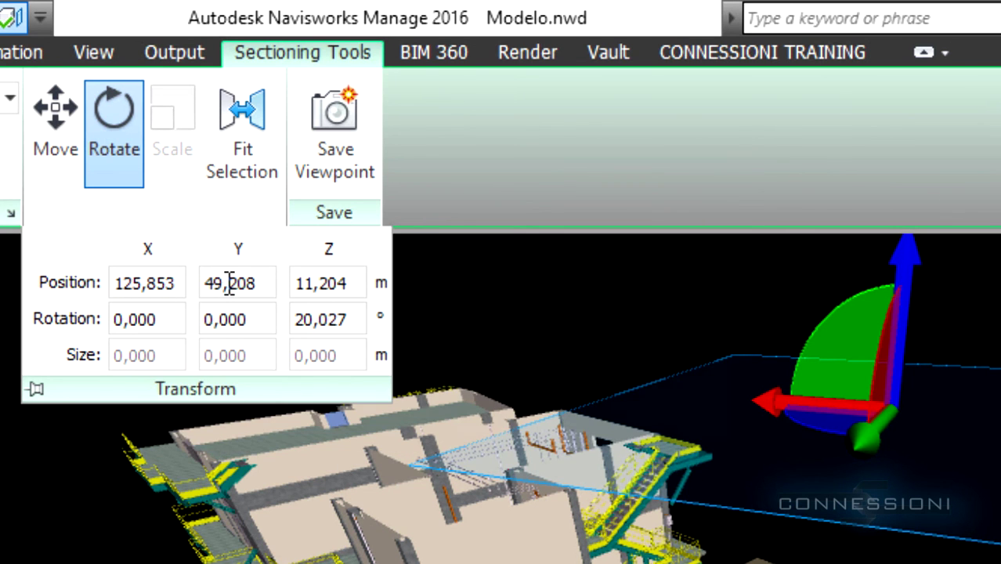
pyautogui.click(350, 320)
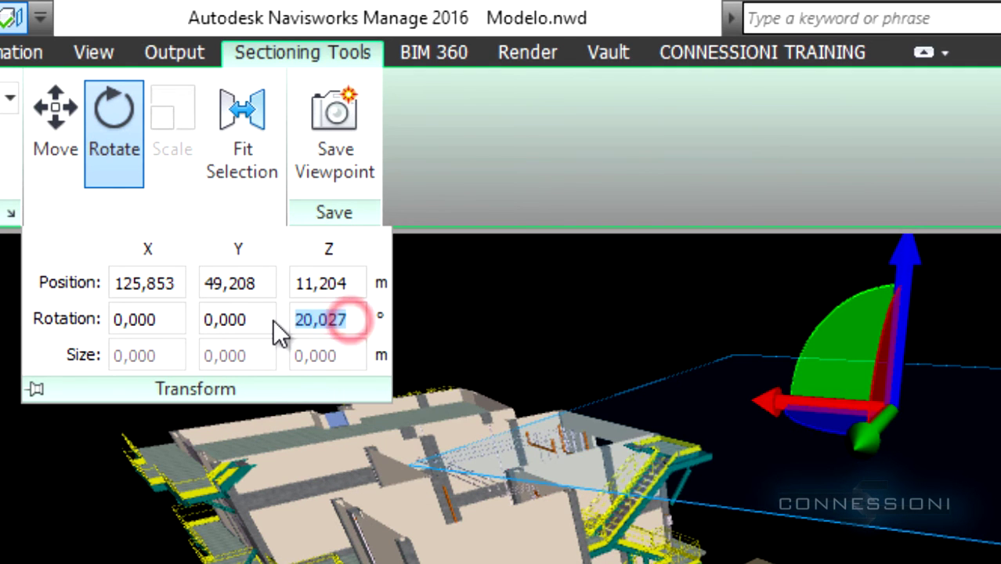
pyautogui.write('0')
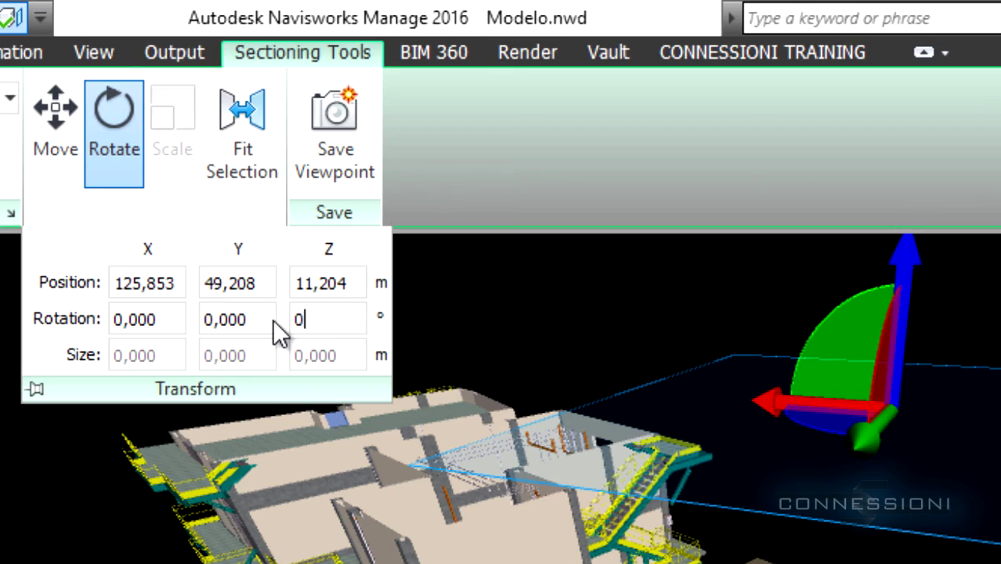
pyautogui.press('Return')
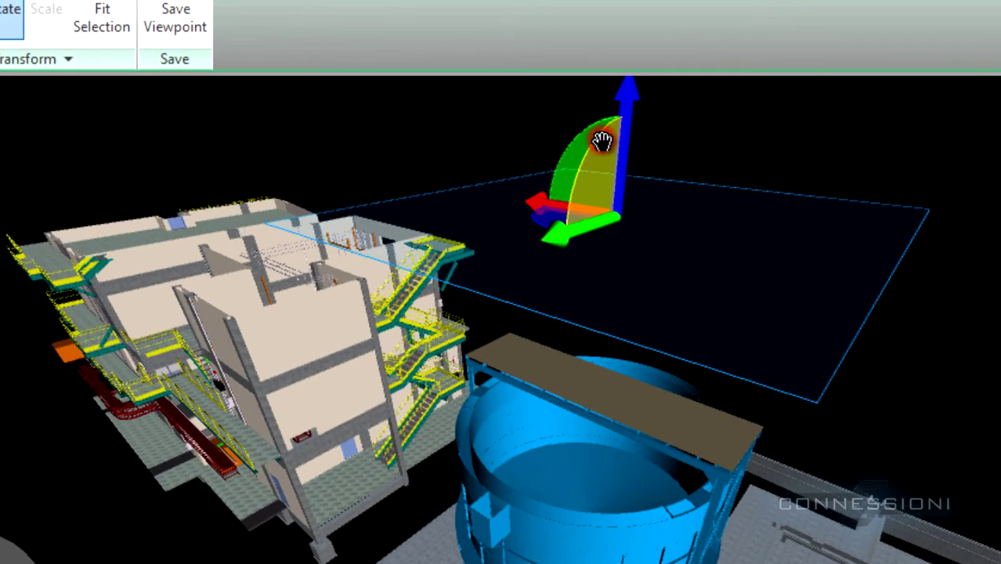
# Step: Tilt section plane 1 with the Rotate gizmo to about -31.5° around X and -25° around Y
pyautogui.moveTo(601, 141); pyautogui.dragTo(591, 192)
pyautogui.moveTo(825, 335); pyautogui.dragTo(721, 177)
pyautogui.click(191, 134)
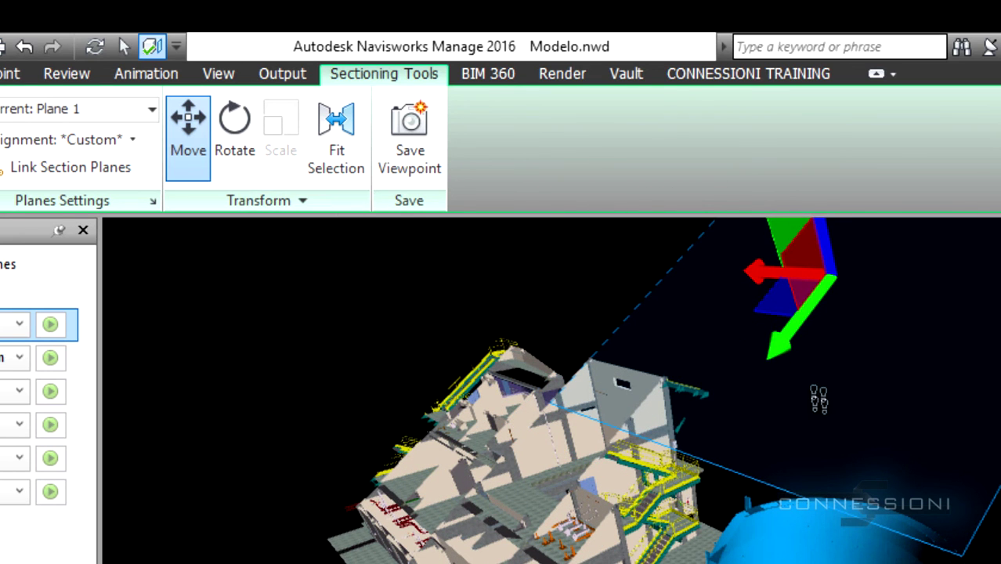
pyautogui.click(236, 133)
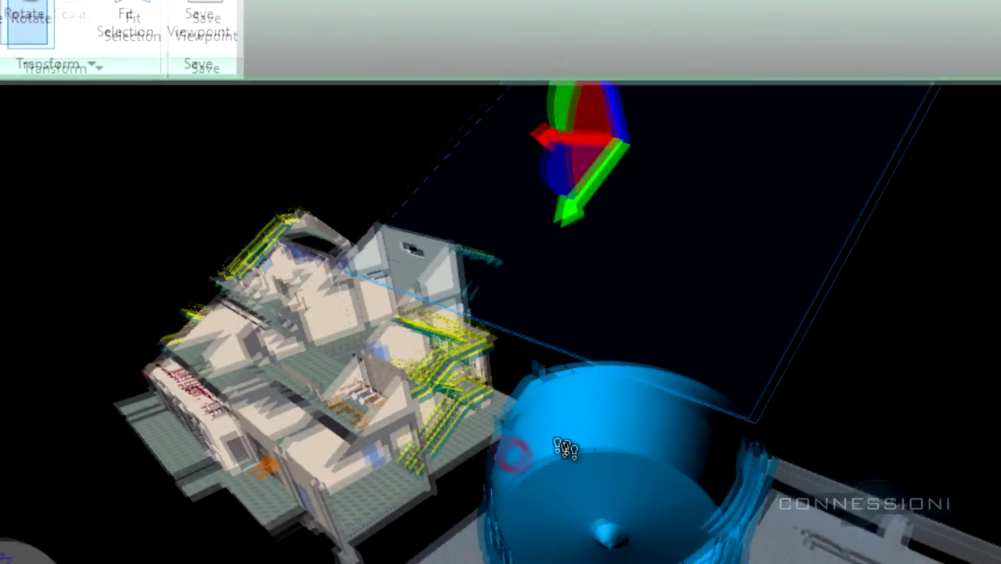
pyautogui.scroll(2, 563, 444)
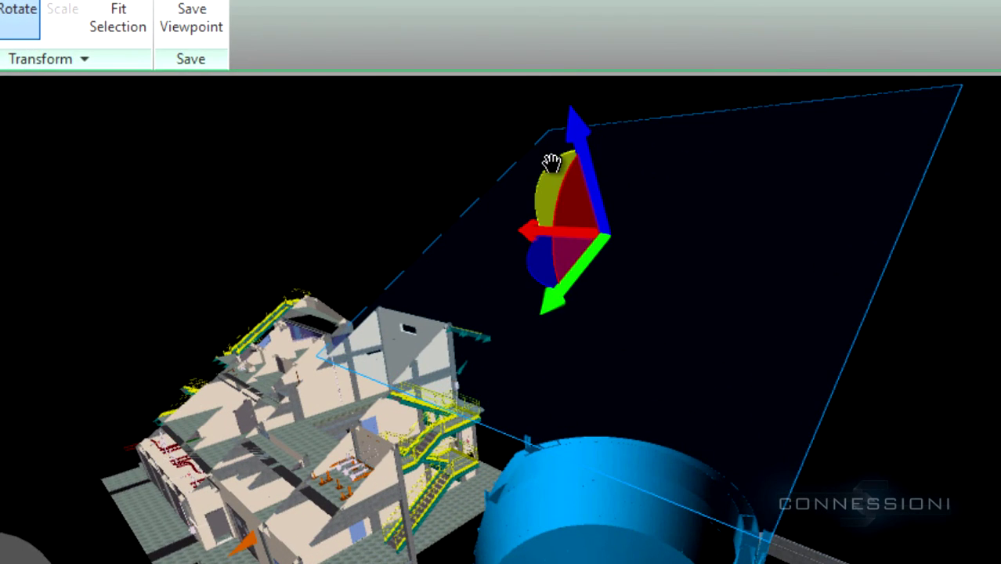
pyautogui.moveTo(551, 161); pyautogui.dragTo(565, 96)
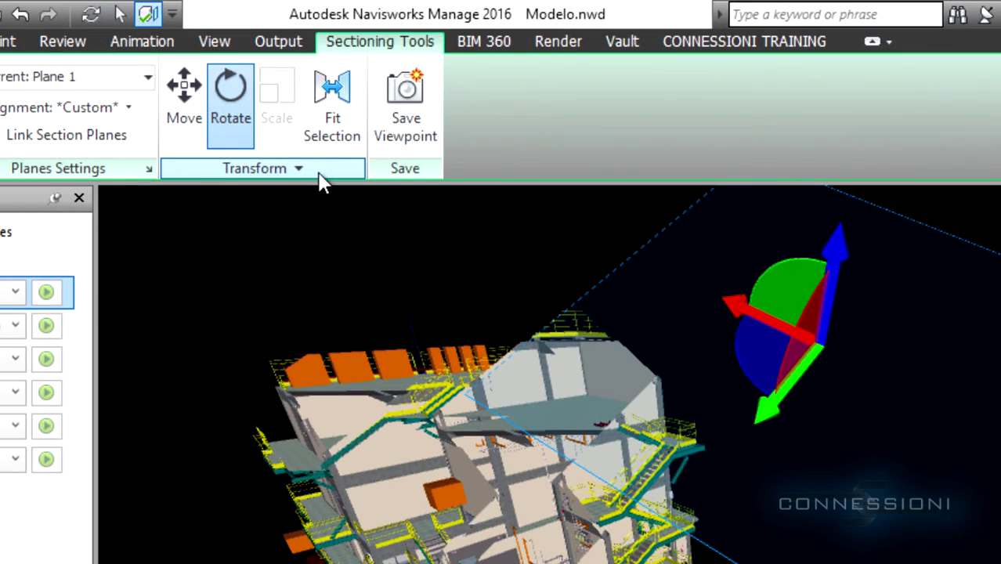
# Step: Set the Y rotation of section plane 1 to 3,58° in the numeric transform values
pyautogui.click(279, 145)
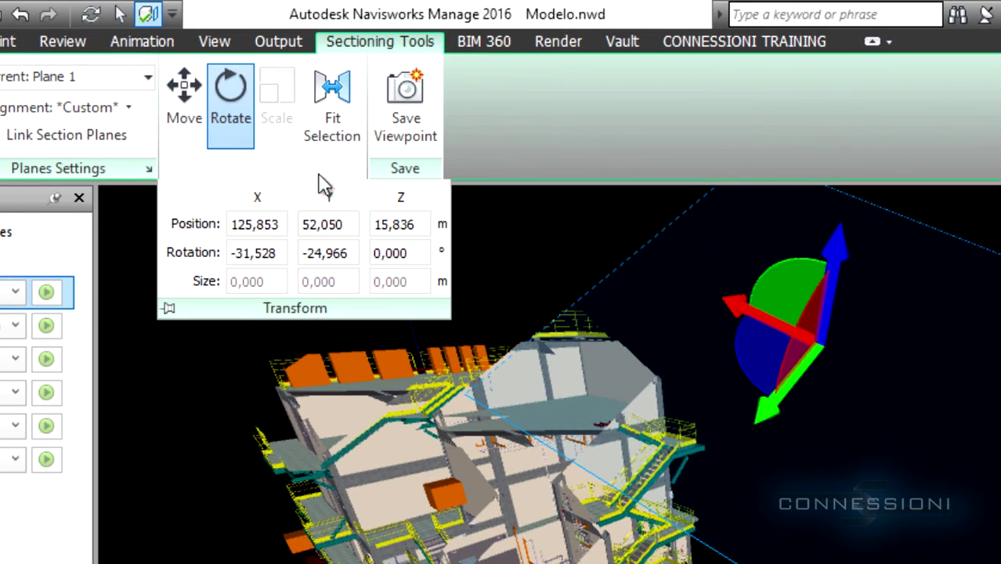
pyautogui.click(353, 252)
pyautogui.moveTo(350, 255); pyautogui.dragTo(300, 266)
pyautogui.write('3,58')
pyautogui.press('Tab')
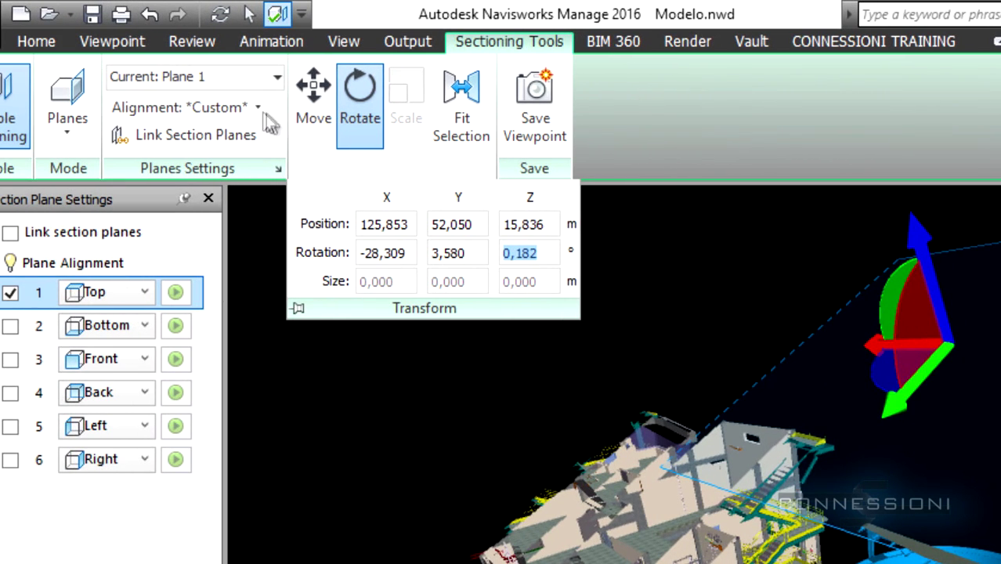
# Step: Realign section plane 1 to Top and lower it with the Move gizmo to cut through the building's upper storey
pyautogui.click(258, 108)
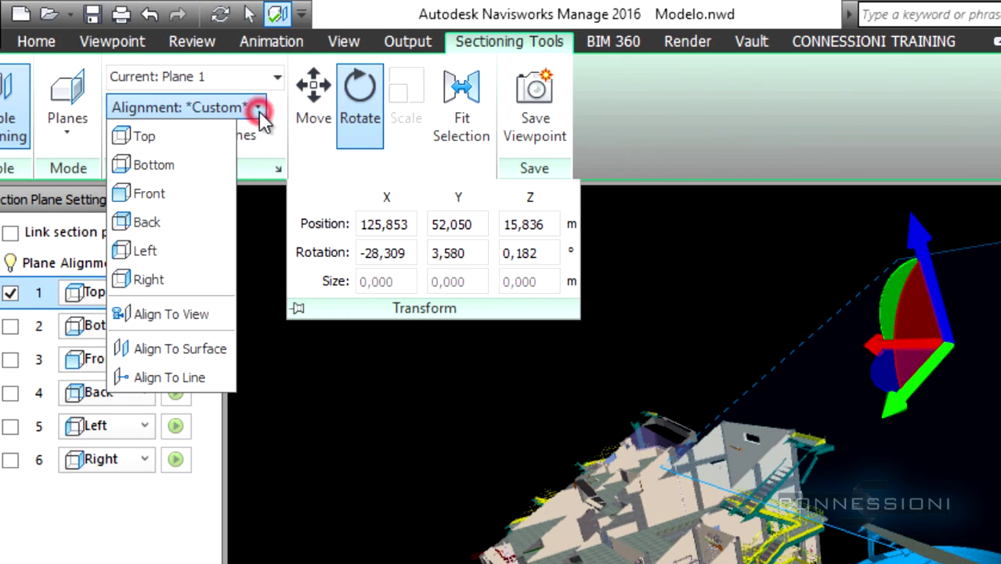
pyautogui.click(156, 137)
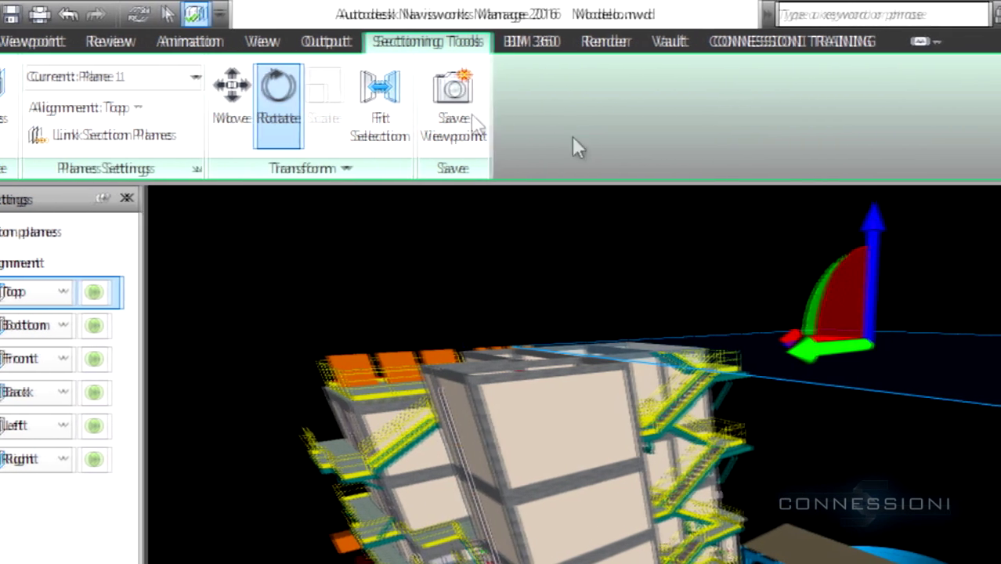
pyautogui.click(235, 88)
pyautogui.moveTo(866, 223); pyautogui.dragTo(818, 323)
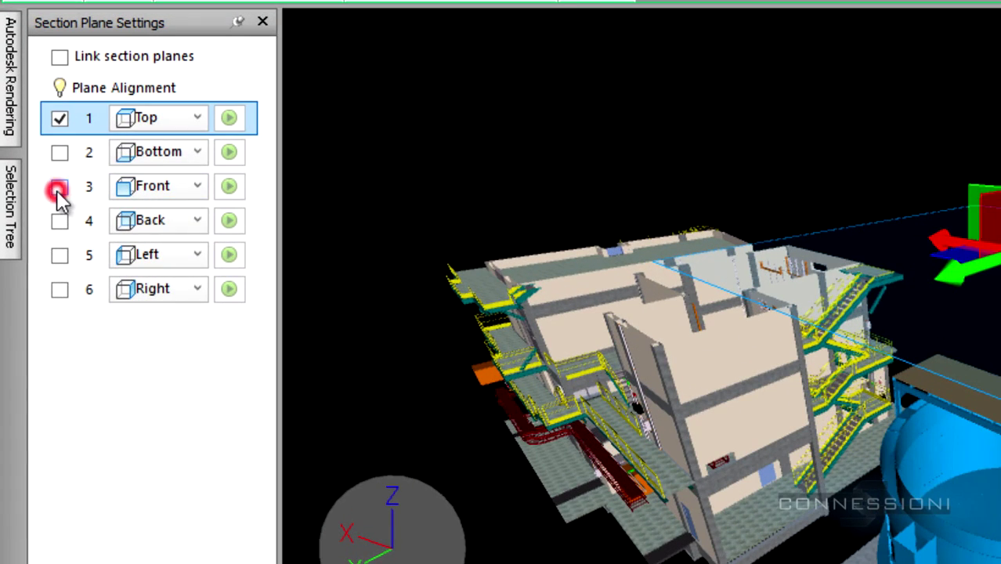
# Step: Enable section plane 3 with Front alignment alongside plane 1 and make it the current plane
pyautogui.click(59, 187)
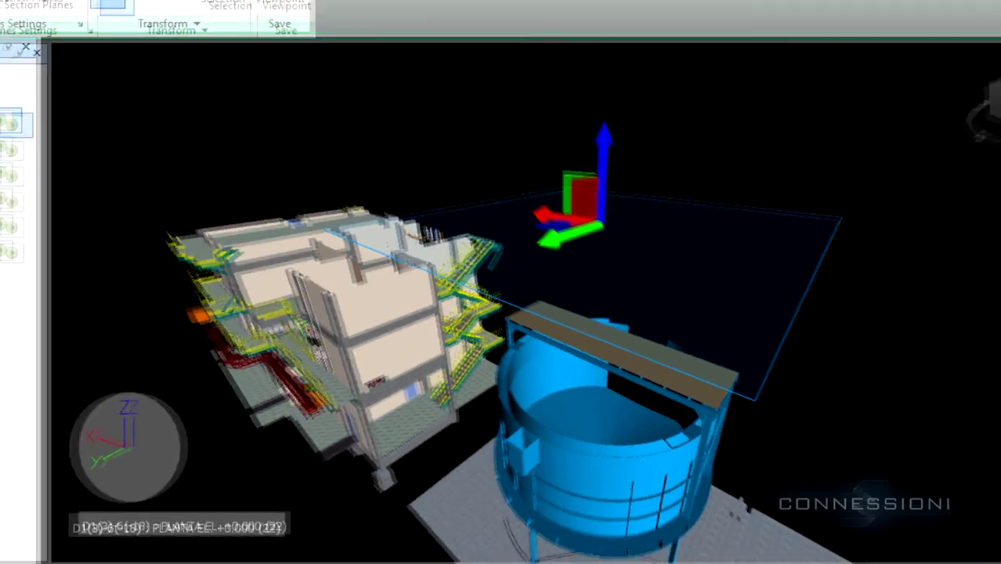
pyautogui.click(34, 224)
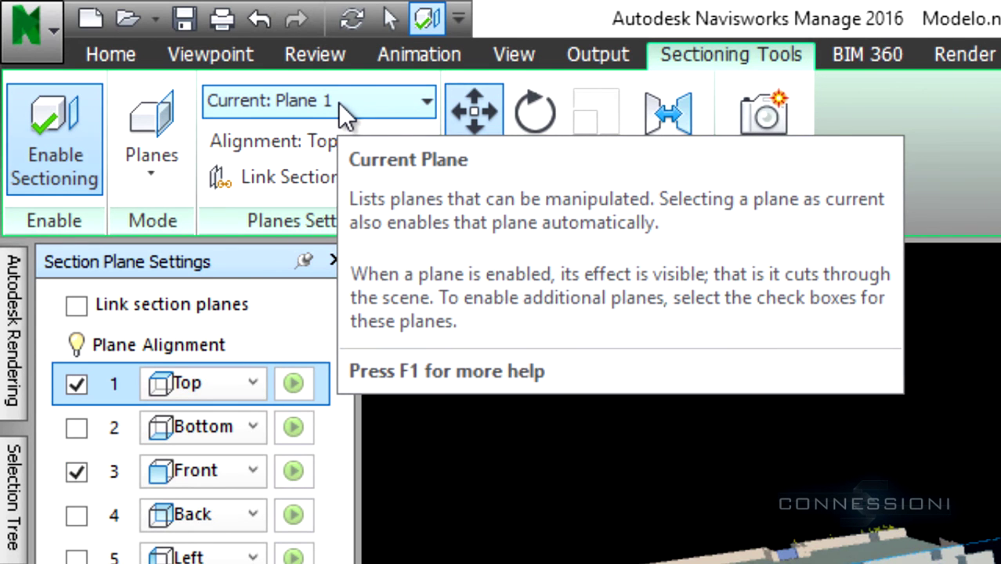
pyautogui.click(339, 103)
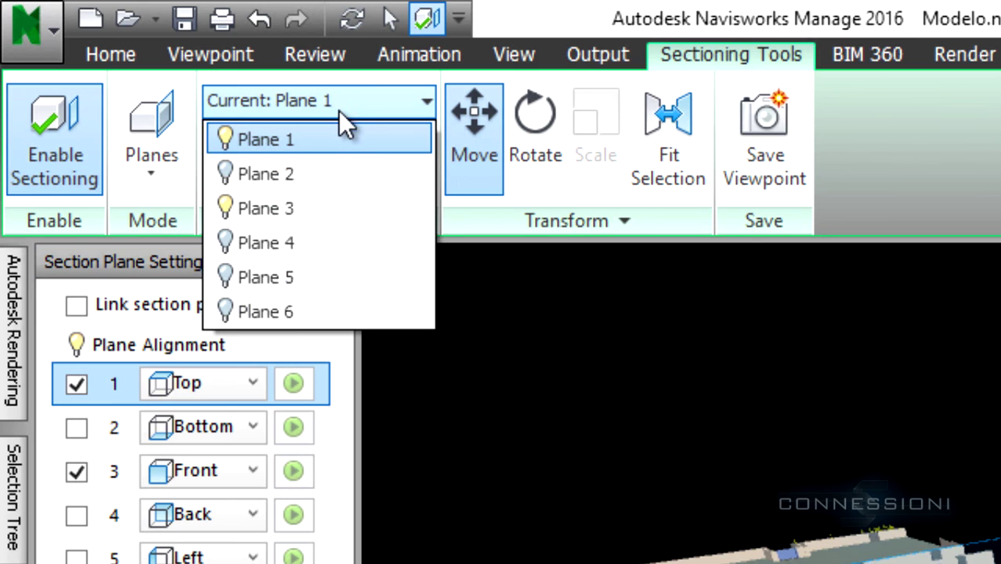
pyautogui.click(300, 213)
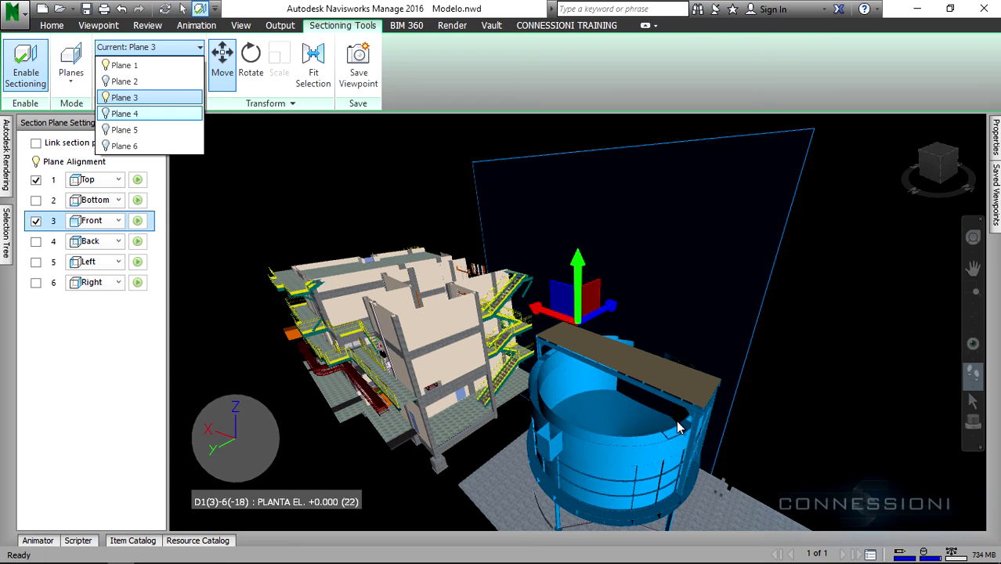
pyautogui.click(623, 408)
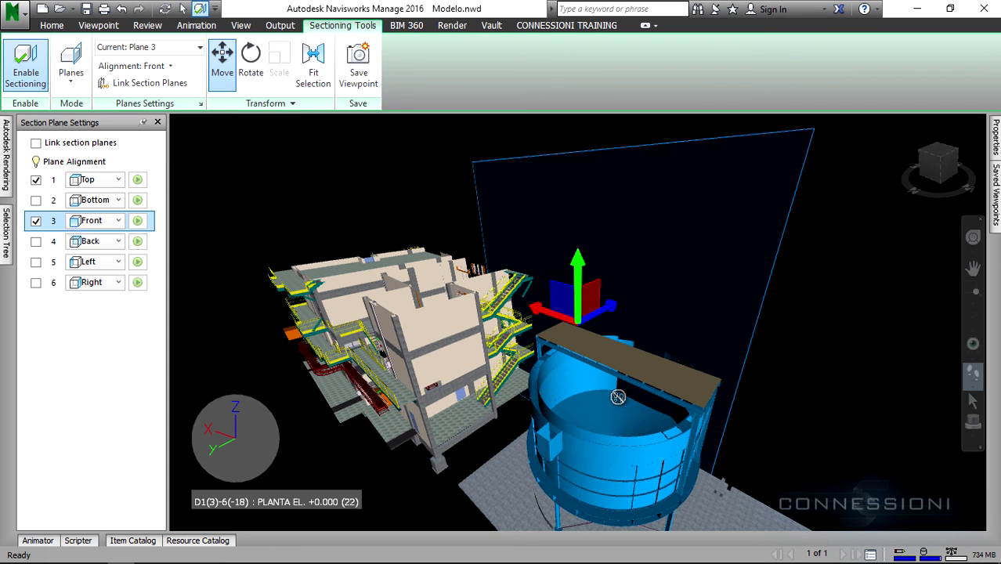
# Step: Move section plane 3 along its blue gizmo axis to shift the front cut through the building and tank
pyautogui.click(974, 377)
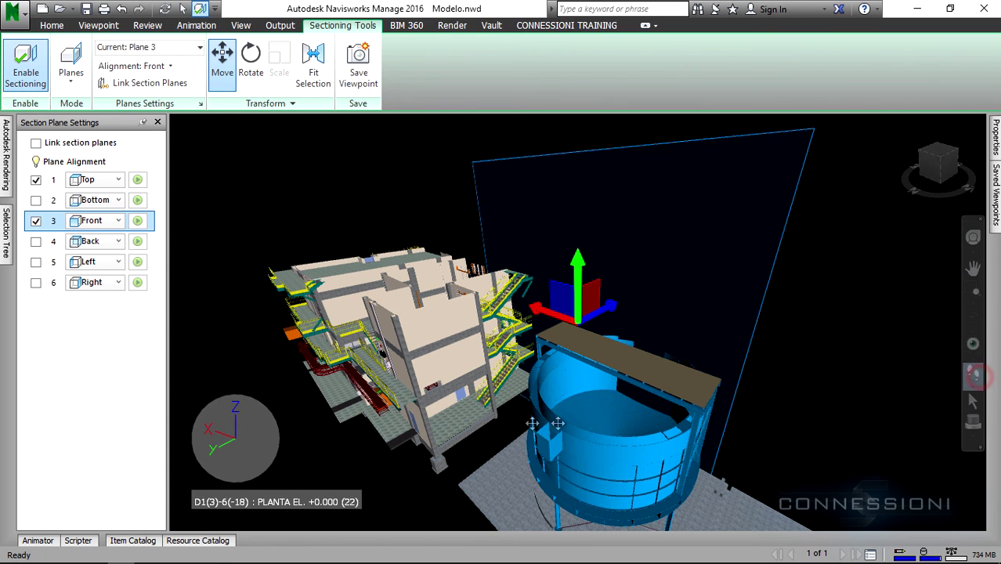
pyautogui.moveTo(546, 422); pyautogui.dragTo(861, 420)
pyautogui.moveTo(468, 269); pyautogui.dragTo(408, 272)
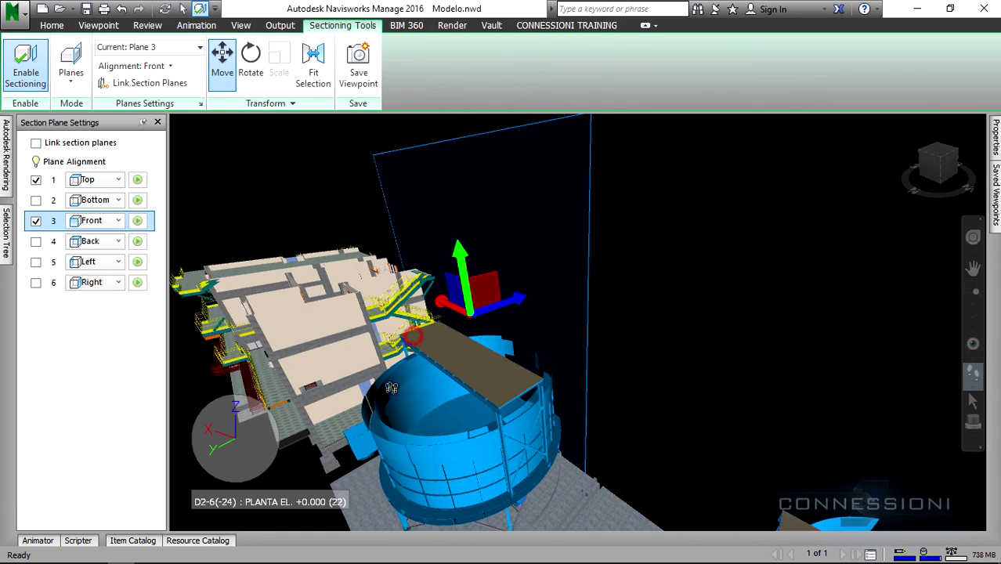
pyautogui.moveTo(391, 386); pyautogui.dragTo(383, 427)
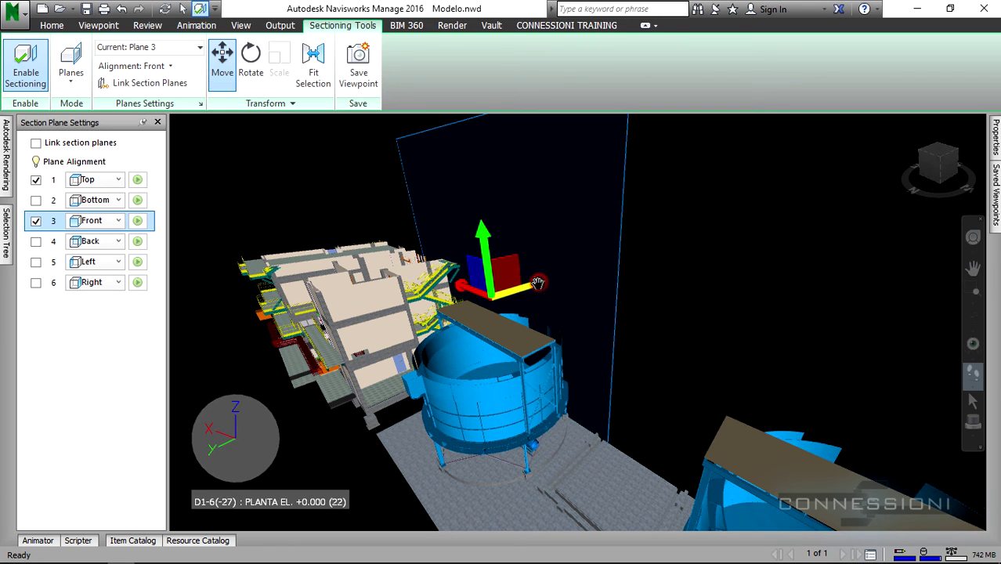
pyautogui.moveTo(538, 283); pyautogui.dragTo(458, 362)
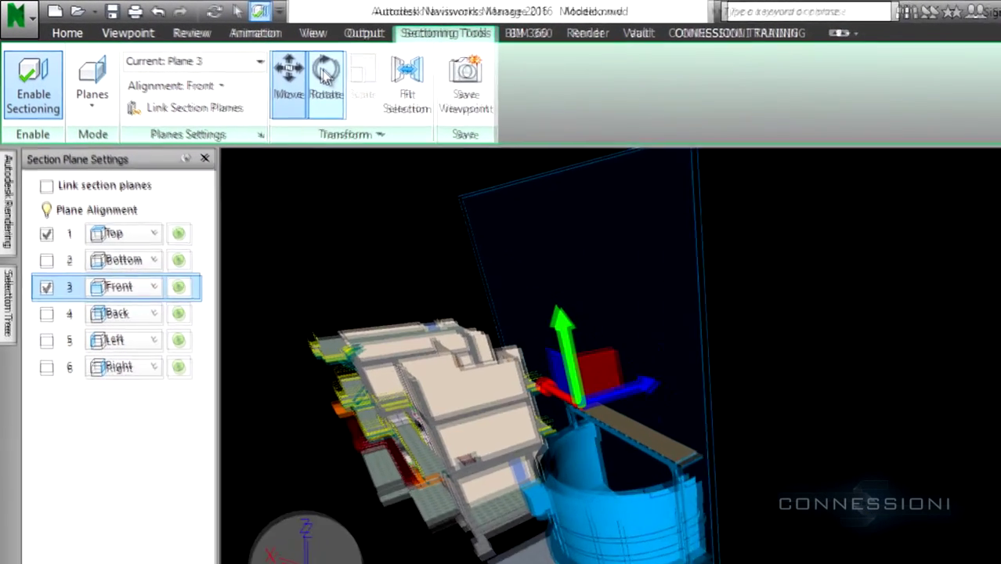
# Step: Switch section plane 3 to the Rotate gizmo and set its Z rotation to 180° to reverse the cut side
pyautogui.click(251, 69)
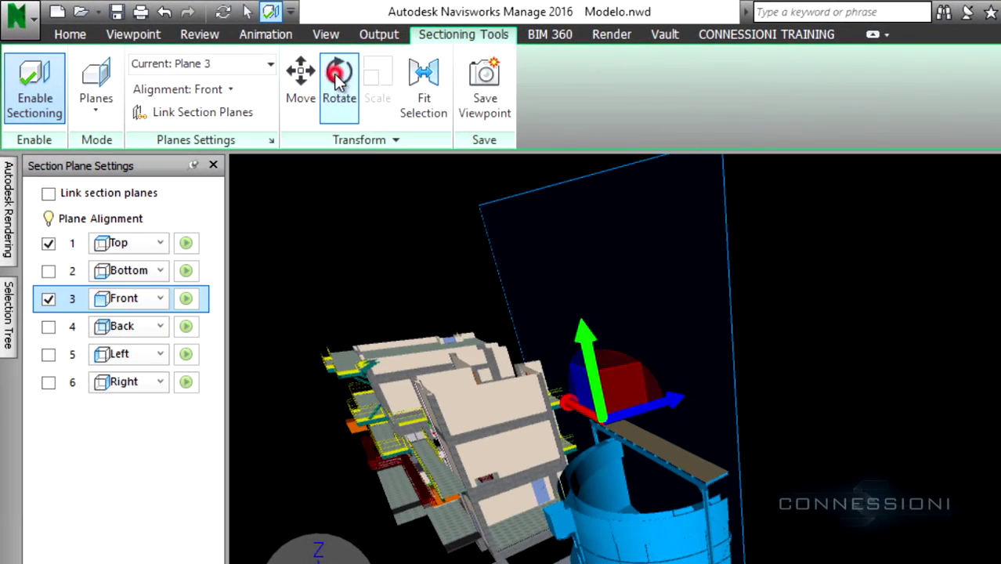
pyautogui.click(380, 143)
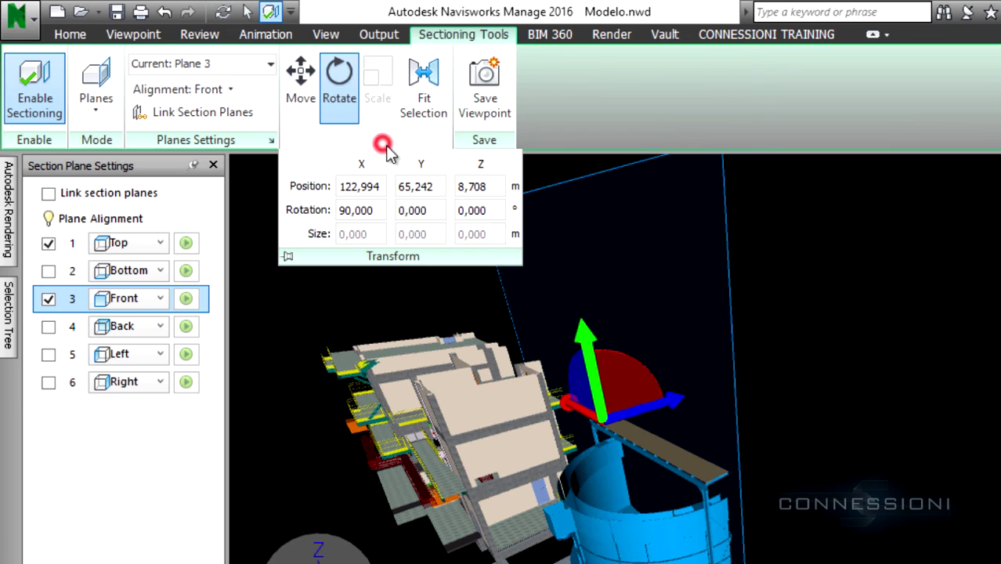
pyautogui.click(495, 210)
pyautogui.moveTo(495, 210); pyautogui.dragTo(461, 219)
pyautogui.write('1')
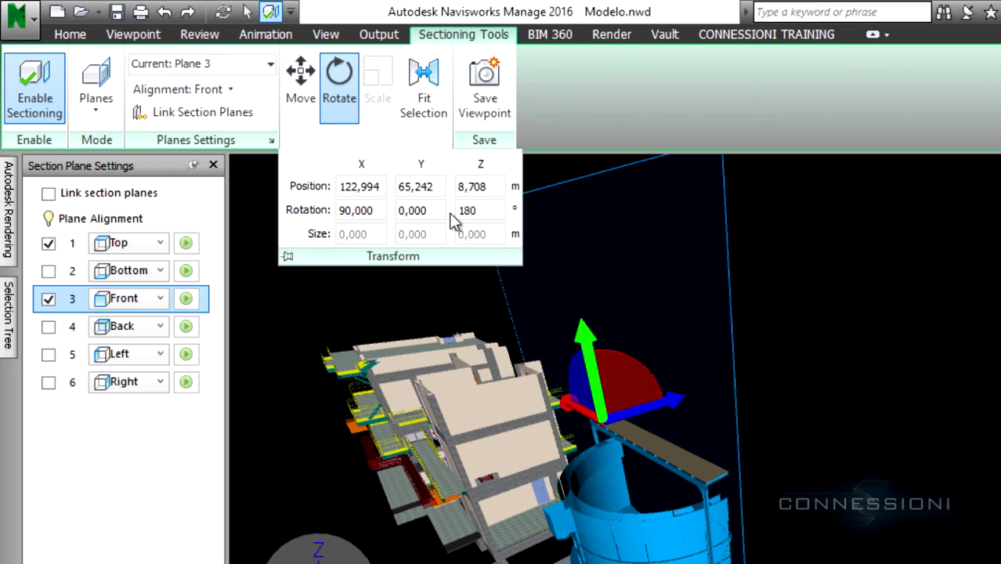
pyautogui.write('80')
pyautogui.press('Return')
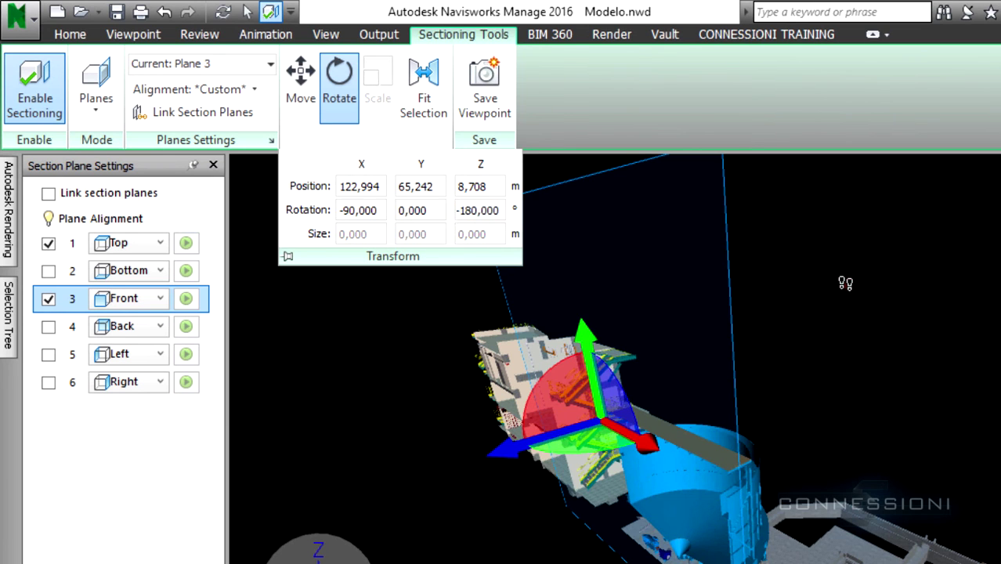
pyautogui.click(844, 284)
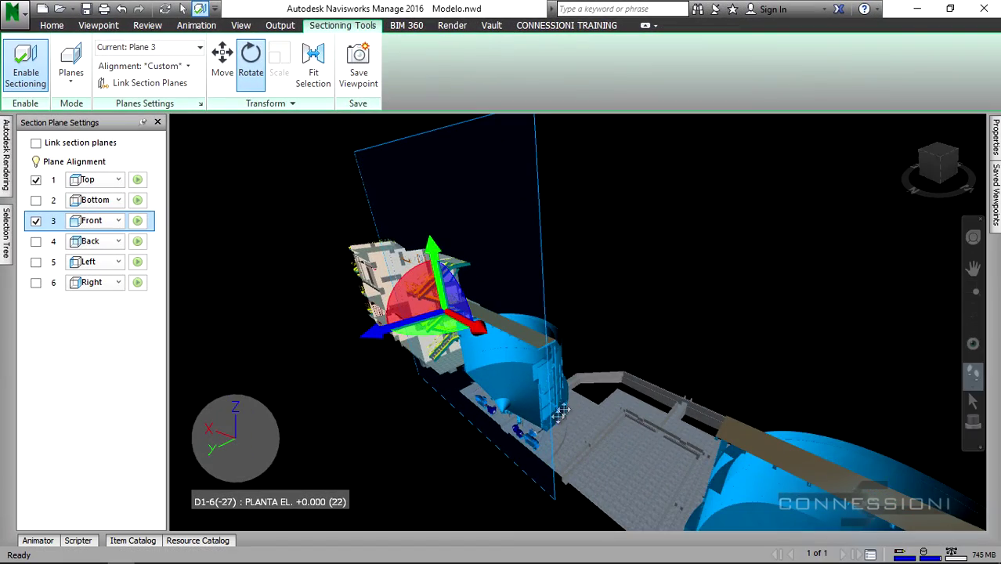
# Step: Examine the building's interior floors and ladders exposed by the combined top and front section cuts
pyautogui.moveTo(562, 414); pyautogui.dragTo(514, 459, button='middle')
pyautogui.moveTo(515, 459); pyautogui.dragTo(571, 296)
pyautogui.moveTo(552, 351); pyautogui.dragTo(548, 491, button='middle')
pyautogui.moveTo(612, 436); pyautogui.dragTo(650, 322)
pyautogui.moveTo(650, 321); pyautogui.dragTo(201, 321, button='middle')
pyautogui.moveTo(601, 377); pyautogui.dragTo(709, 230)
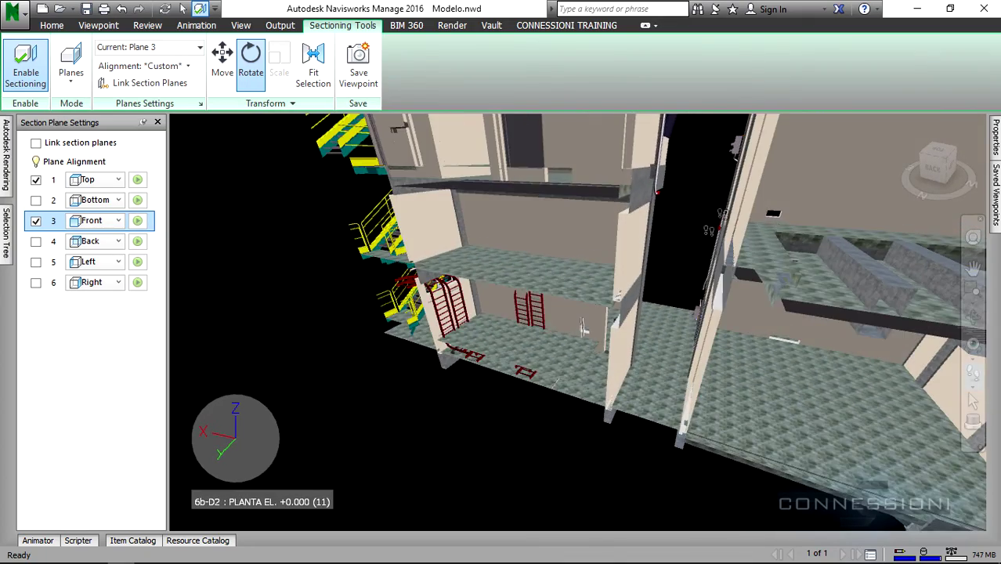
pyautogui.moveTo(673, 301); pyautogui.dragTo(479, 251)
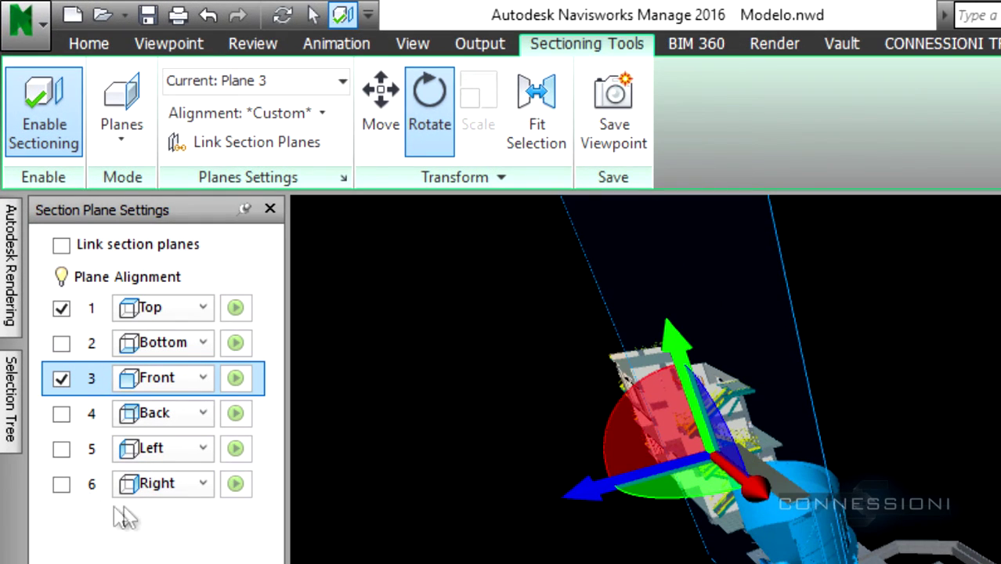
# Step: Disable section plane 3 and make plane 1 the current section plane
pyautogui.click(324, 84)
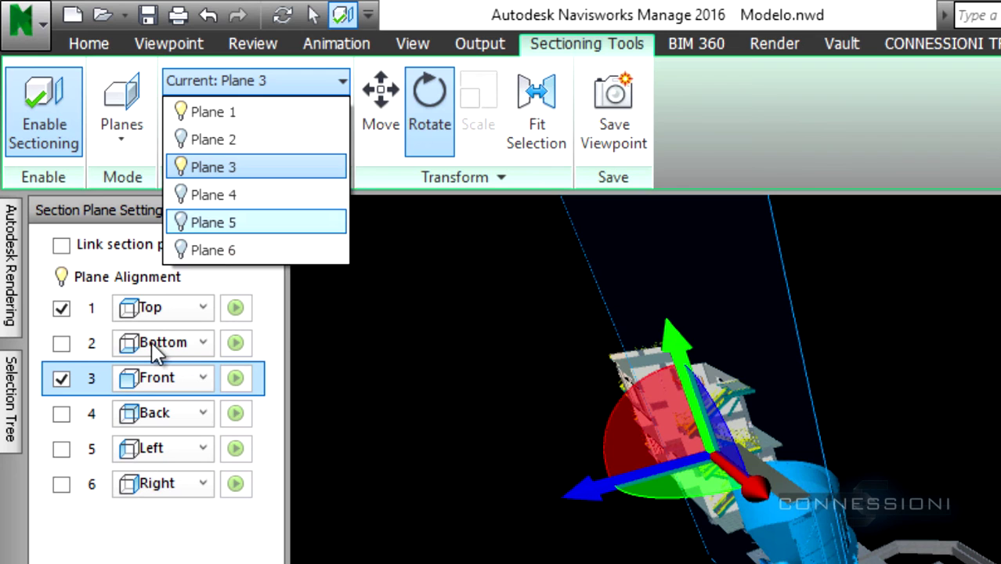
pyautogui.click(780, 160)
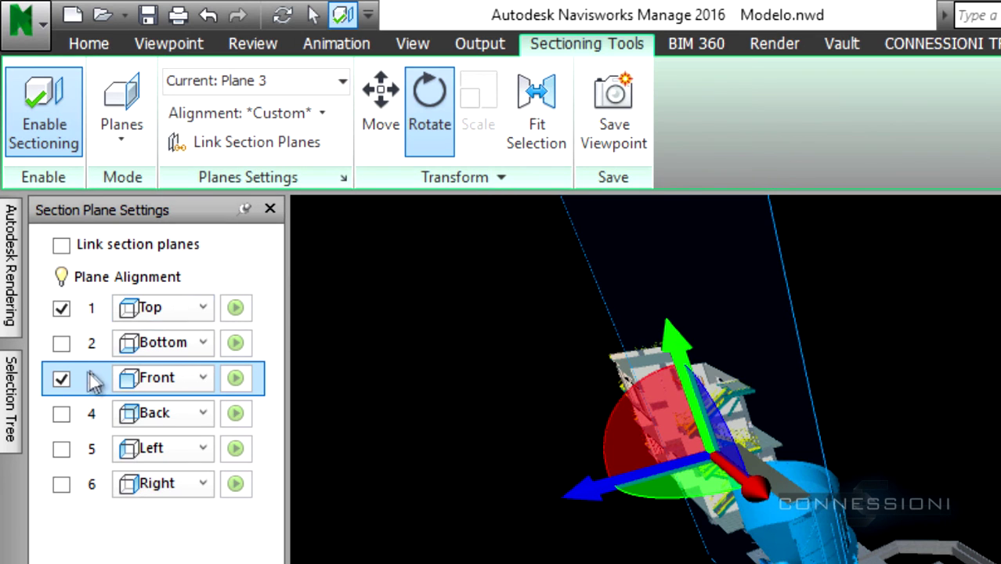
pyautogui.click(61, 379)
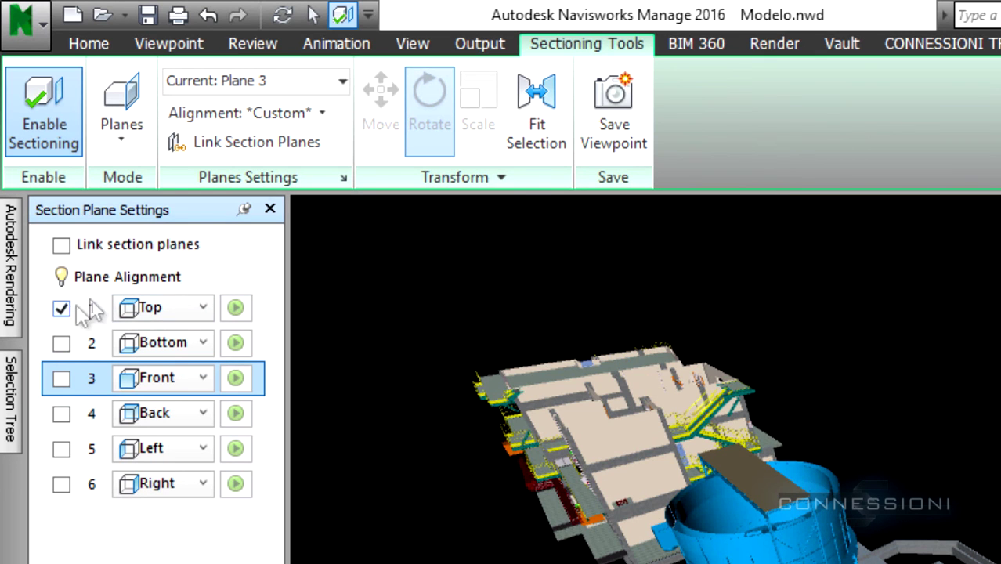
pyautogui.click(329, 82)
pyautogui.click(241, 114)
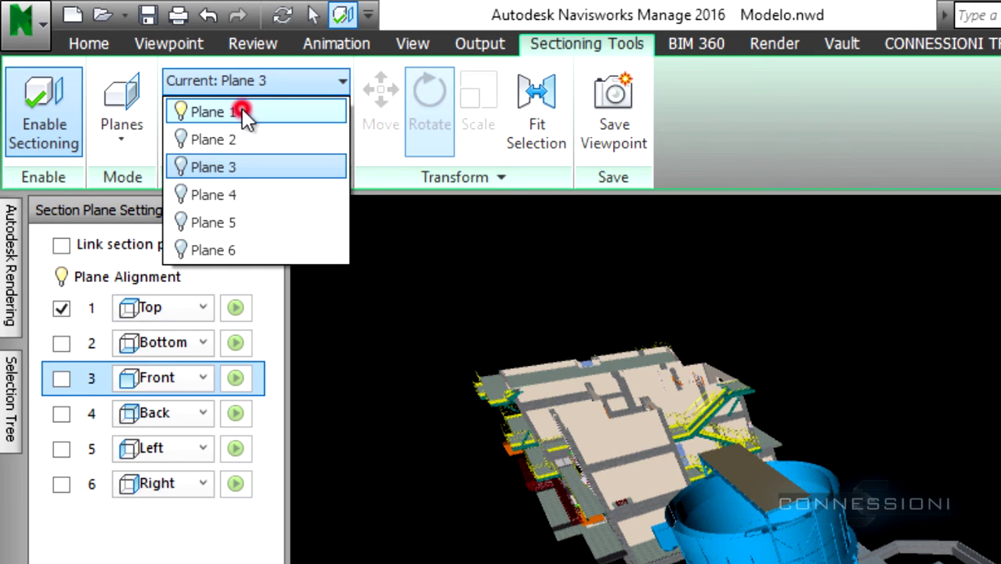
pyautogui.click(742, 101)
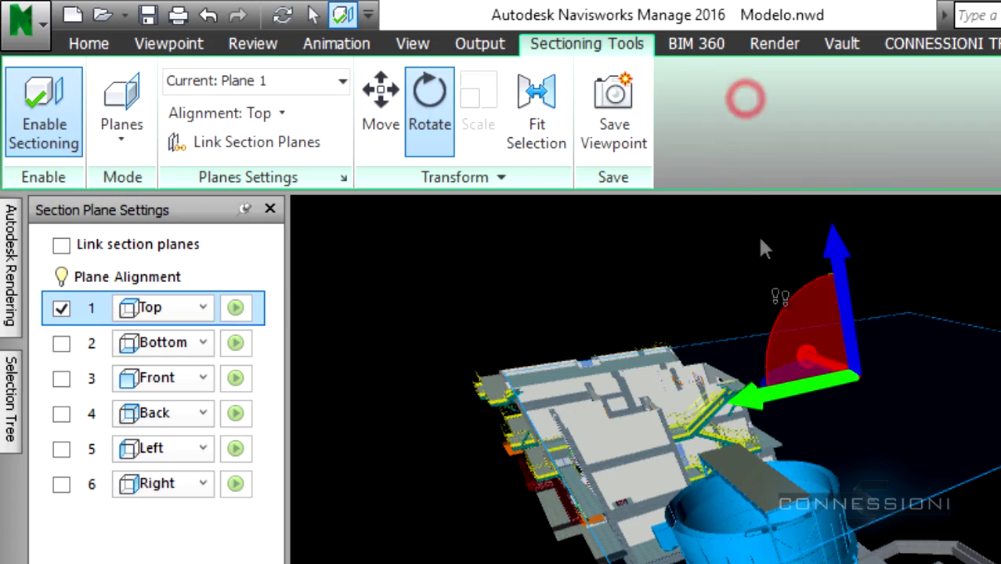
# Step: Align section plane 1 to the surface of the brown walkway above the tank using Align To Surface
pyautogui.moveTo(557, 420); pyautogui.dragTo(744, 423, button='middle')
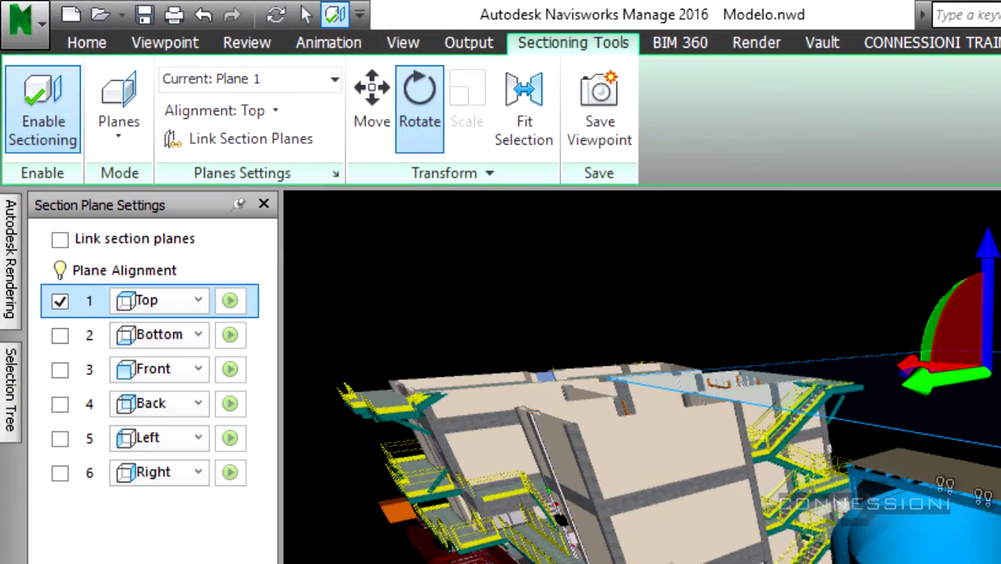
pyautogui.click(270, 114)
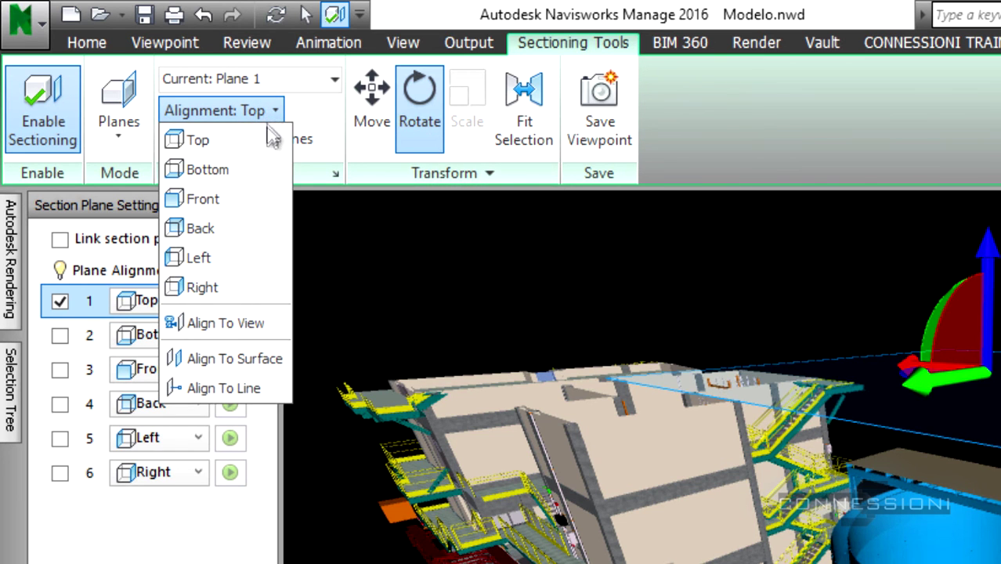
pyautogui.click(223, 358)
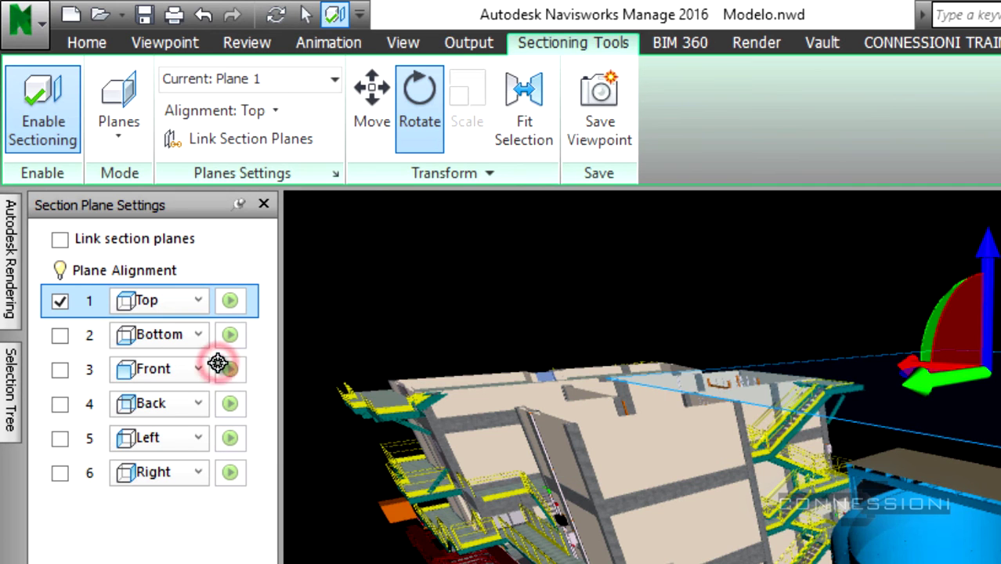
pyautogui.click(275, 110)
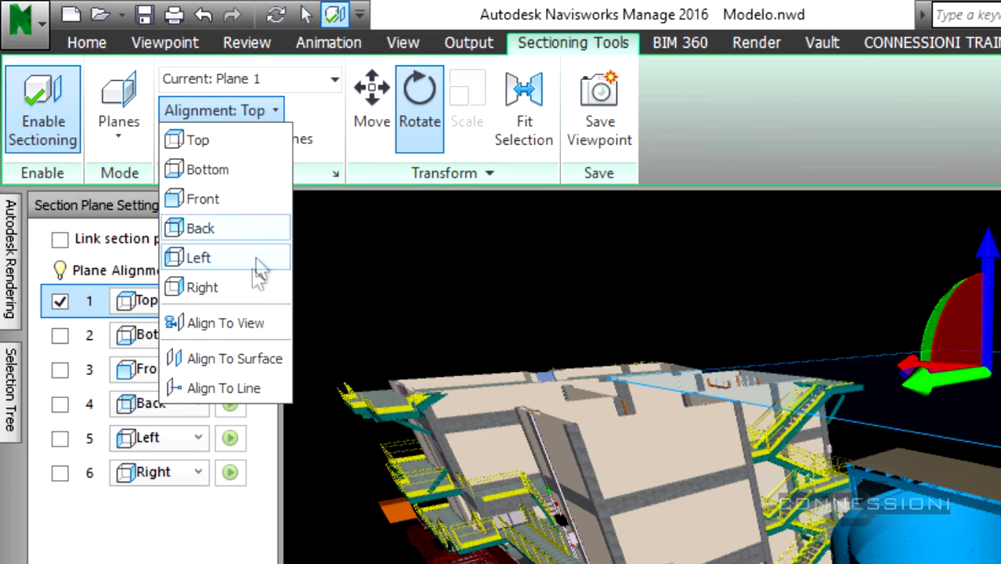
pyautogui.click(204, 358)
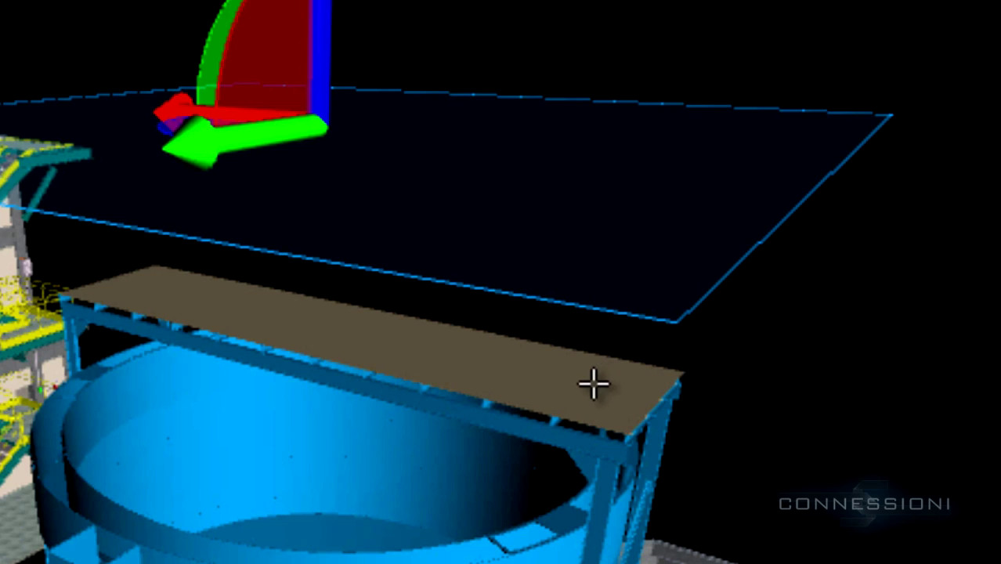
pyautogui.click(595, 389)
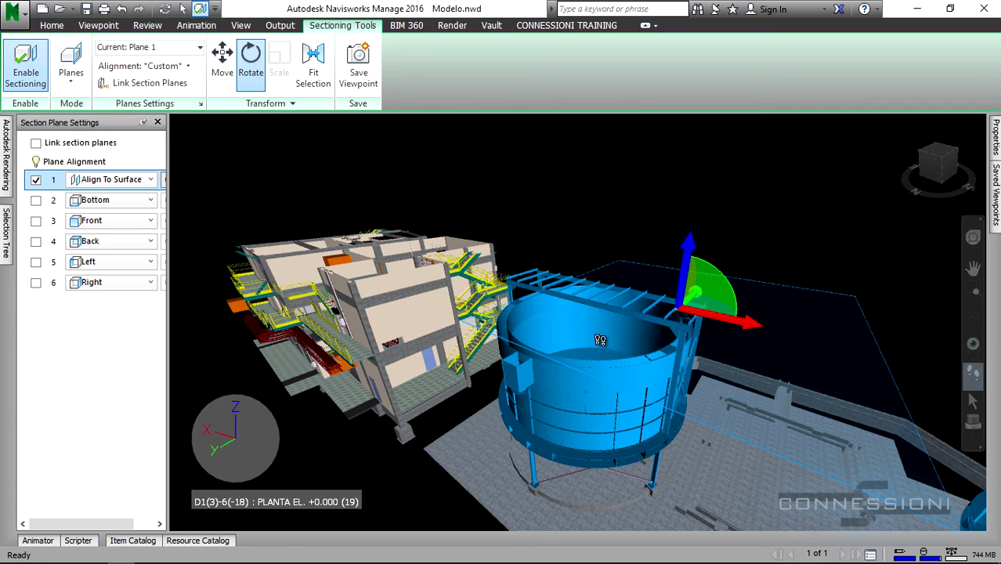
# Step: Realign section plane 1 to the vertical surface of the box on the tank's side with Align To Surface
pyautogui.click(142, 66)
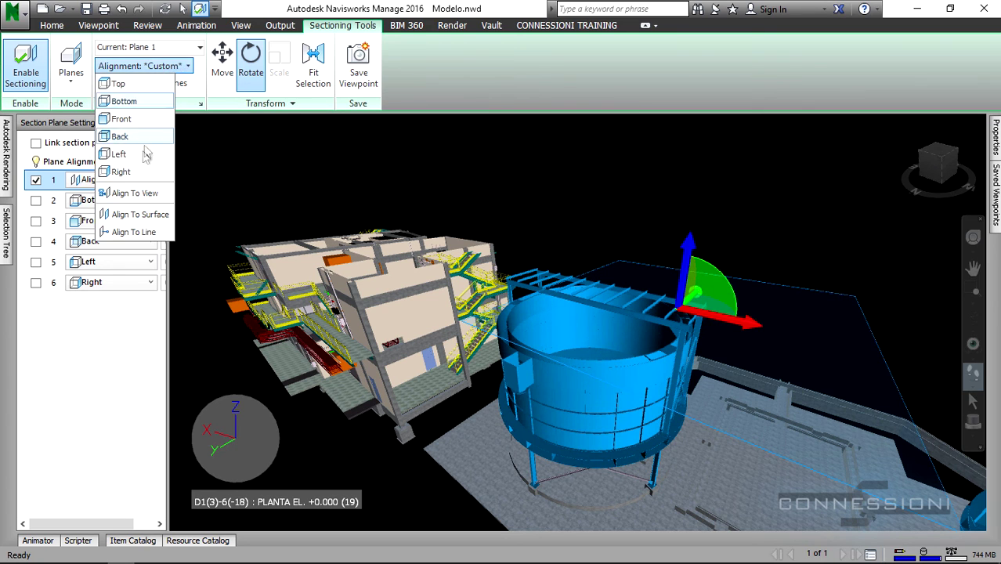
pyautogui.click(140, 214)
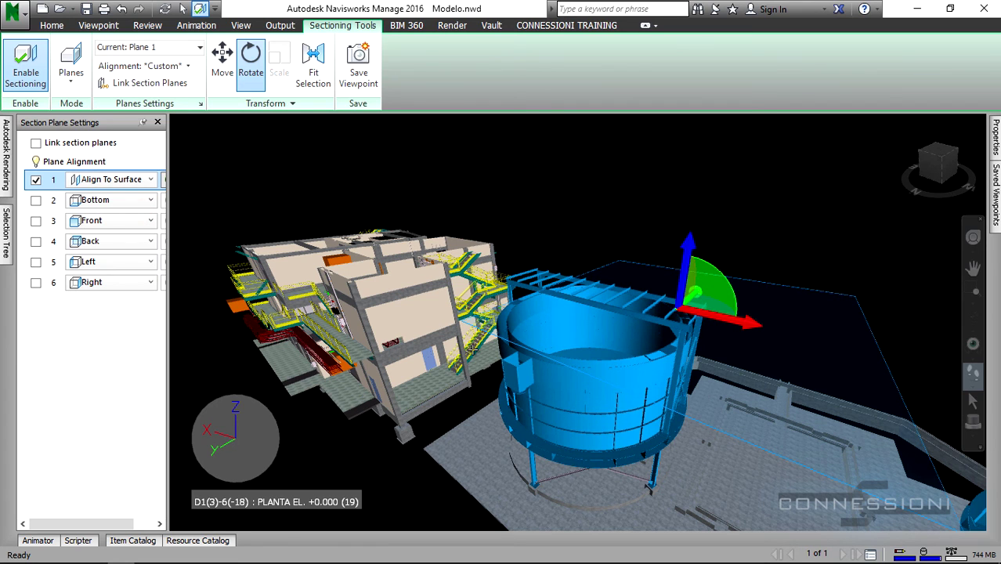
pyautogui.click(512, 376)
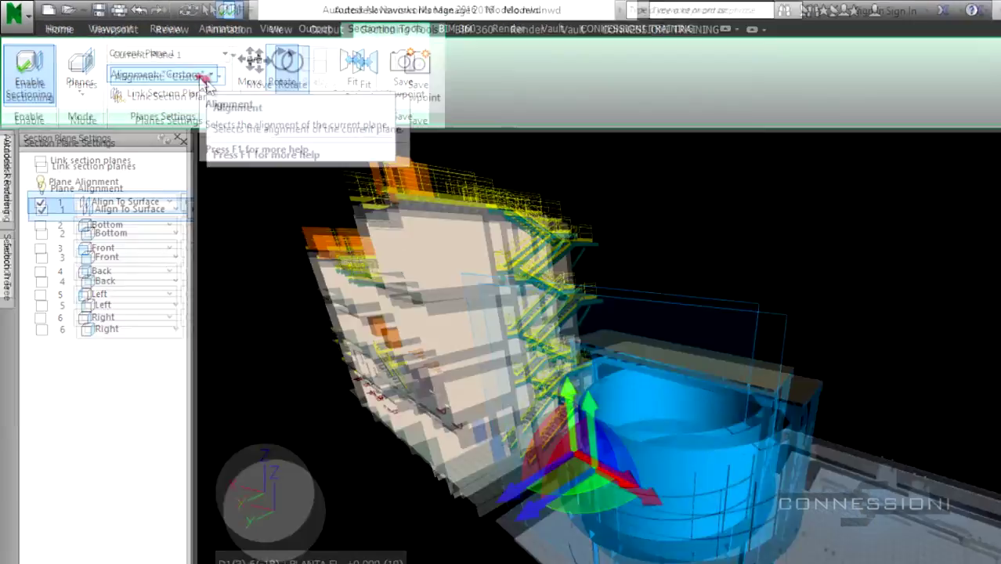
# Step: Align section plane 1 to a close-up, angled view of the tank's outer wall with Align To View
pyautogui.click(205, 78)
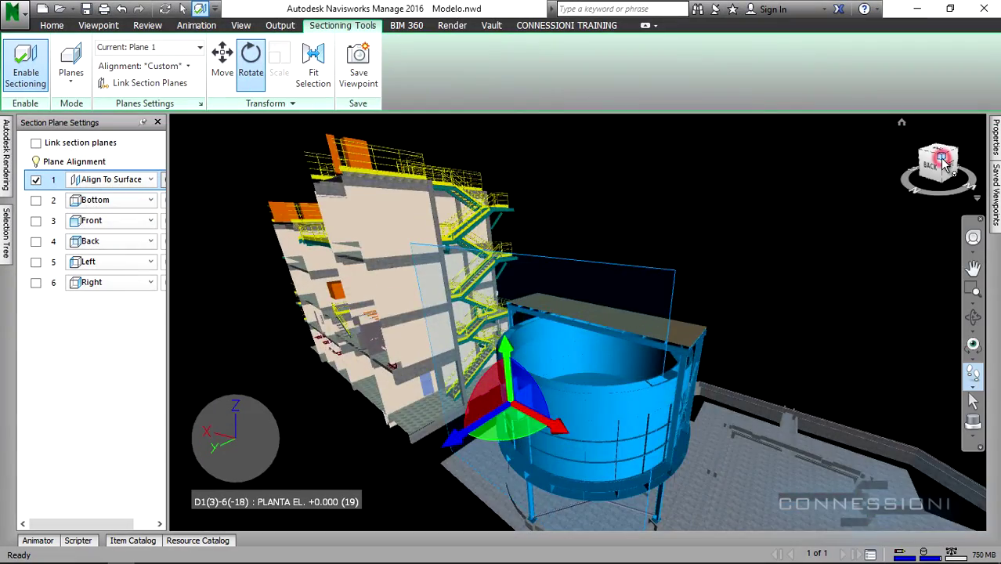
pyautogui.click(945, 165)
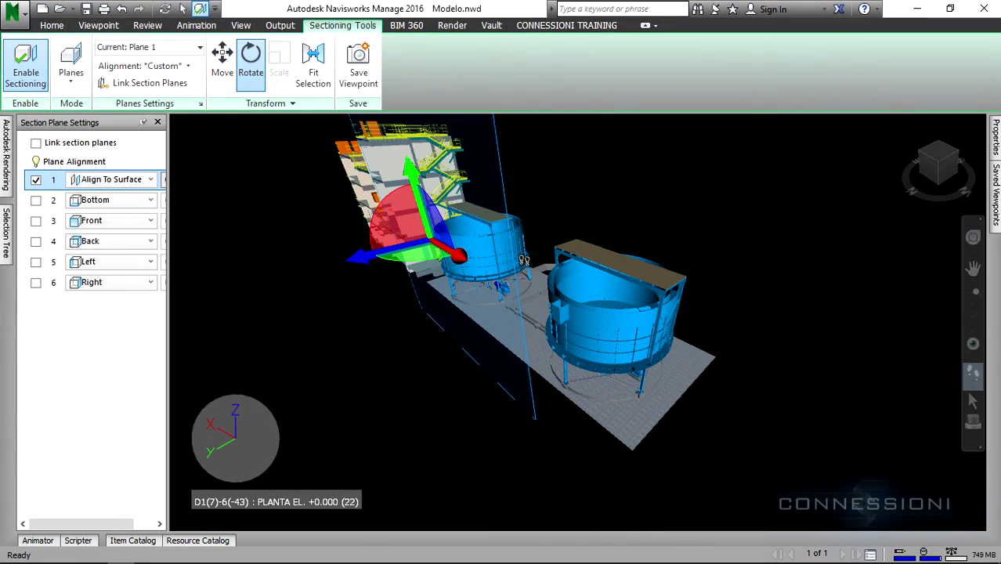
pyautogui.click(972, 317)
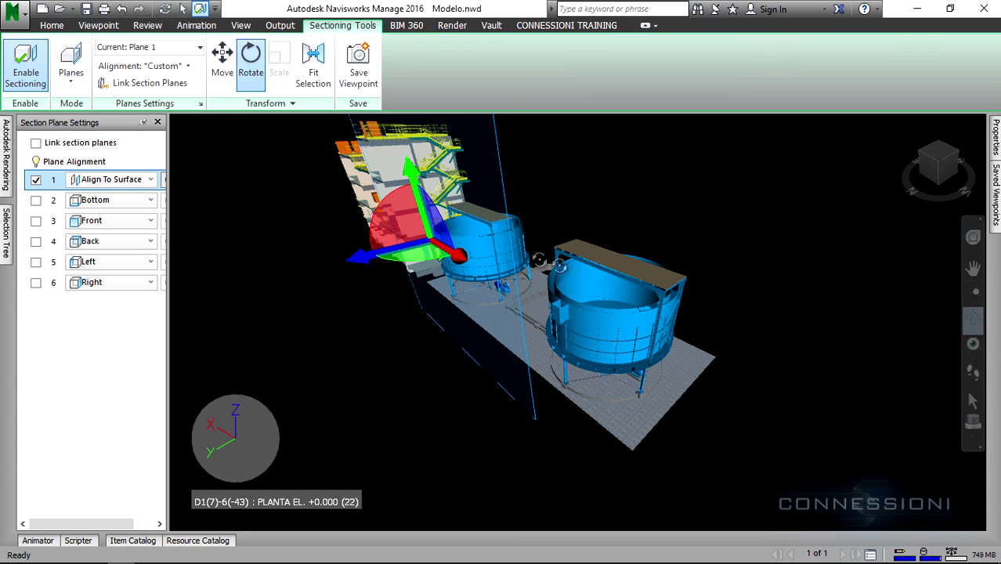
pyautogui.scroll(5, 515, 249)
pyautogui.moveTo(536, 321); pyautogui.dragTo(297, 269)
pyautogui.scroll(5, 539, 244)
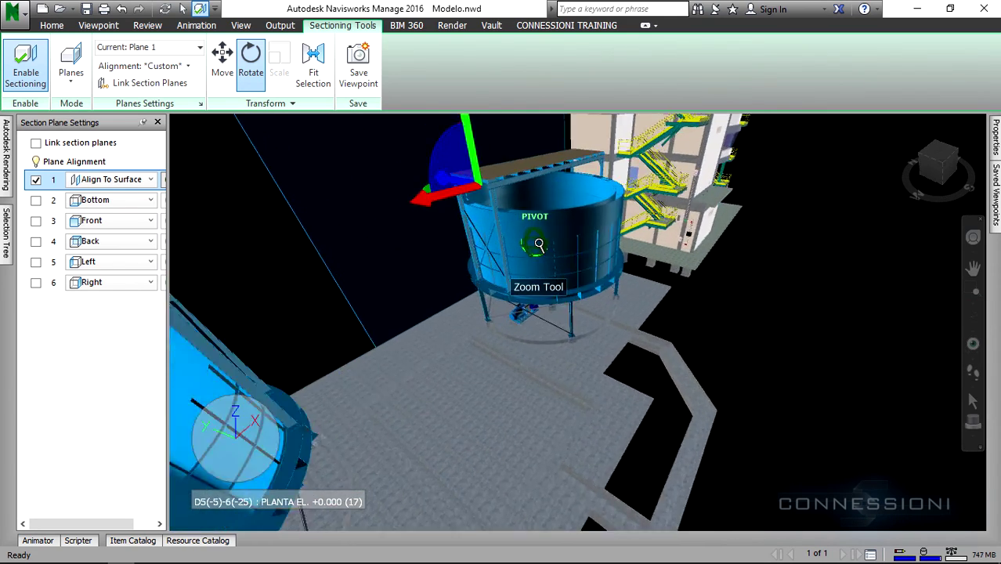
pyautogui.scroll(3, 538, 244)
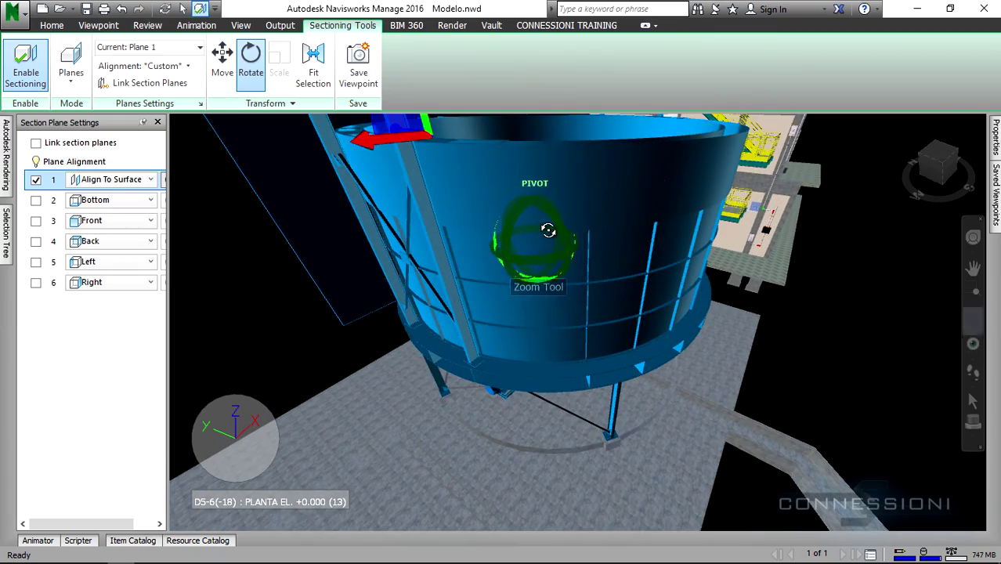
pyautogui.moveTo(538, 244); pyautogui.dragTo(551, 259, button='middle')
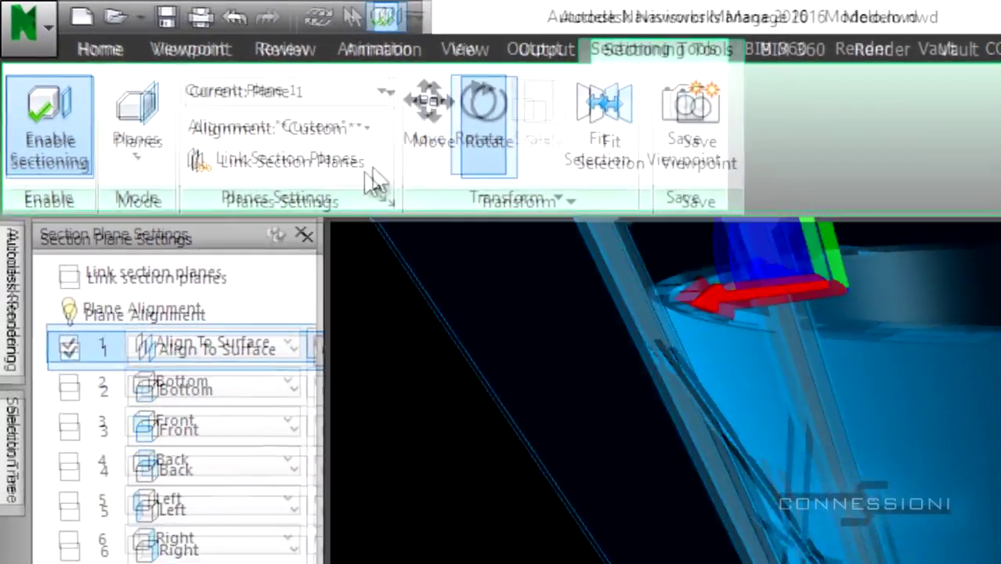
pyautogui.click(187, 66)
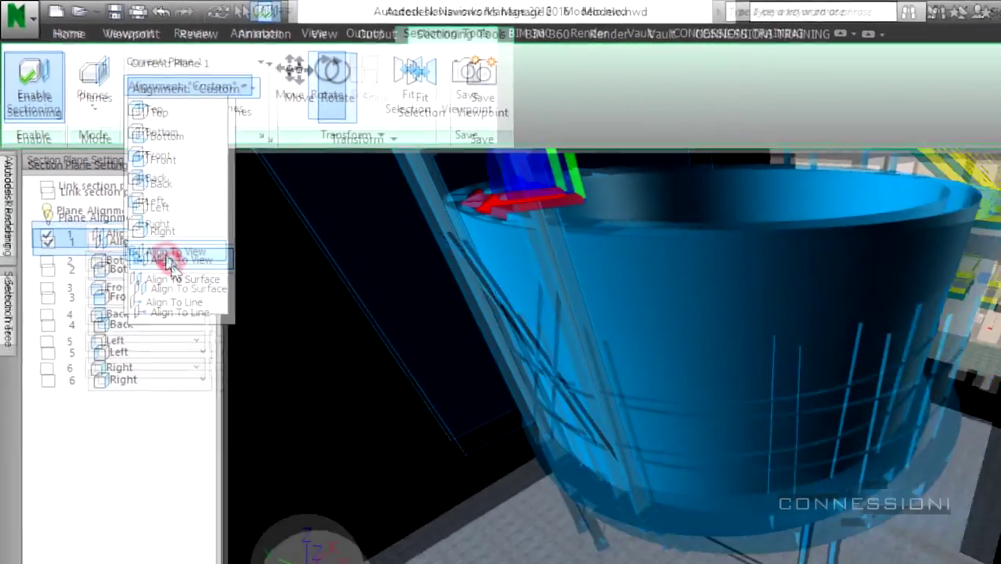
pyautogui.click(292, 444)
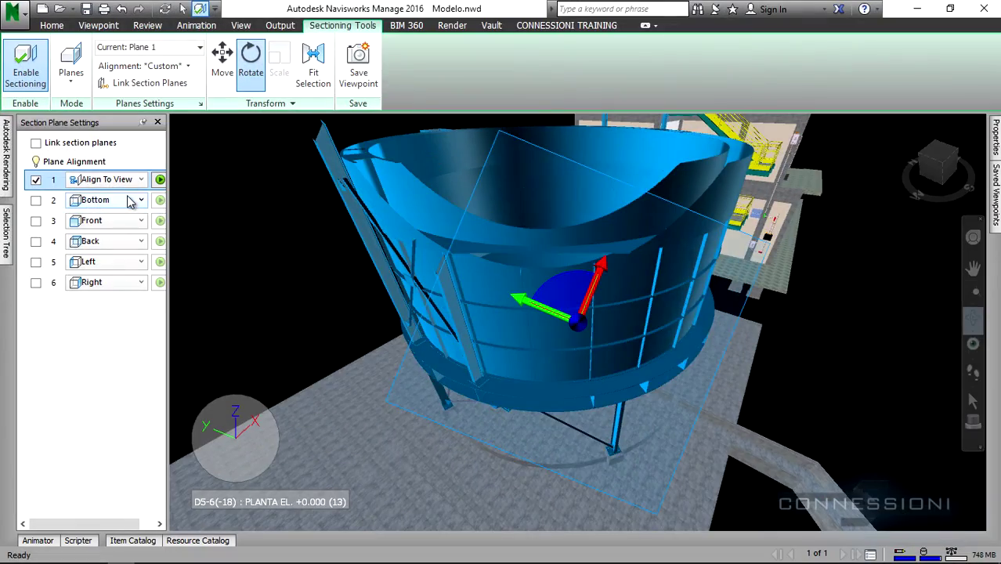
# Step: Inspect the view-aligned section plane and its slanted cut through the tank from the side and from farther away
pyautogui.moveTo(497, 255); pyautogui.dragTo(528, 253, button='middle')
pyautogui.scroll(-3, 527, 256)
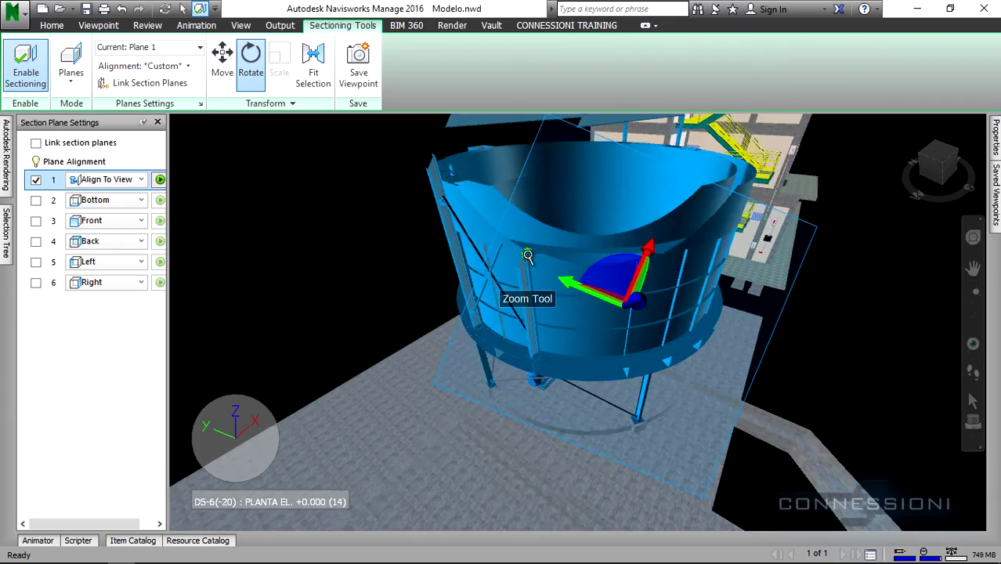
pyautogui.moveTo(492, 287); pyautogui.dragTo(619, 289)
pyautogui.keyDown('shift'); pyautogui.moveTo(624, 289); pyautogui.dragTo(858, 291, button='middle'); pyautogui.keyUp('shift')
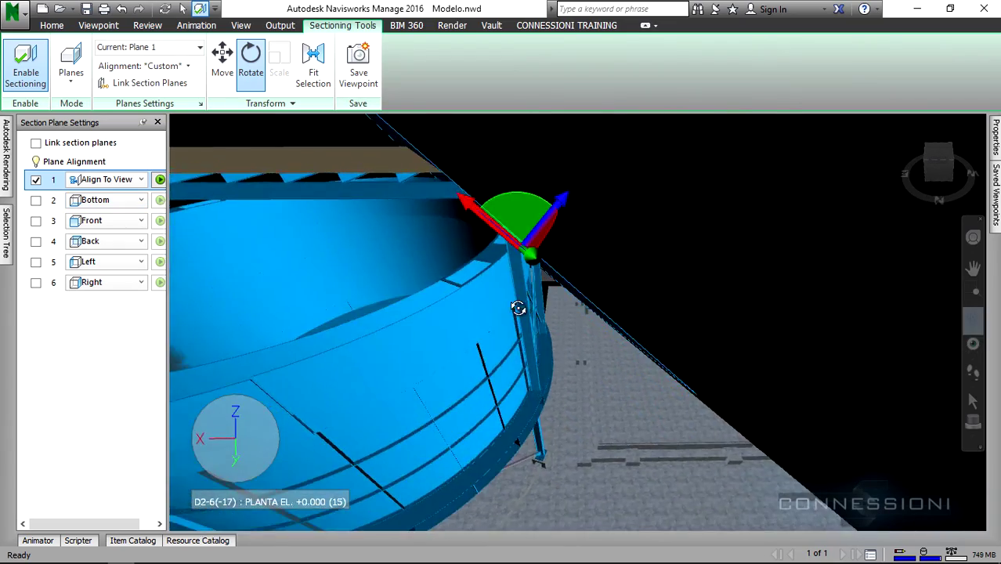
pyautogui.scroll(-3, 519, 309)
pyautogui.scroll(-2, 523, 309)
pyautogui.keyDown('shift'); pyautogui.moveTo(540, 323); pyautogui.dragTo(491, 334, button='middle'); pyautogui.keyUp('shift')
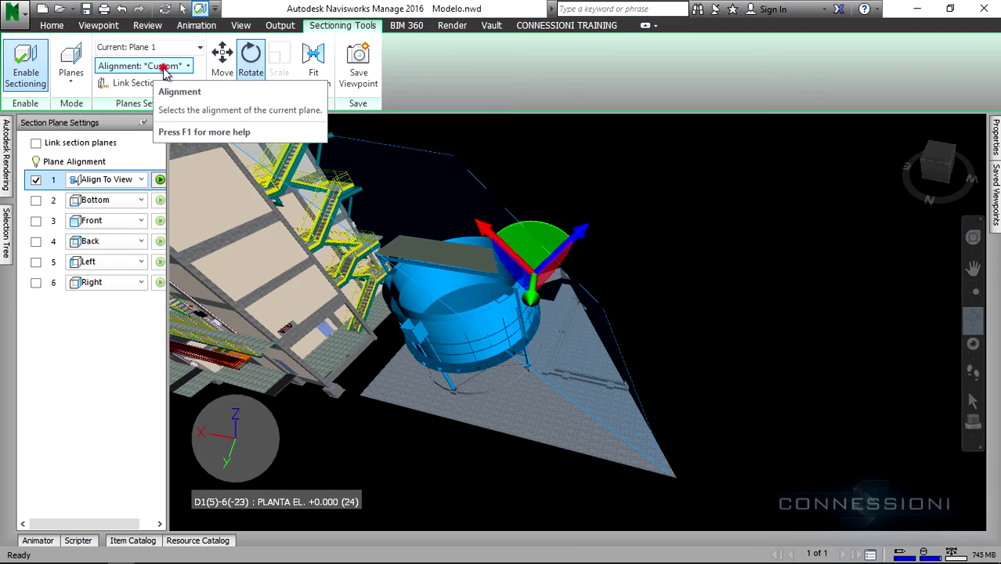
# Step: Check the section plane alignment options, including Align To Line, and the render style option for displaying line geometry
pyautogui.click(168, 67)
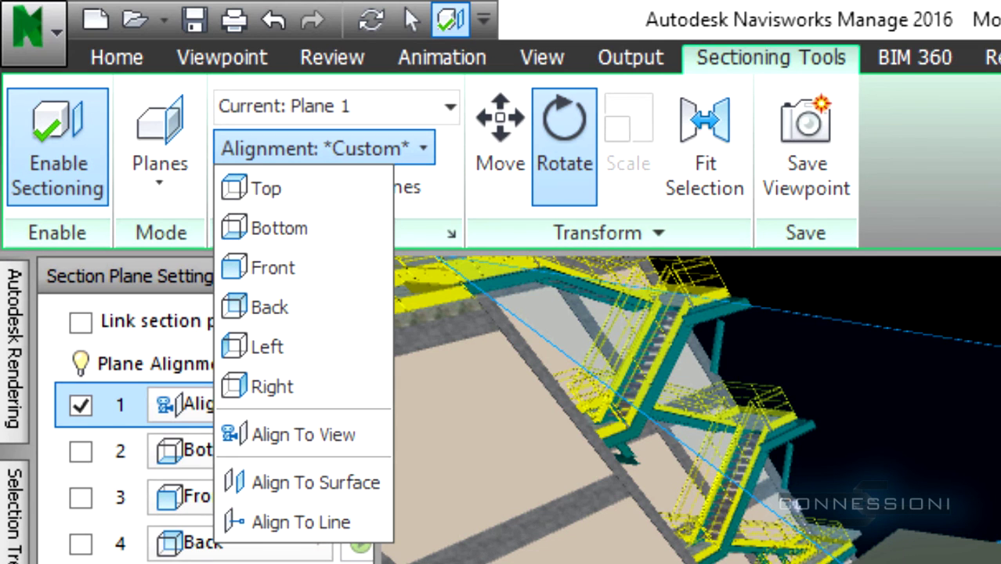
pyautogui.press('Escape')
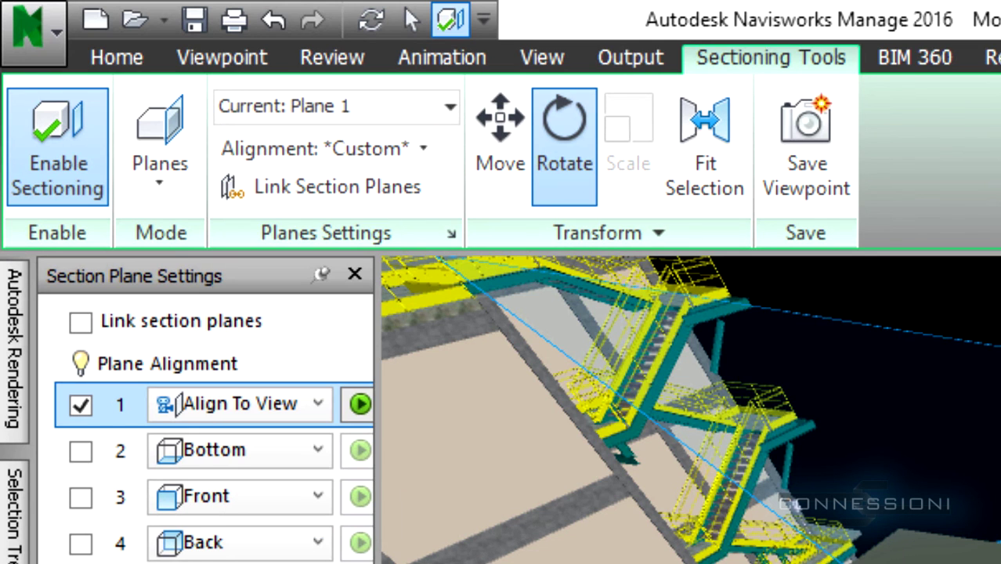
pyautogui.click(95, 60)
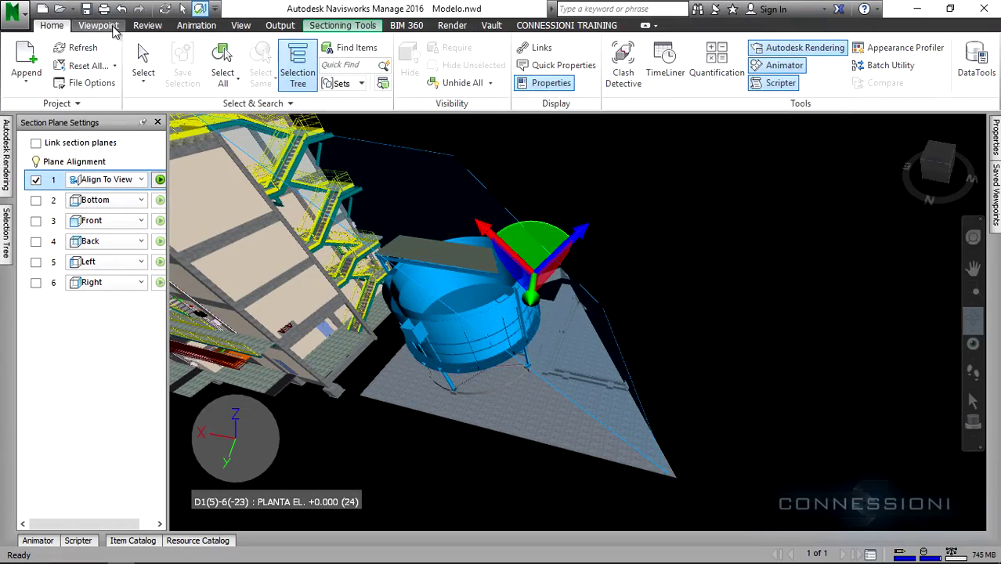
pyautogui.click(222, 55)
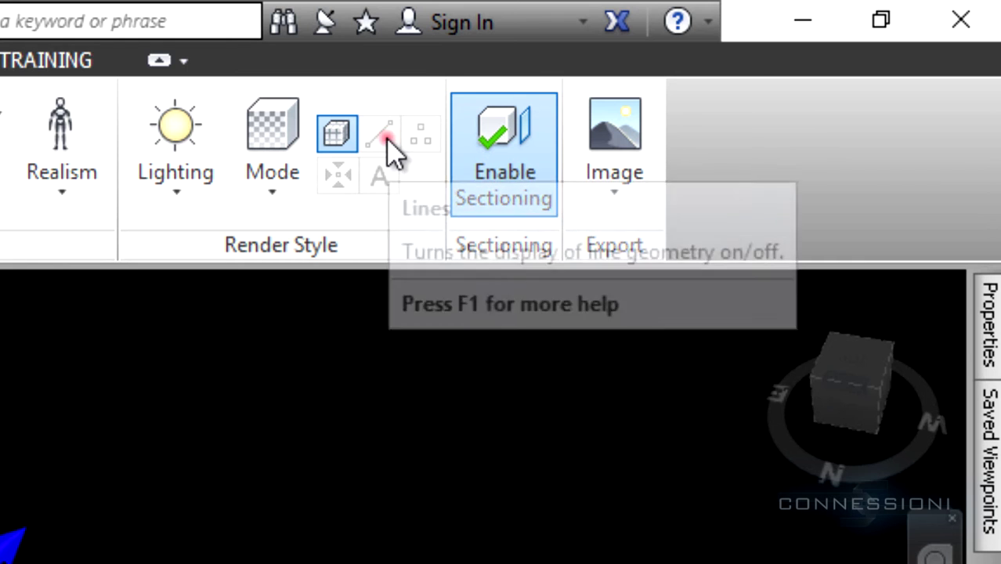
pyautogui.click(385, 137)
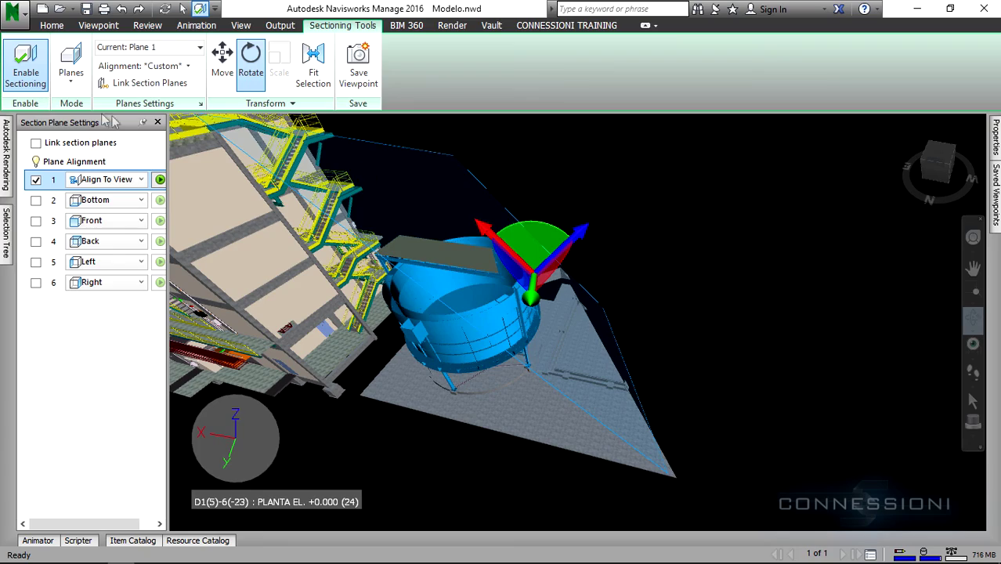
# Step: Change the sectioning mode from Planes to Box for the tank model
pyautogui.click(72, 86)
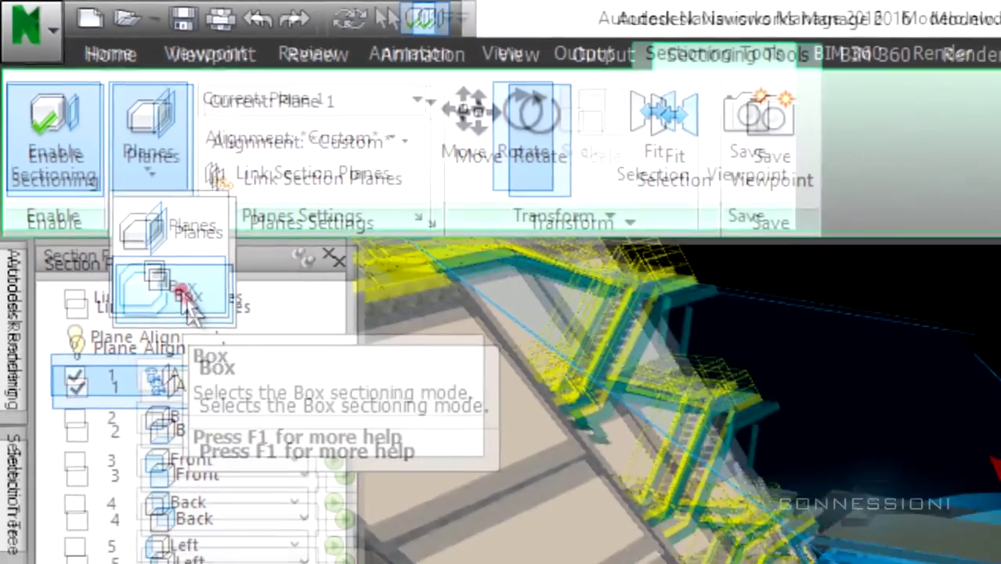
pyautogui.click(265, 427)
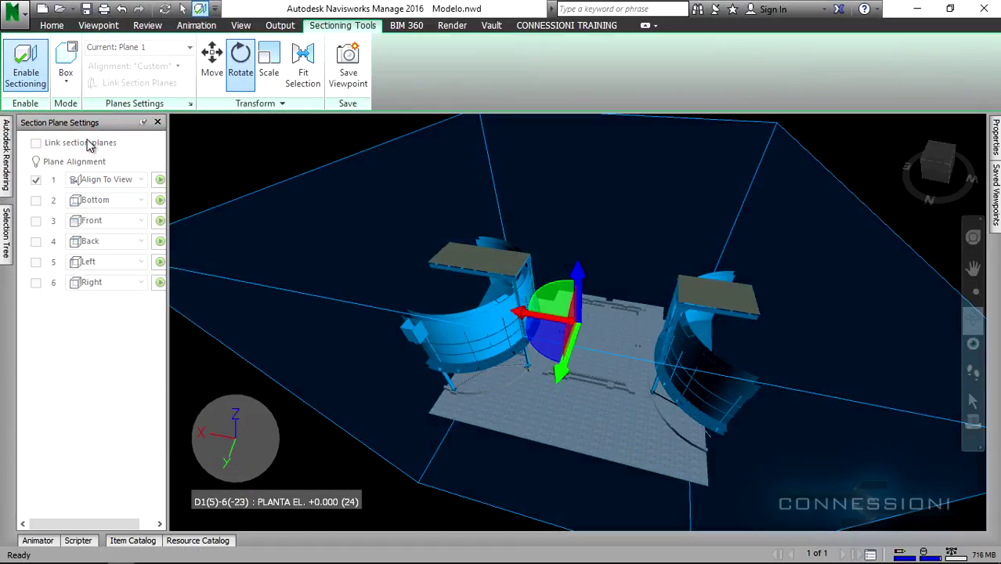
pyautogui.scroll(-5, 670, 337)
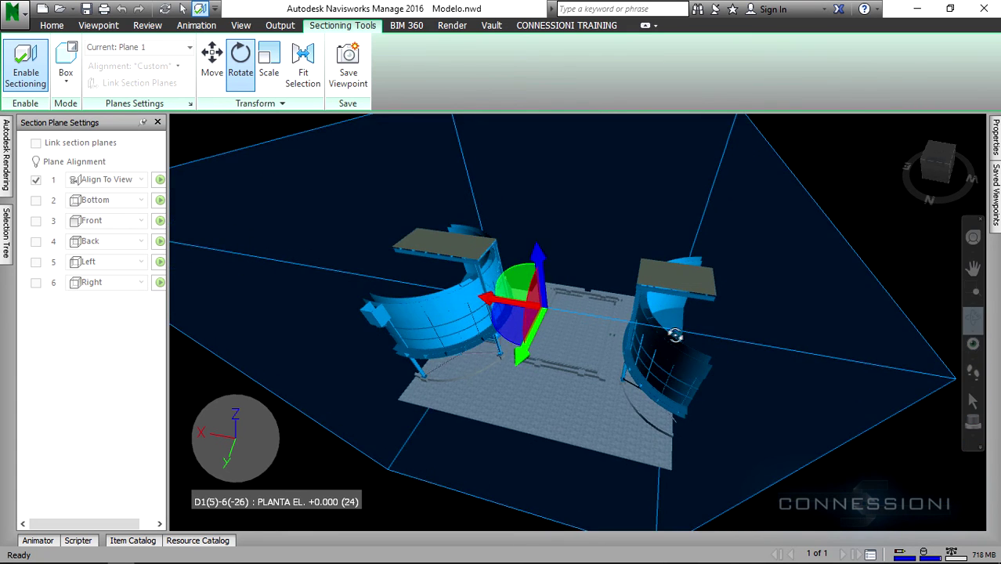
# Step: Show the move gizmo on the section box and view the box around the two tanks from an angle
pyautogui.moveTo(666, 337)
pyautogui.mouseDown()
pyautogui.moveTo(662, 349)
pyautogui.moveTo(596, 333)
pyautogui.mouseUp()
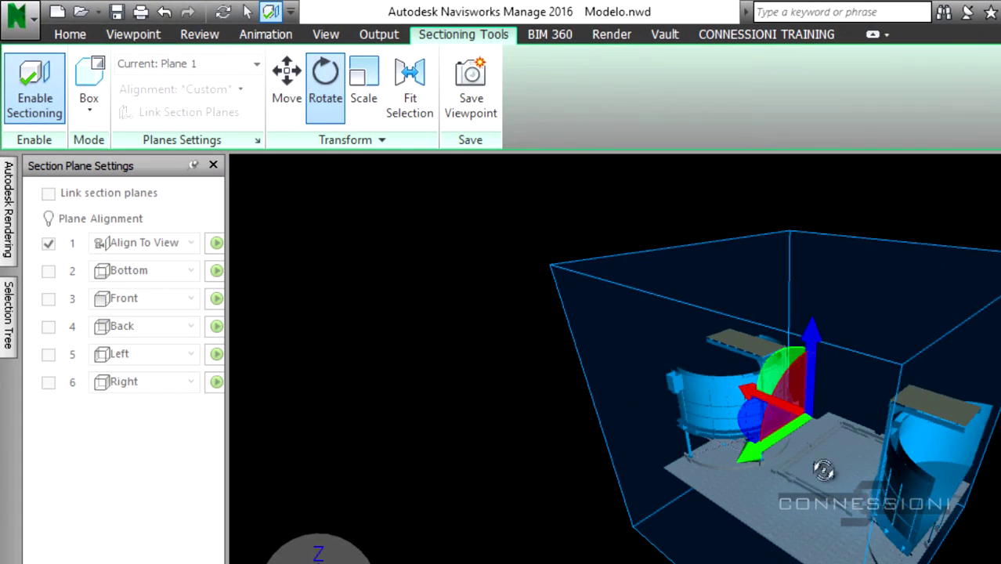
pyautogui.moveTo(805, 482); pyautogui.dragTo(848, 475)
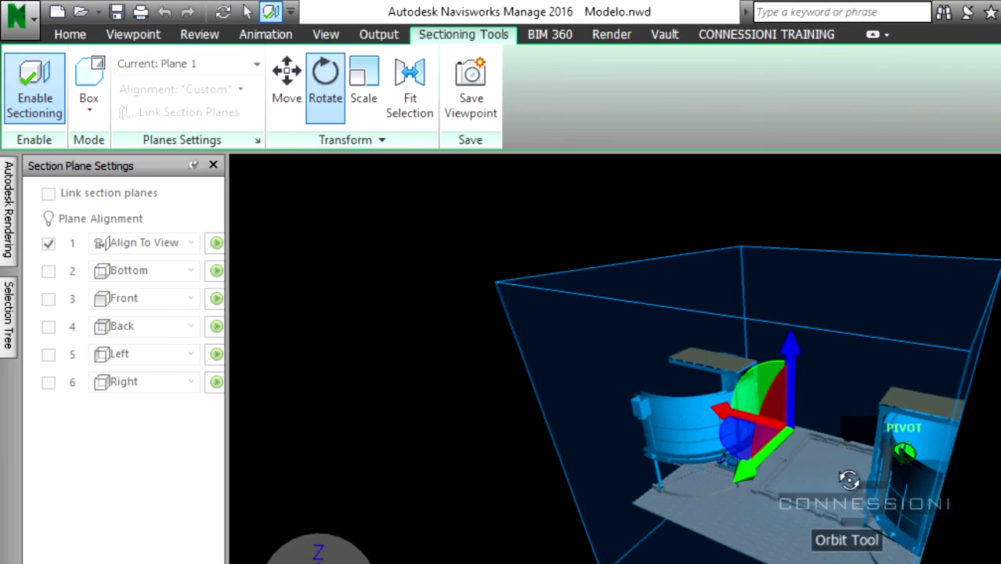
pyautogui.click(283, 105)
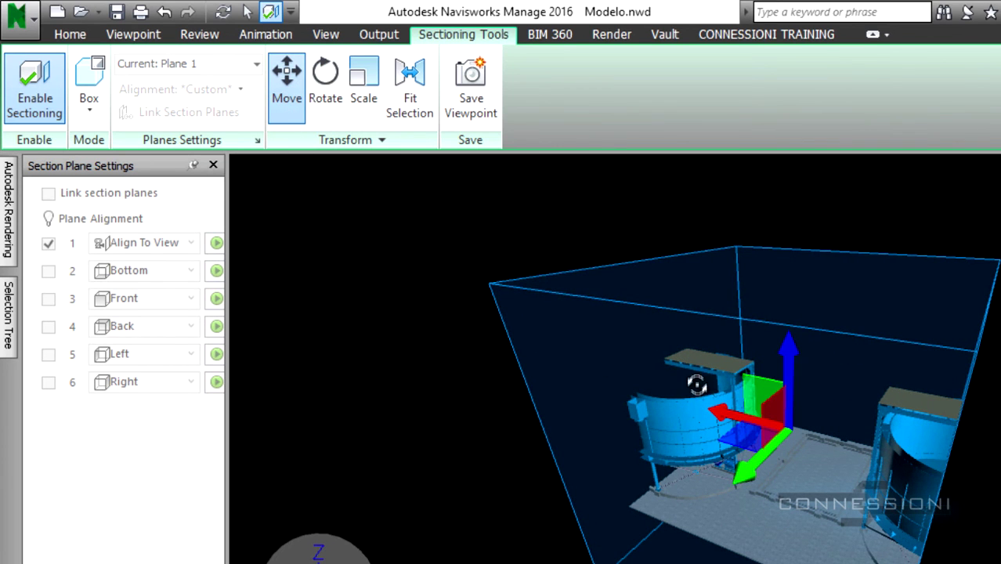
pyautogui.moveTo(714, 409); pyautogui.dragTo(734, 385)
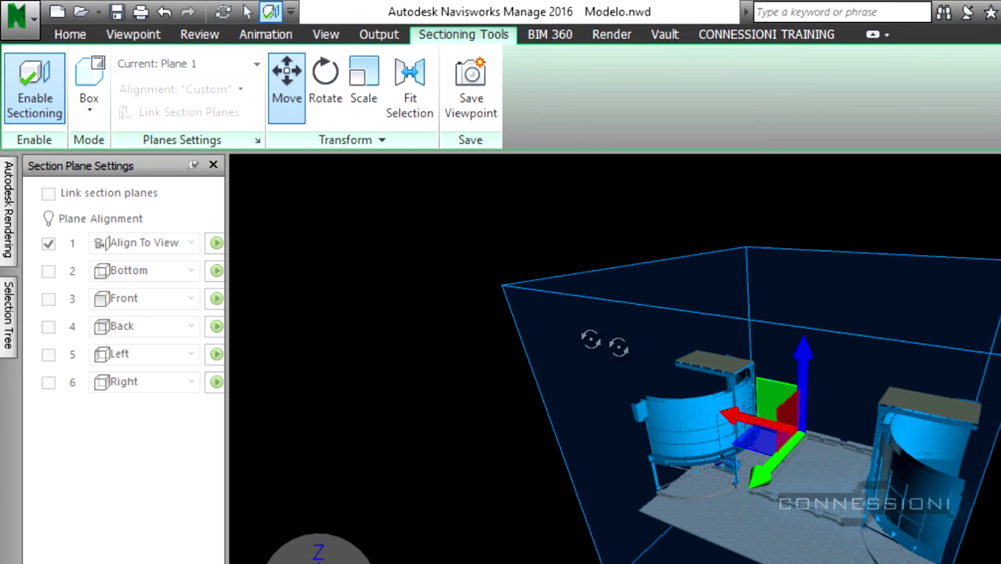
# Step: Scale the section box along its Y axis to a narrow strip that cuts through the tanks
pyautogui.click(364, 87)
pyautogui.moveTo(787, 458); pyautogui.dragTo(667, 447, button='middle')
pyautogui.scroll(-2, 777, 486)
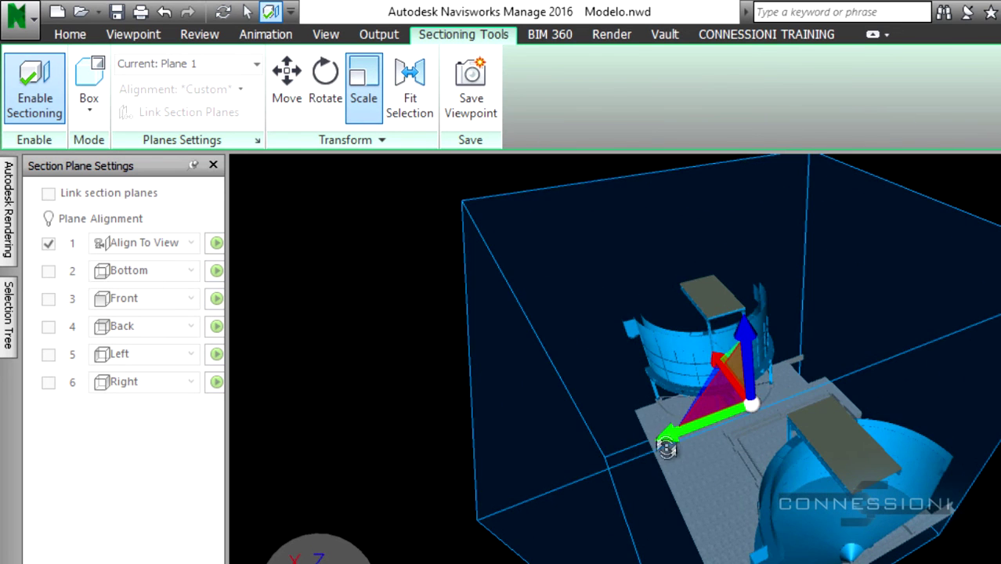
pyautogui.moveTo(667, 438); pyautogui.dragTo(484, 448)
pyautogui.keyDown('shift'); pyautogui.moveTo(502, 446); pyautogui.dragTo(729, 476, button='middle'); pyautogui.keyUp('shift')
pyautogui.scroll(2, 660, 427)
pyautogui.scroll(2, 660, 427)
pyautogui.scroll(2, 728, 476)
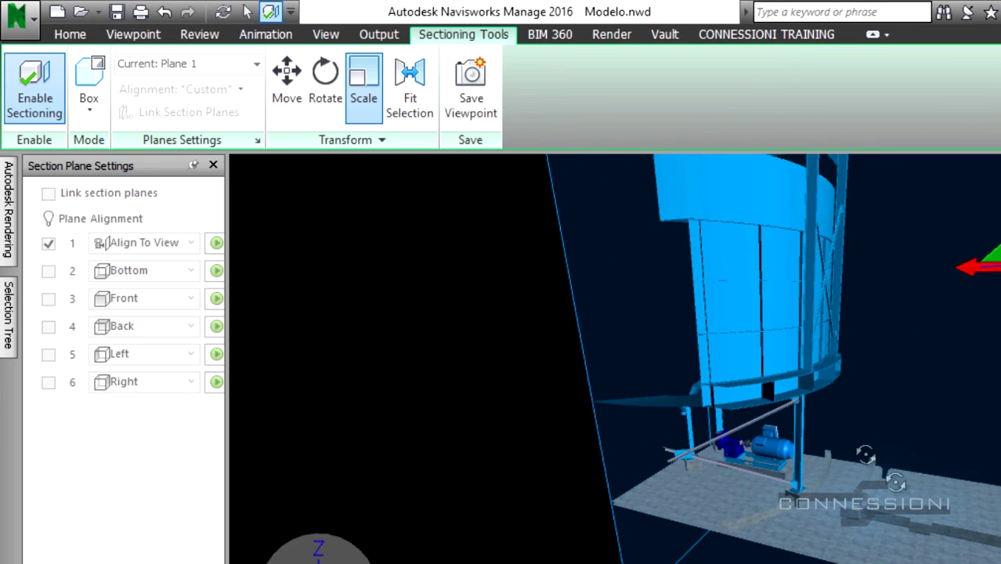
# Step: Move the section box within its X-Z plane so that it centers on the pump motor beneath the tank
pyautogui.click(287, 78)
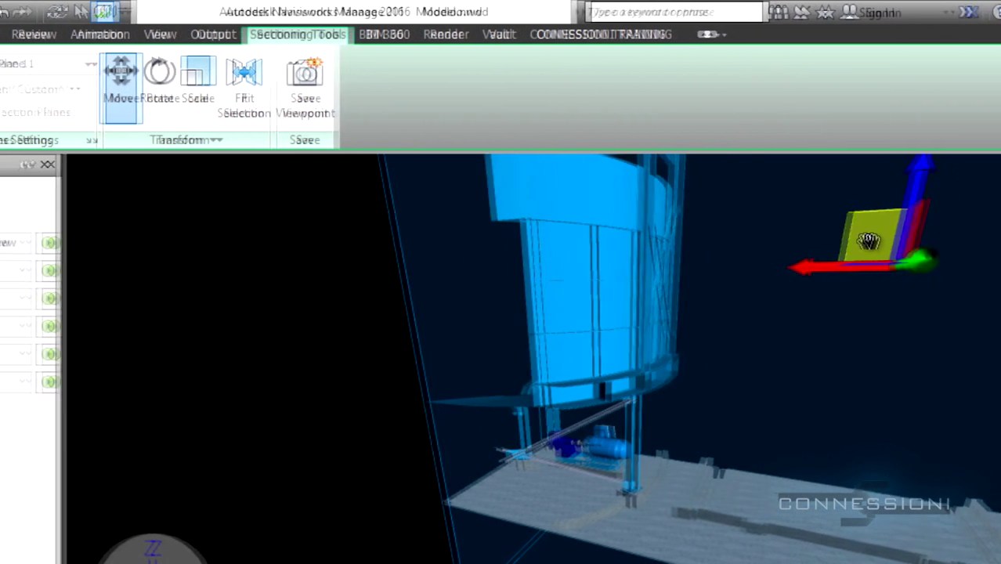
pyautogui.moveTo(714, 302); pyautogui.dragTo(526, 437)
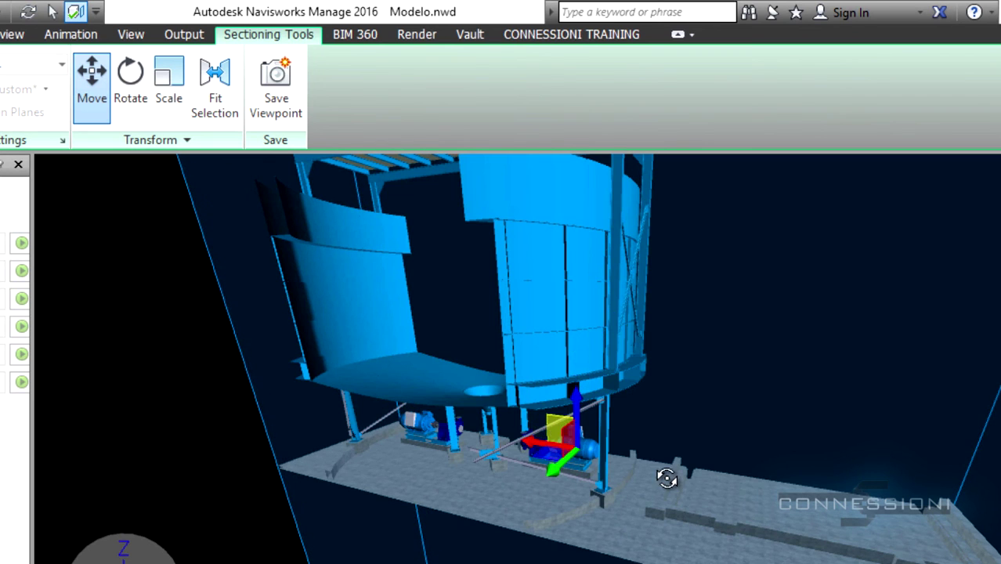
pyautogui.moveTo(707, 498); pyautogui.dragTo(477, 466)
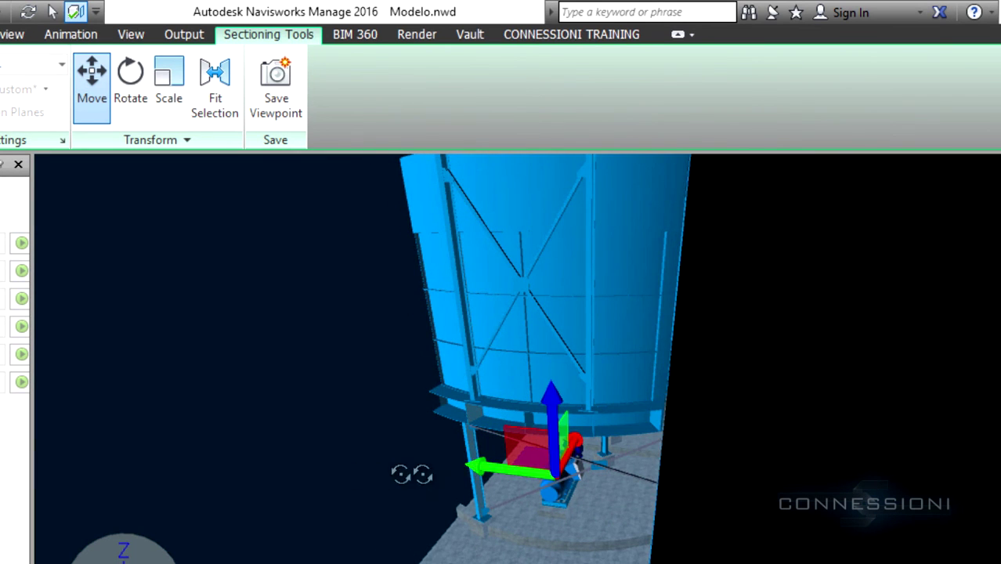
pyautogui.moveTo(411, 474); pyautogui.dragTo(699, 475)
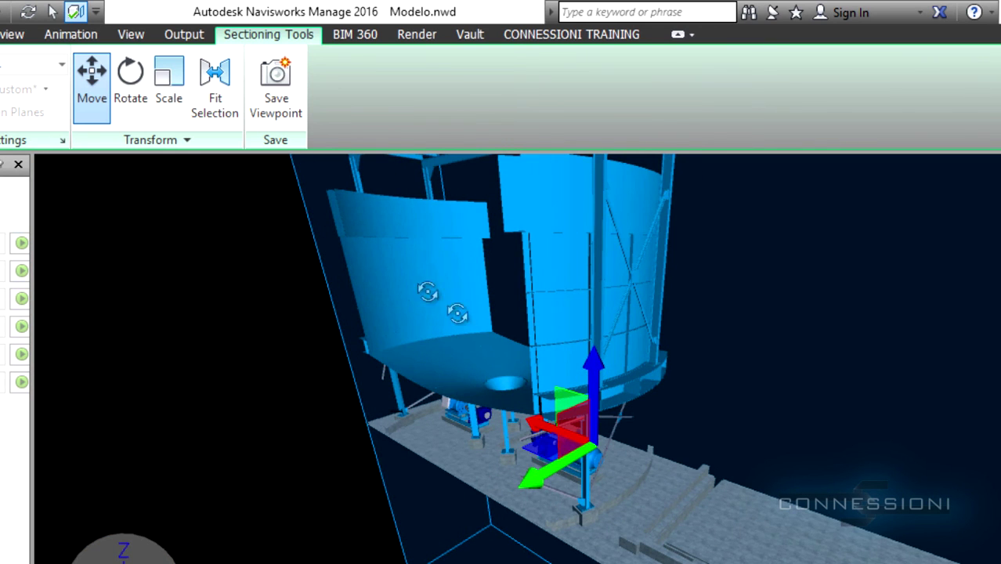
# Step: Scale the section box down along the X, Z and Y axes to enclose only the pump motor and its surroundings
pyautogui.click(160, 78)
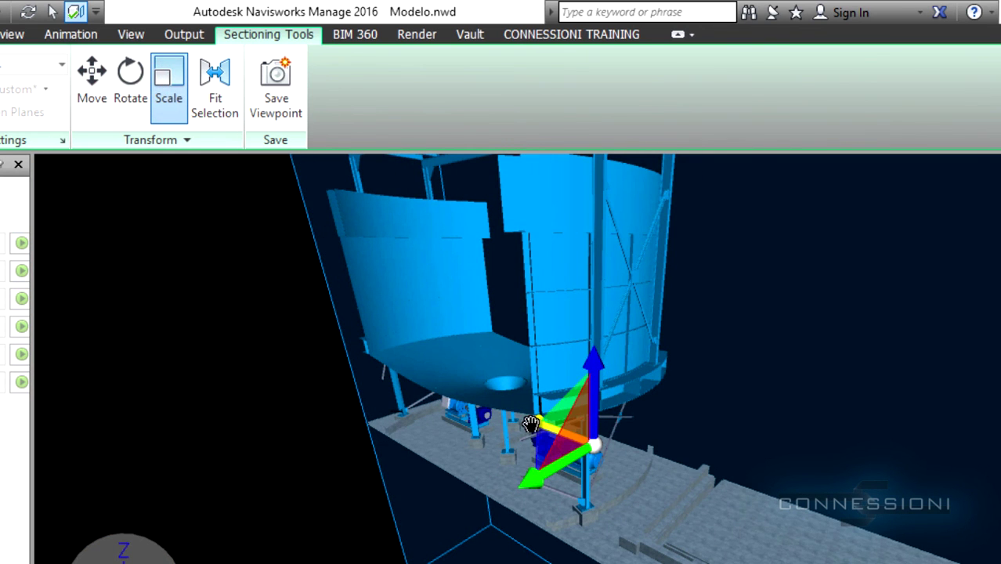
pyautogui.moveTo(531, 423); pyautogui.dragTo(217, 325)
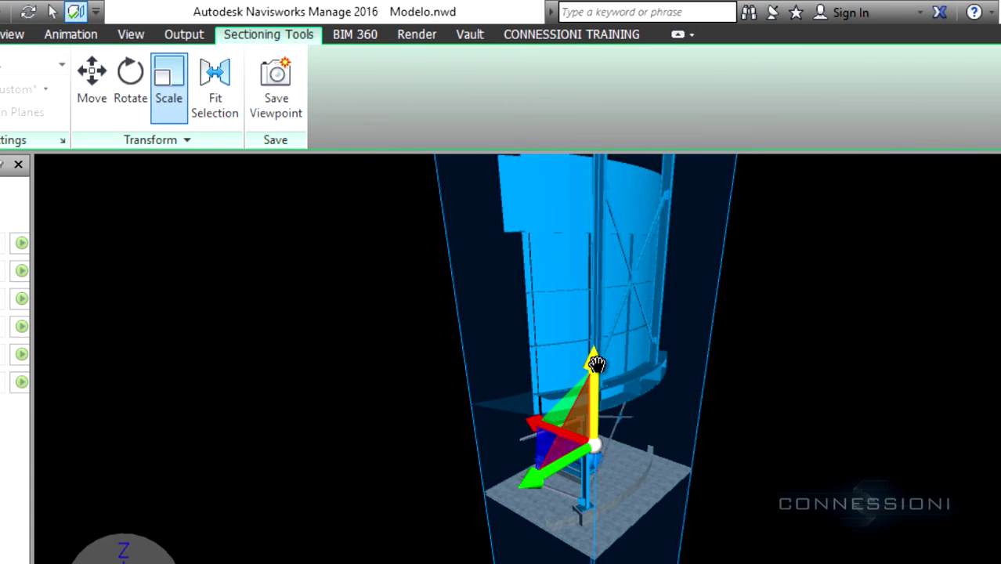
pyautogui.moveTo(598, 317); pyautogui.dragTo(597, 411)
pyautogui.scroll(5, 572, 448)
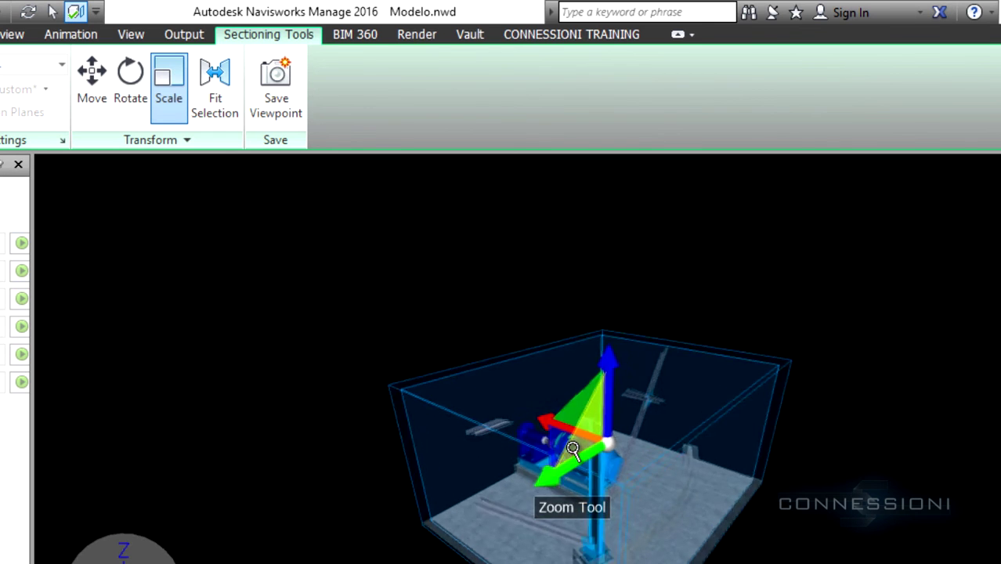
pyautogui.keyDown('shift'); pyautogui.moveTo(698, 528); pyautogui.dragTo(828, 535, button='middle'); pyautogui.keyUp('shift')
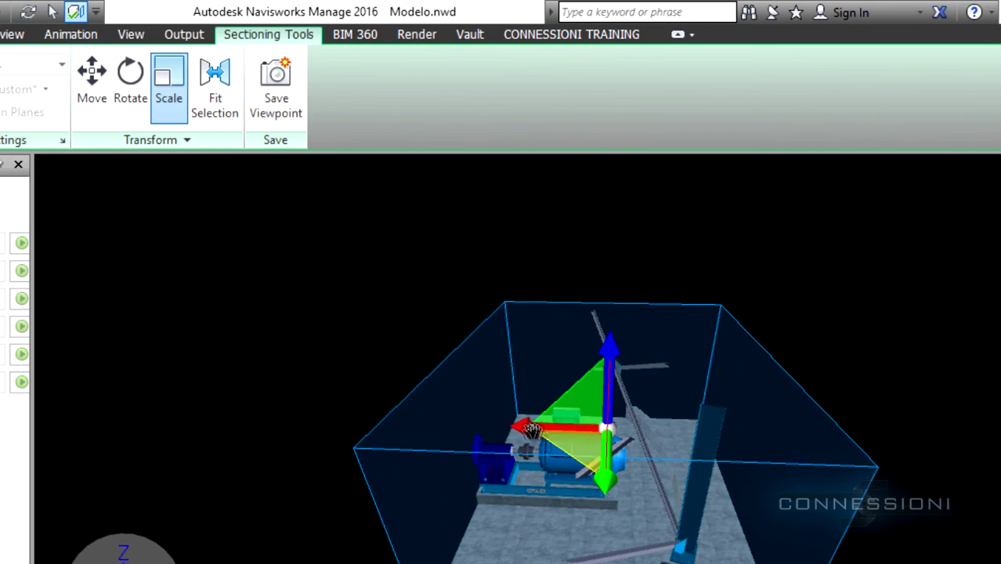
pyautogui.moveTo(601, 481); pyautogui.dragTo(598, 563)
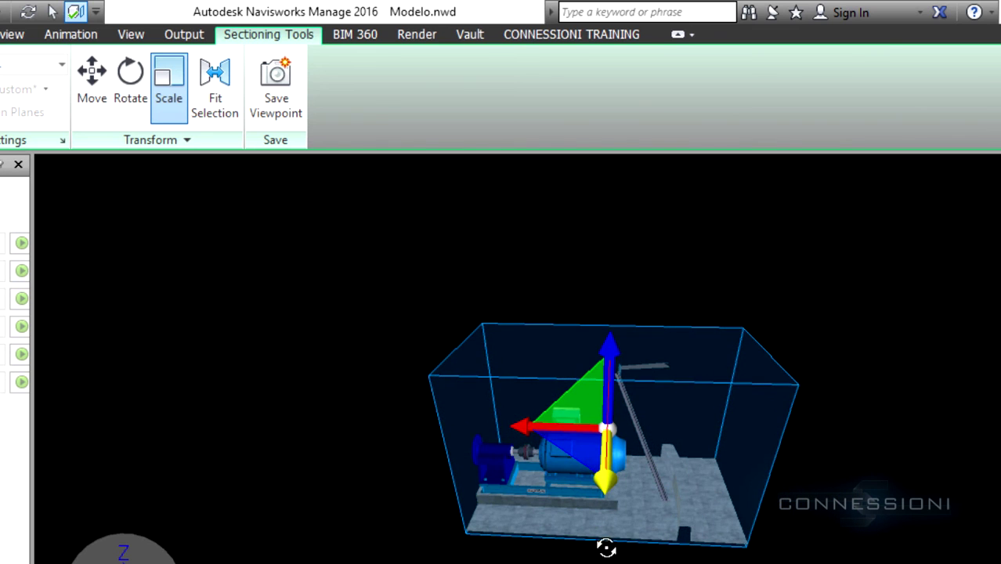
pyautogui.scroll(3, 617, 486)
pyautogui.keyDown('shift'); pyautogui.moveTo(618, 486); pyautogui.dragTo(986, 490, button='middle'); pyautogui.keyUp('shift')
pyautogui.scroll(2, 602, 458)
pyautogui.scroll(1, 602, 458)
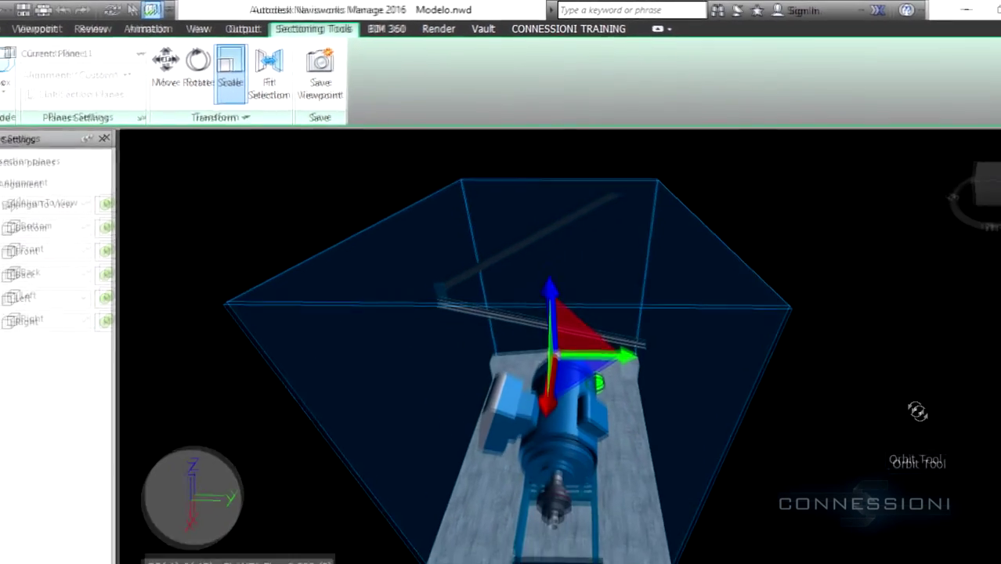
pyautogui.keyDown('shift'); pyautogui.moveTo(917, 411); pyautogui.dragTo(531, 400, button='middle'); pyautogui.keyUp('shift')
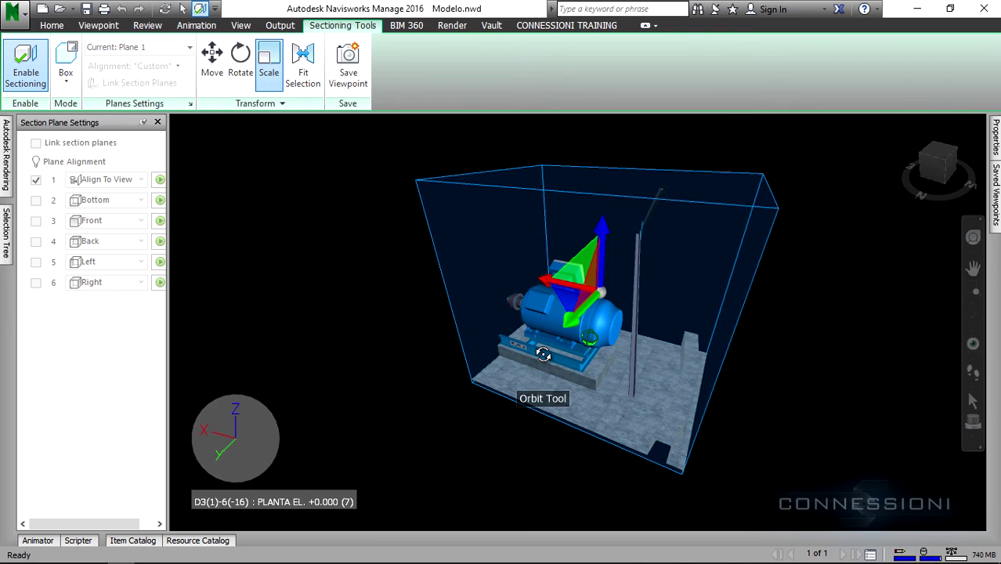
pyautogui.keyDown('shift'); pyautogui.moveTo(551, 368); pyautogui.dragTo(537, 348, button='middle'); pyautogui.keyUp('shift')
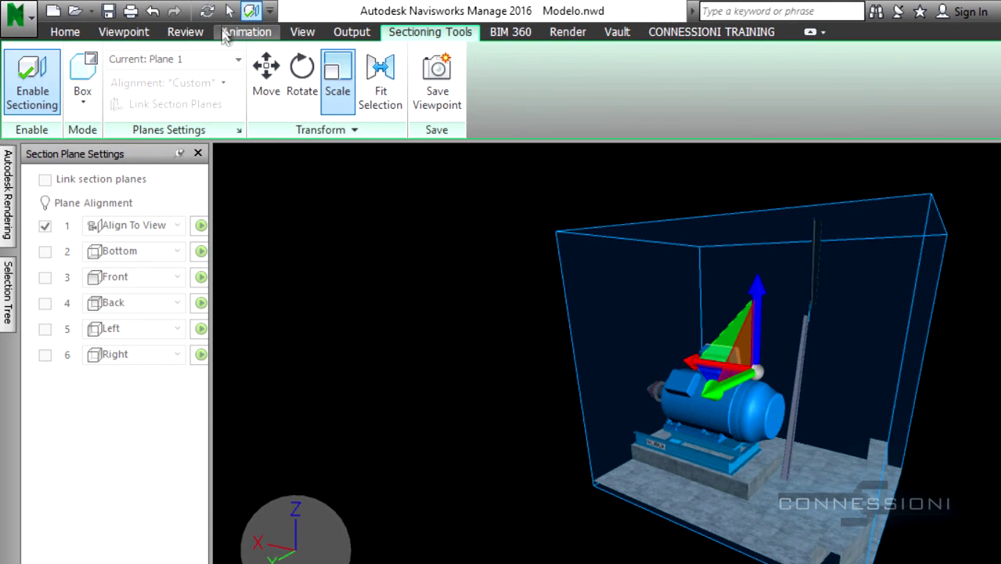
# Step: Select the pump motor together with its base frame and coupling inside the section box
pyautogui.click(228, 12)
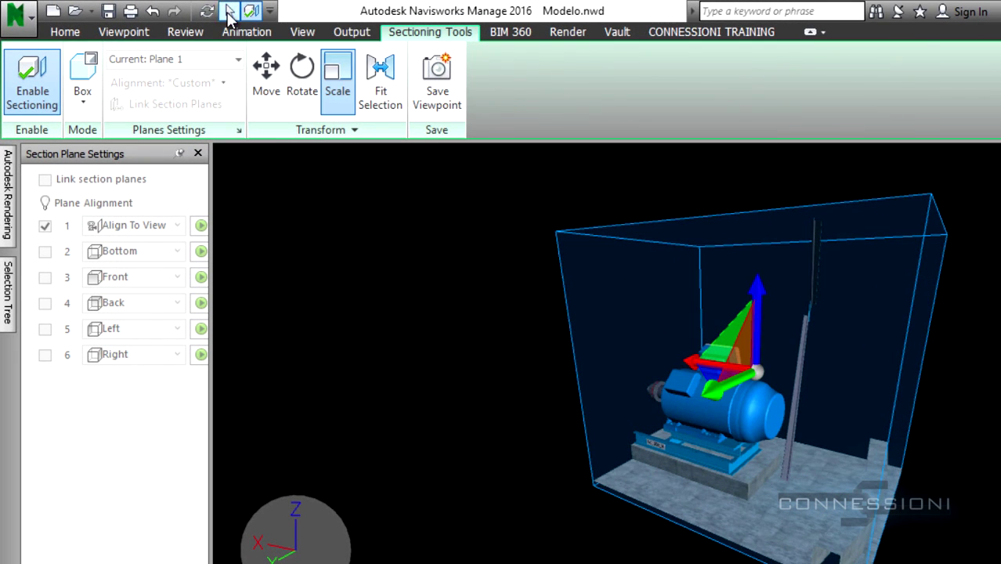
pyautogui.click(761, 421)
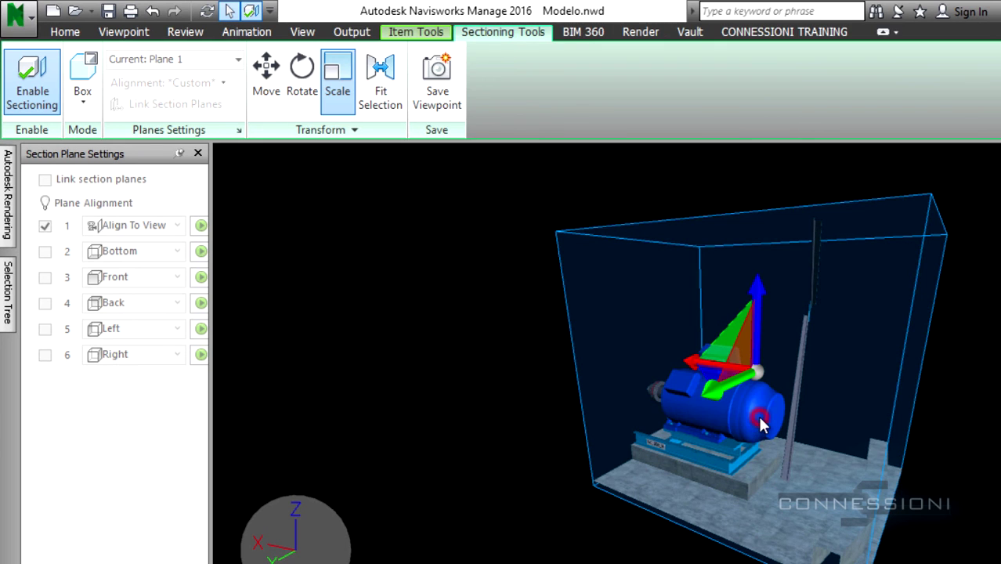
pyautogui.click(711, 462)
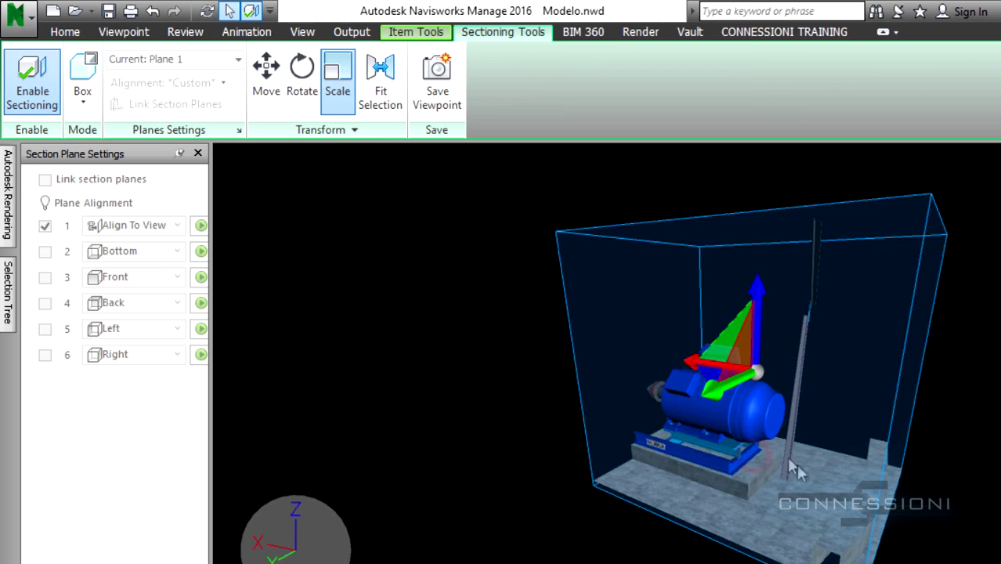
pyautogui.keyDown('shift'); pyautogui.moveTo(791, 469); pyautogui.dragTo(509, 489, button='middle'); pyautogui.keyUp('shift')
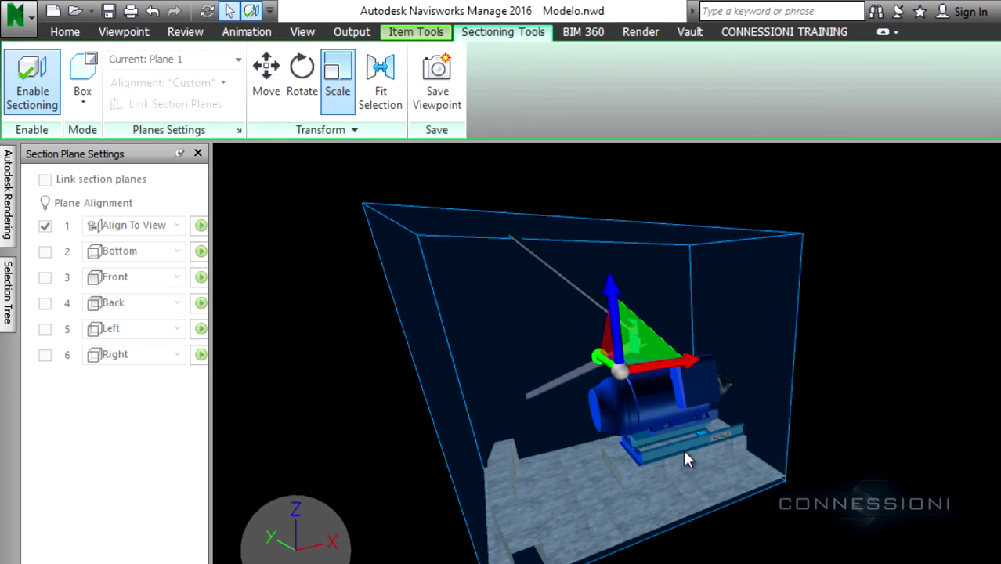
pyautogui.scroll(3, 698, 403)
pyautogui.keyDown('shift'); pyautogui.moveTo(699, 402); pyautogui.dragTo(579, 423, button='middle'); pyautogui.keyUp('shift')
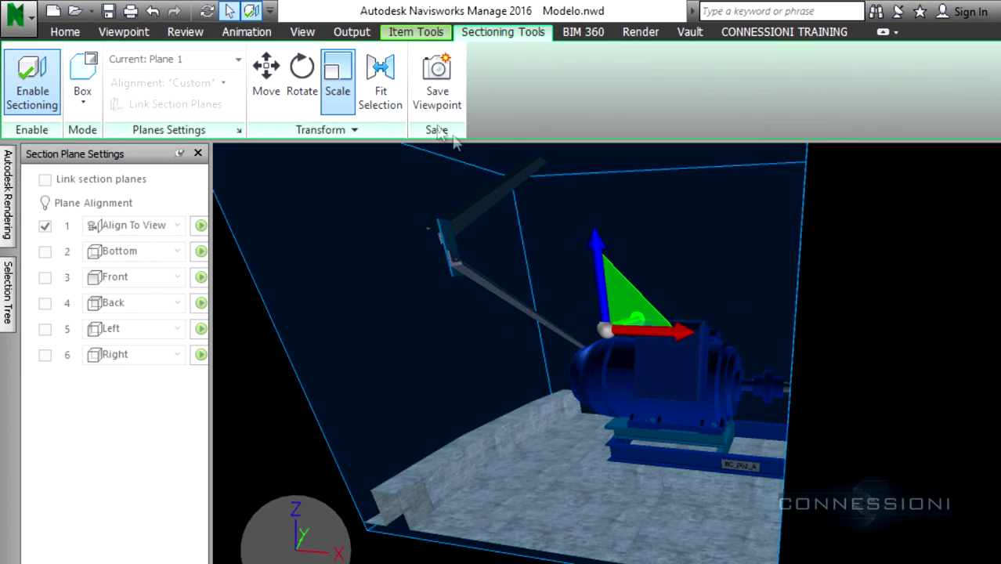
# Step: Fit the section box to the selected pump assembly with Fit Selection
pyautogui.click(394, 113)
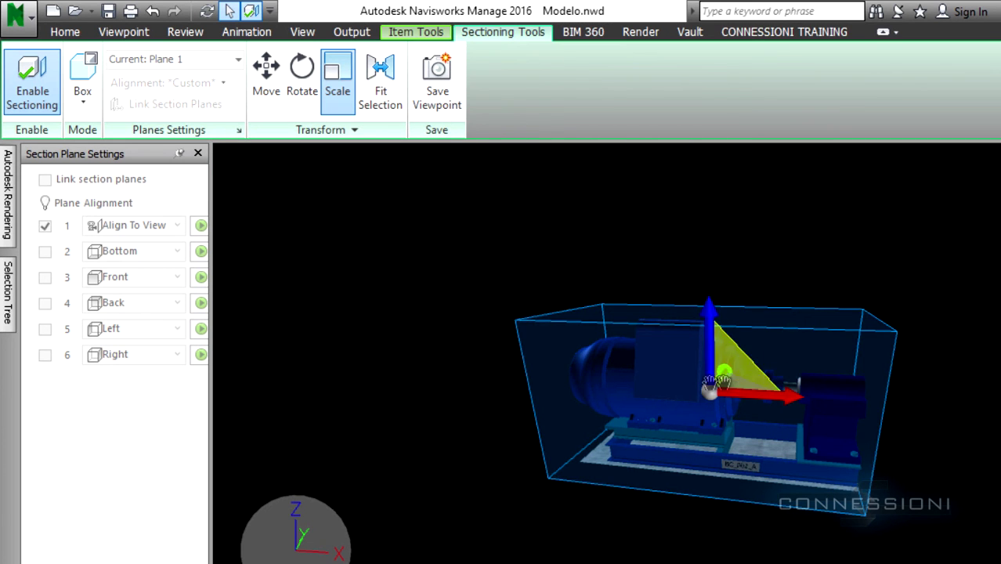
pyautogui.scroll(1, 664, 404)
pyautogui.keyDown('shift'); pyautogui.moveTo(664, 404); pyautogui.dragTo(683, 344, button='middle'); pyautogui.keyUp('shift')
pyautogui.scroll(-2, 673, 380)
pyautogui.scroll(-1, 674, 381)
pyautogui.keyDown('shift'); pyautogui.moveTo(673, 380); pyautogui.dragTo(565, 322, button='middle'); pyautogui.keyUp('shift')
pyautogui.keyDown('shift'); pyautogui.moveTo(565, 322); pyautogui.dragTo(621, 354, button='middle'); pyautogui.keyUp('shift')
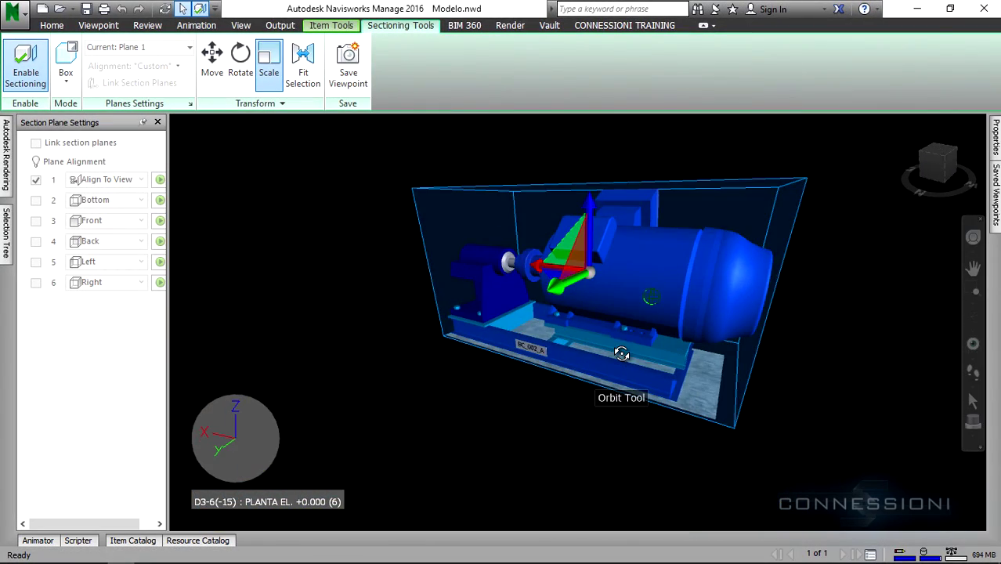
pyautogui.moveTo(645, 275); pyautogui.dragTo(637, 347, button='middle')
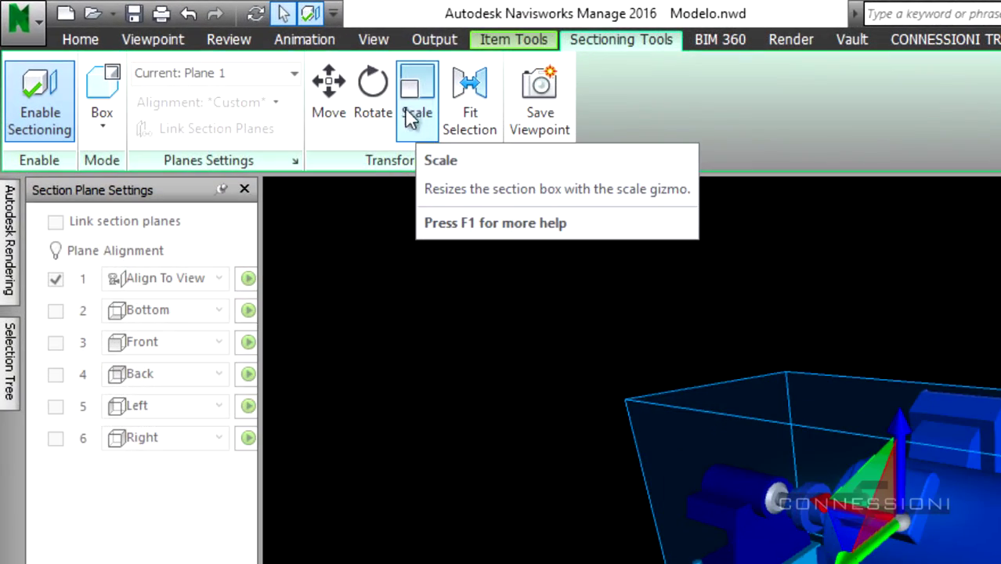
# Step: Hide the section box's scale gizmo and clear the pump assembly selection
pyautogui.click(406, 111)
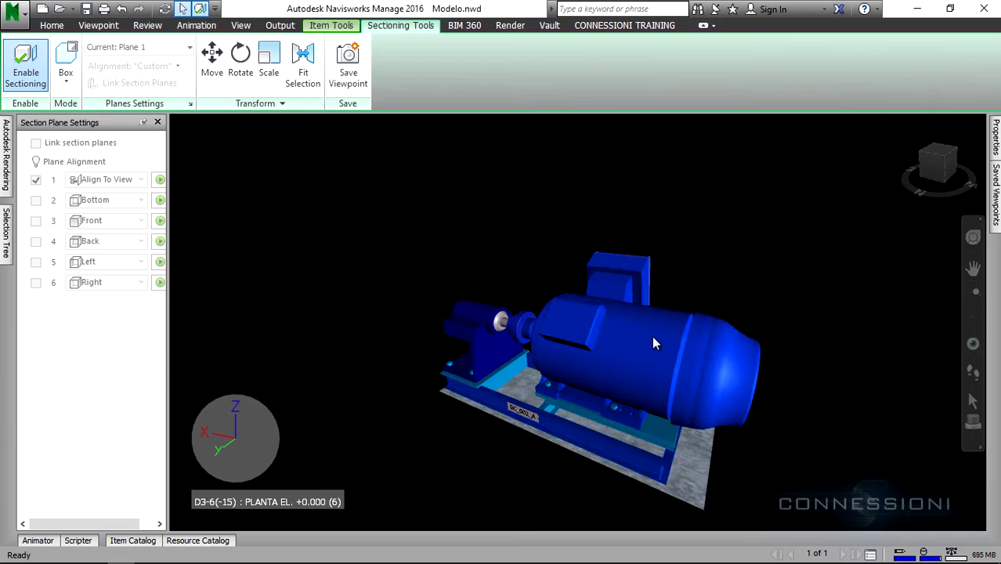
pyautogui.moveTo(653, 335); pyautogui.dragTo(437, 342, button='middle')
pyautogui.press('Escape')
pyautogui.scroll(1, 630, 315)
pyautogui.moveTo(646, 368); pyautogui.dragTo(532, 338, button='middle')
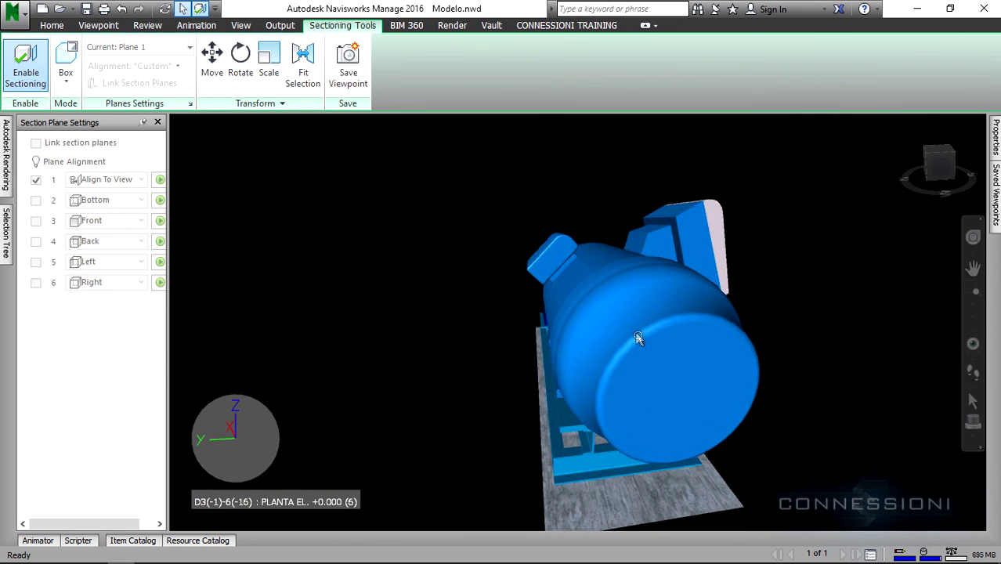
# Step: Examine the boxed pump motor from its end and side, including its interior, without the gizmo
pyautogui.scroll(-1, 636, 337)
pyautogui.keyDown('shift'); pyautogui.moveTo(635, 337); pyautogui.dragTo(443, 354, button='middle'); pyautogui.keyUp('shift')
pyautogui.moveTo(658, 370); pyautogui.dragTo(408, 328, button='middle')
pyautogui.scroll(-3, 581, 340)
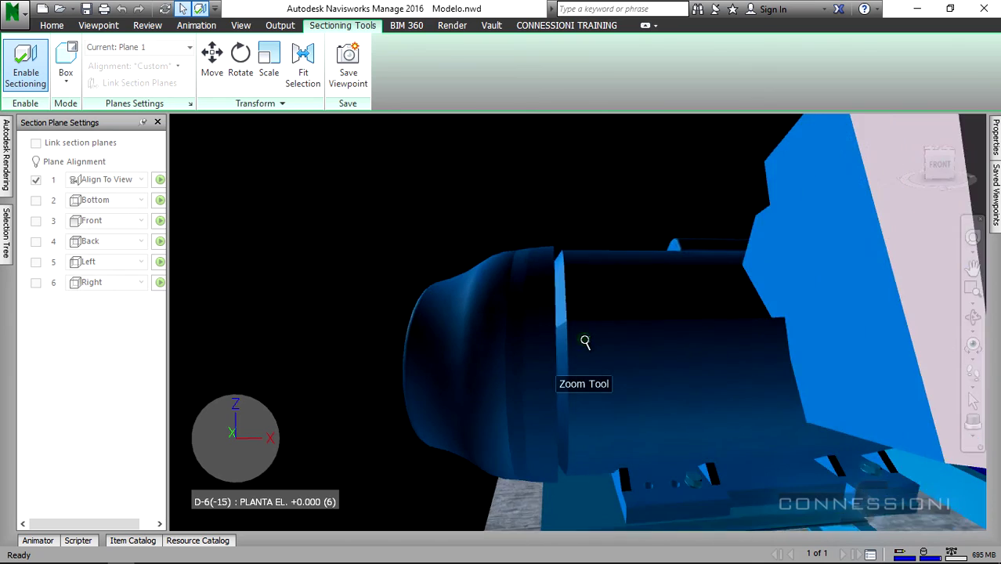
pyautogui.keyDown('shift'); pyautogui.moveTo(547, 357); pyautogui.dragTo(689, 362, button='middle'); pyautogui.keyUp('shift')
pyautogui.moveTo(504, 389)
pyautogui.keyDown('shift'); pyautogui.mouseDown(button='middle')
pyautogui.moveTo(657, 327)
pyautogui.moveTo(623, 331)
pyautogui.mouseUp(button='middle'); pyautogui.keyUp('shift')
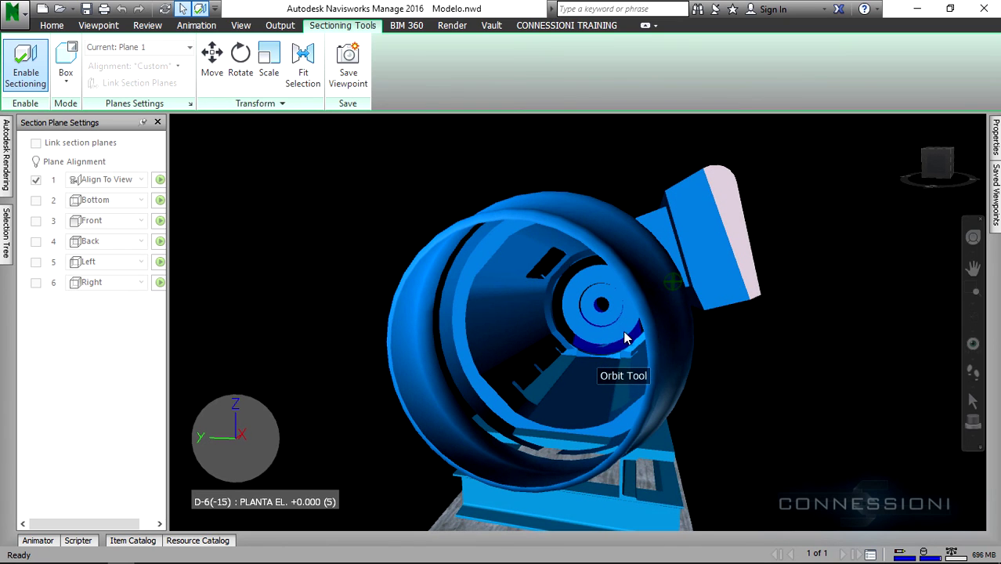
pyautogui.scroll(-3, 617, 334)
pyautogui.scroll(-1, 617, 334)
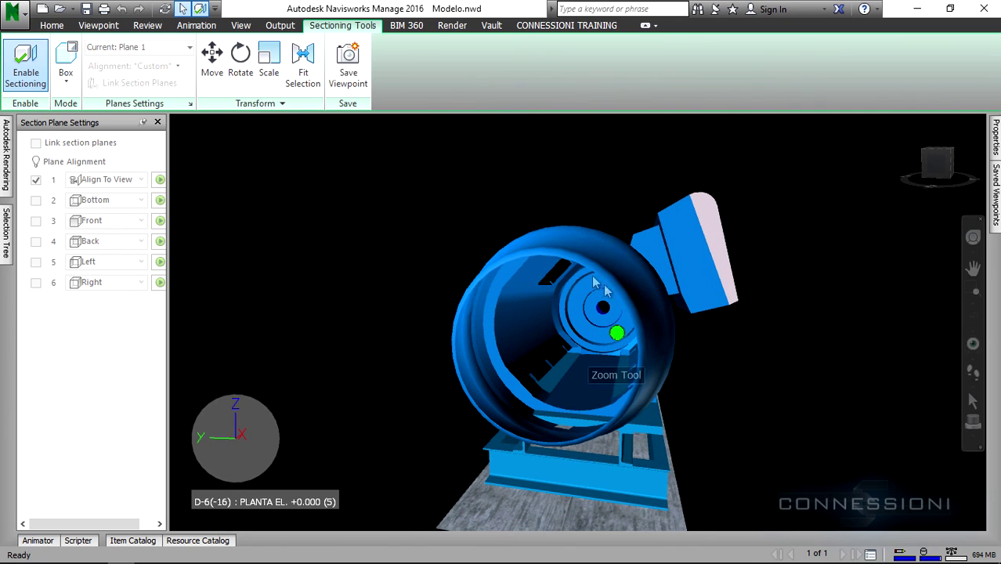
pyautogui.scroll(-2, 607, 360)
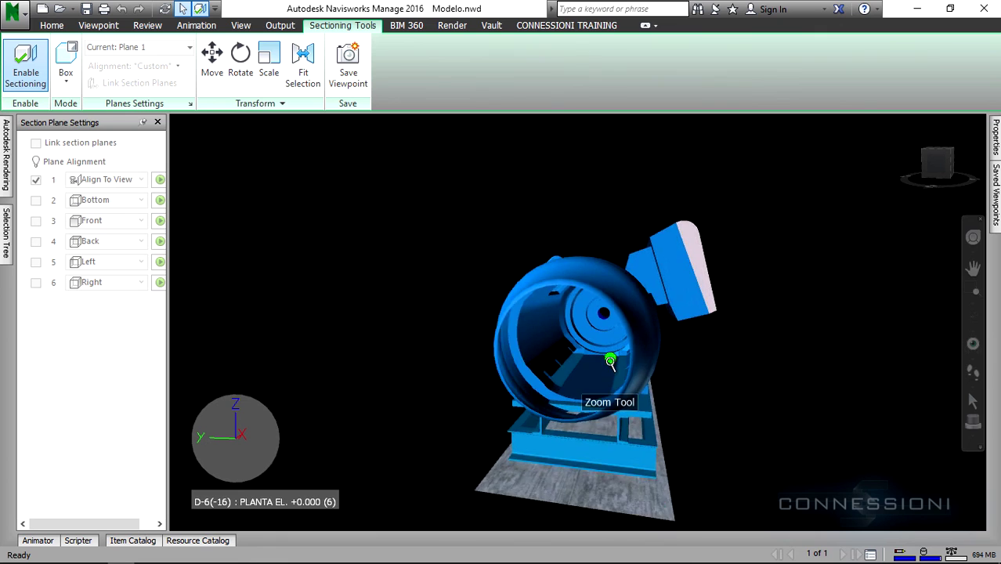
pyautogui.moveTo(604, 354); pyautogui.dragTo(584, 368, button='middle')
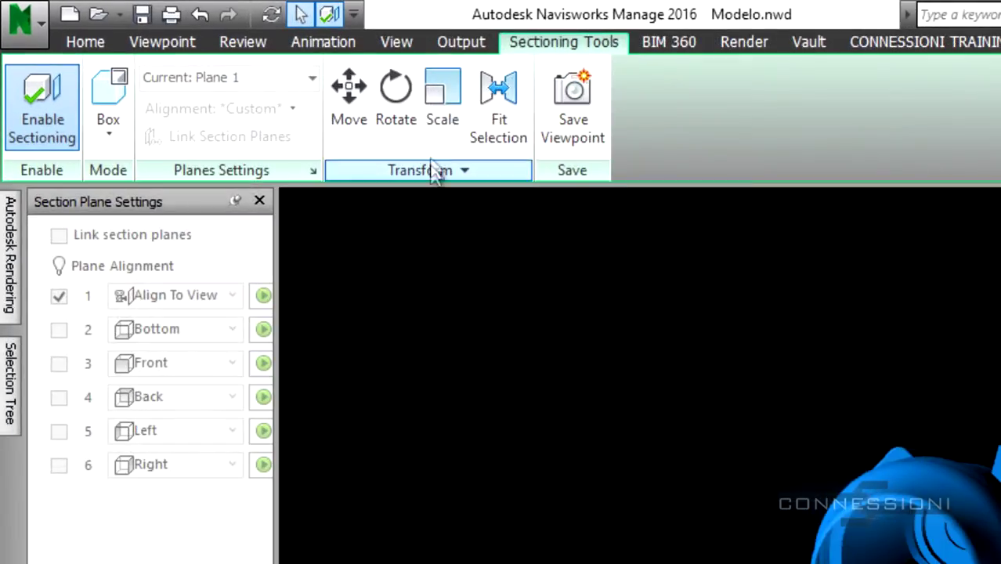
# Step: Show the scale gizmo again and resize the section box along its X axis around the motor
pyautogui.click(267, 64)
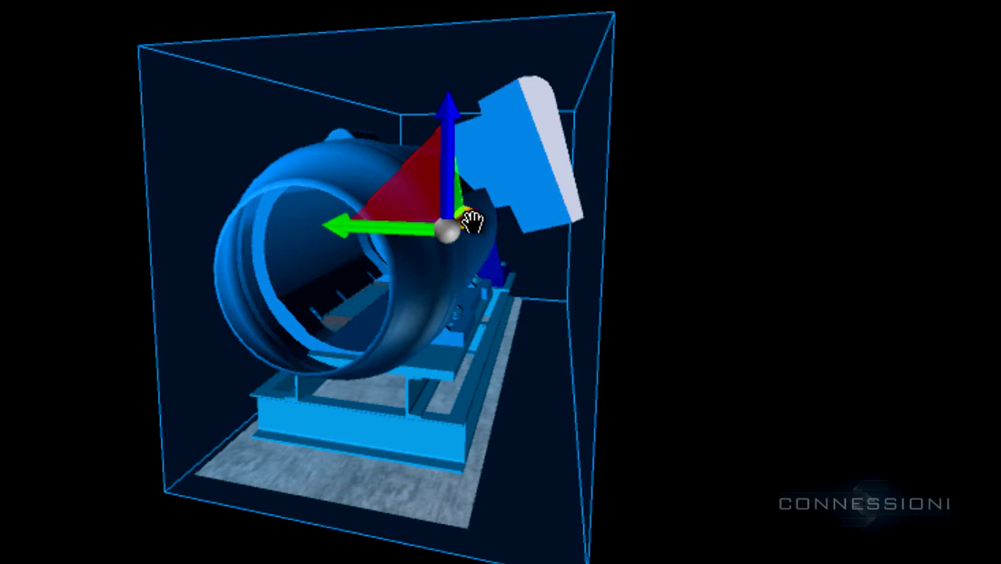
pyautogui.moveTo(560, 278); pyautogui.dragTo(565, 279)
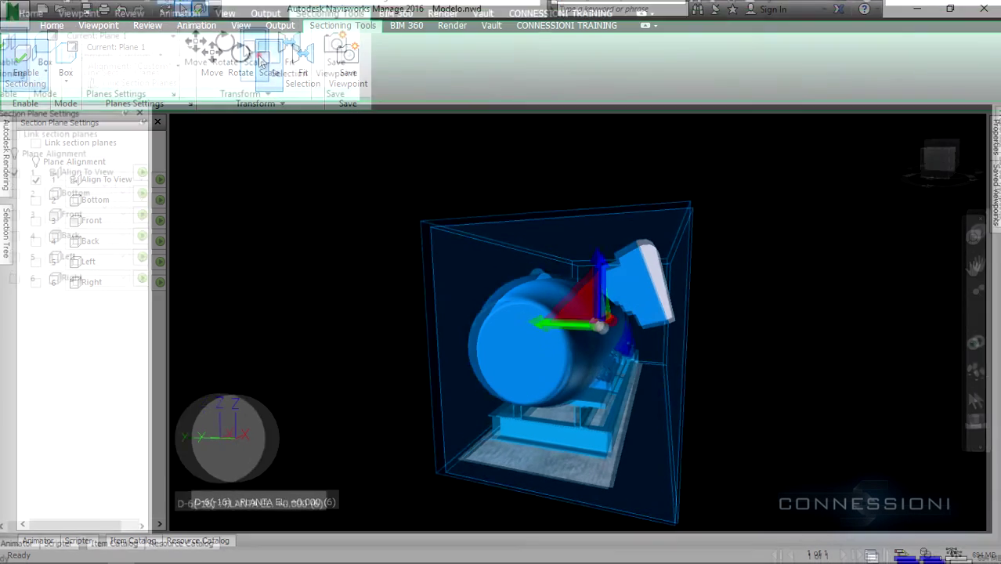
# Step: Hide the section box's scale gizmo and examine the isolated pump motor from its end and side
pyautogui.click(260, 55)
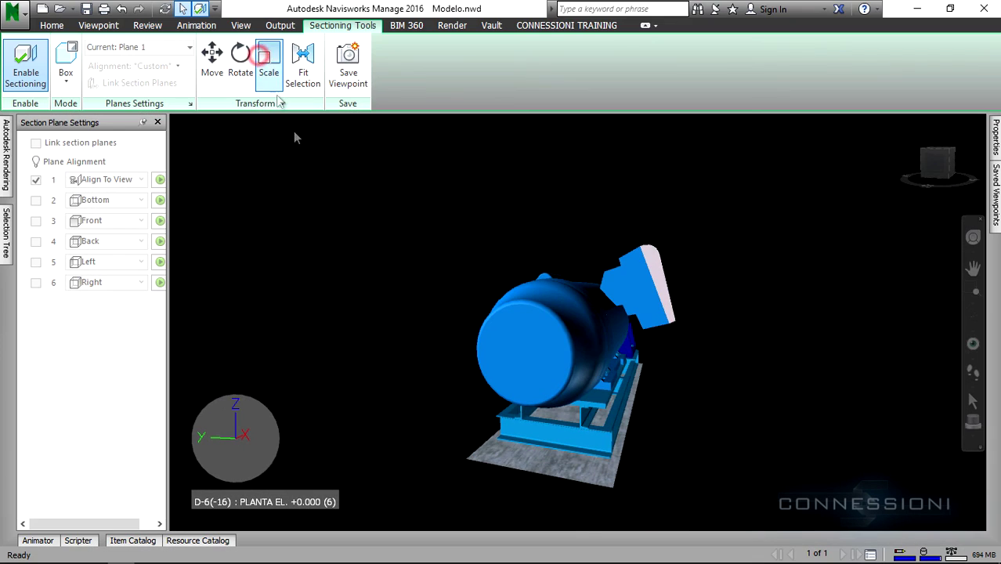
pyautogui.scroll(5, 550, 342)
pyautogui.keyDown('shift'); pyautogui.moveTo(550, 343); pyautogui.dragTo(744, 393, button='middle'); pyautogui.keyUp('shift')
pyautogui.scroll(-5, 445, 346)
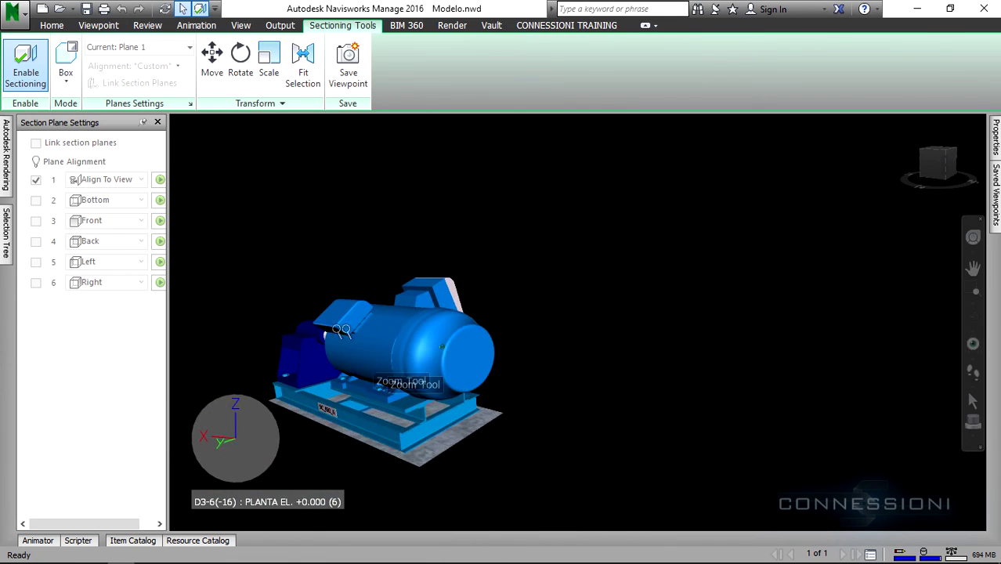
pyautogui.keyDown('shift'); pyautogui.moveTo(342, 331); pyautogui.dragTo(470, 372, button='middle'); pyautogui.keyUp('shift')
pyautogui.moveTo(402, 384); pyautogui.dragTo(689, 295, button='middle')
pyautogui.moveTo(556, 312)
pyautogui.keyDown('shift'); pyautogui.mouseDown(button='middle')
pyautogui.moveTo(617, 332)
pyautogui.moveTo(577, 317)
pyautogui.moveTo(555, 327)
pyautogui.mouseUp(button='middle'); pyautogui.keyUp('shift')
pyautogui.scroll(-4, 601, 332)
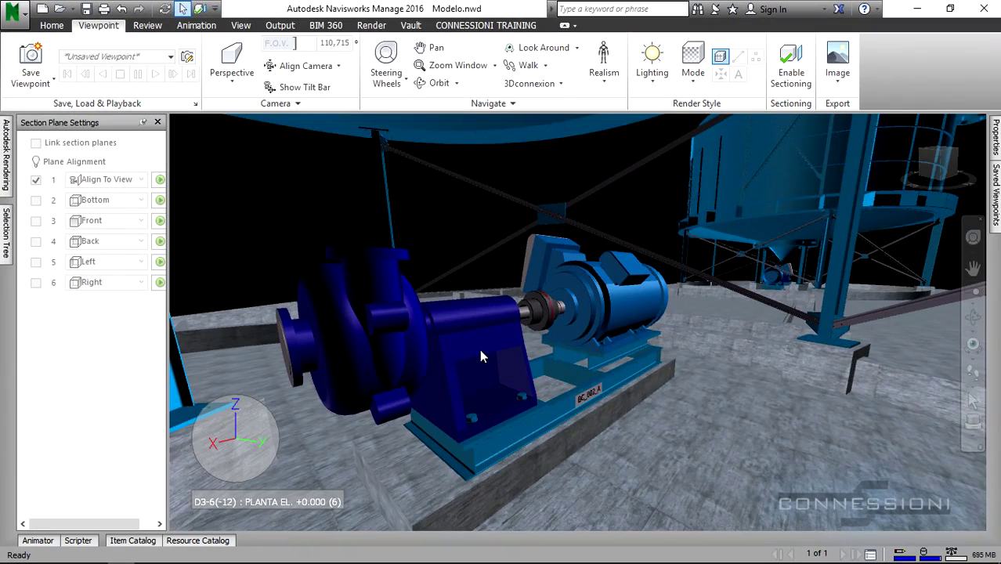
# Step: Frame the two tanks from the overall view of the unsectioned model and close the section plane settings
pyautogui.moveTo(480, 353); pyautogui.dragTo(503, 340, button='middle')
pyautogui.scroll(-1, 503, 339)
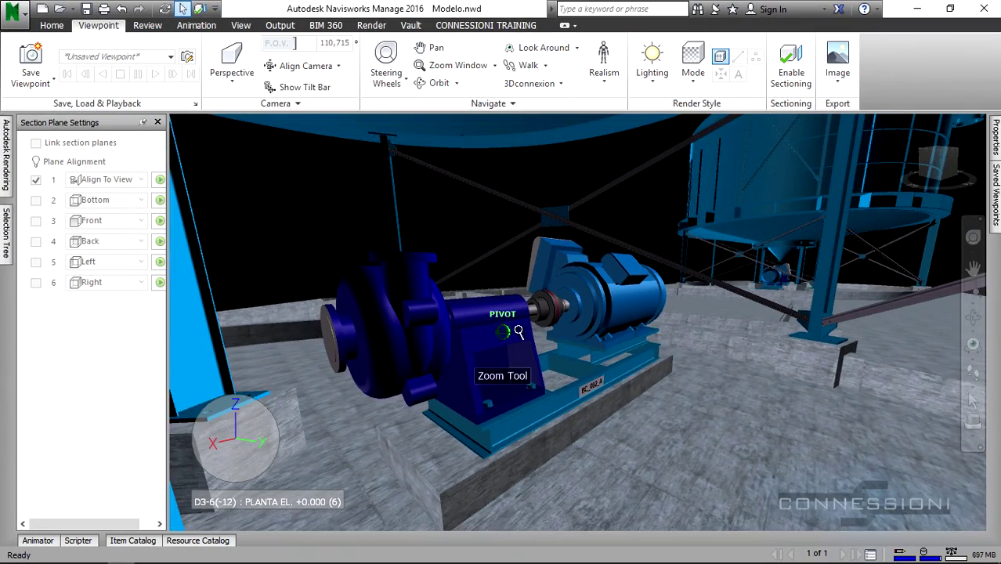
pyautogui.click(942, 157)
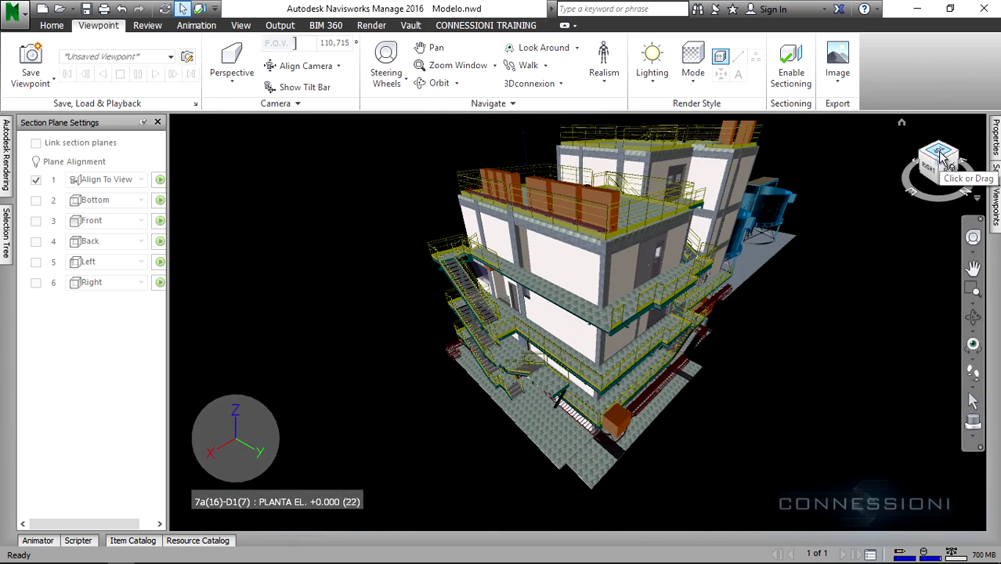
pyautogui.moveTo(757, 249); pyautogui.dragTo(589, 331, button='middle')
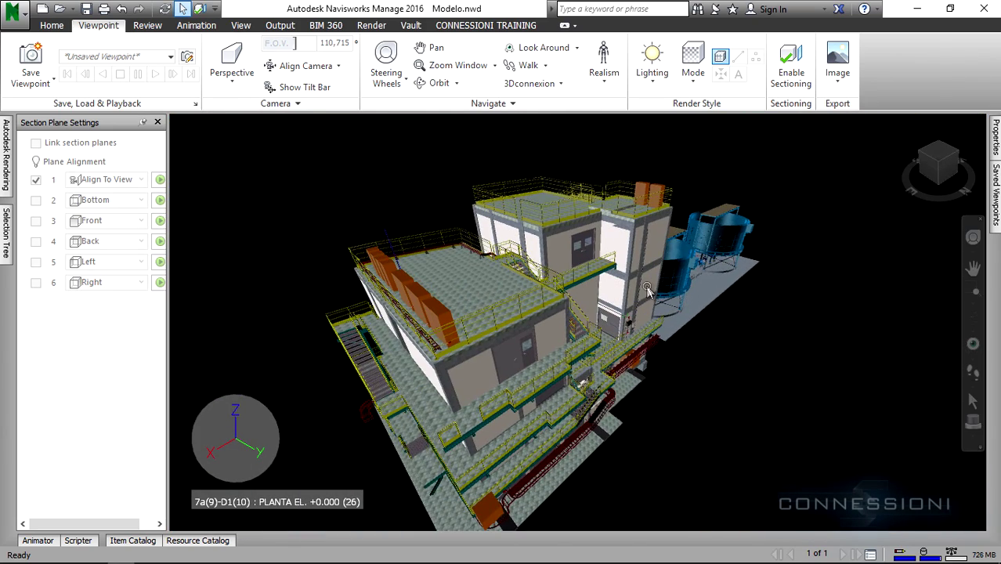
pyautogui.scroll(1, 648, 288)
pyautogui.keyDown('shift'); pyautogui.moveTo(720, 281); pyautogui.dragTo(525, 297, button='middle'); pyautogui.keyUp('shift')
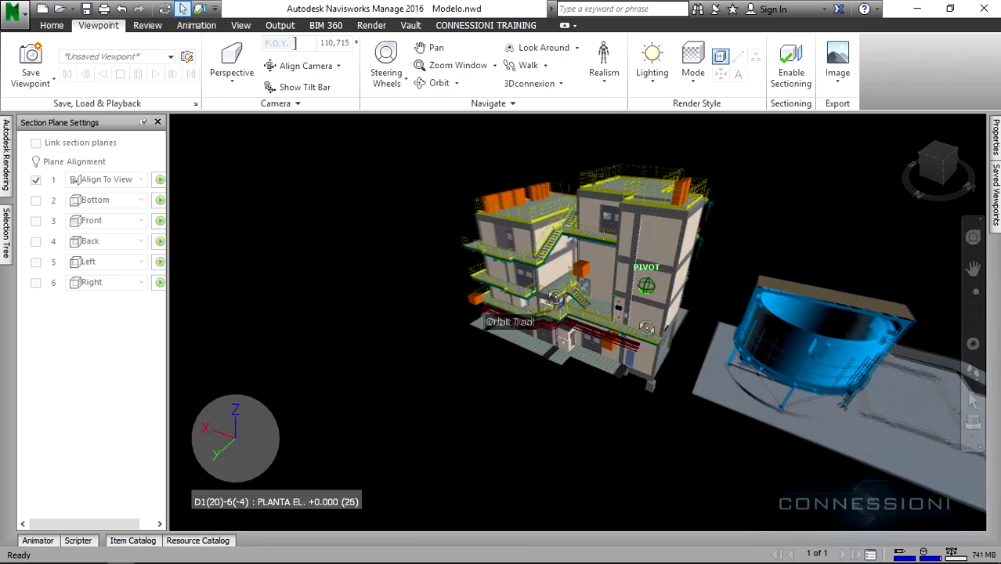
pyautogui.moveTo(822, 415); pyautogui.dragTo(509, 337, button='middle')
pyautogui.keyDown('shift'); pyautogui.moveTo(701, 370); pyautogui.dragTo(691, 352, button='middle'); pyautogui.keyUp('shift')
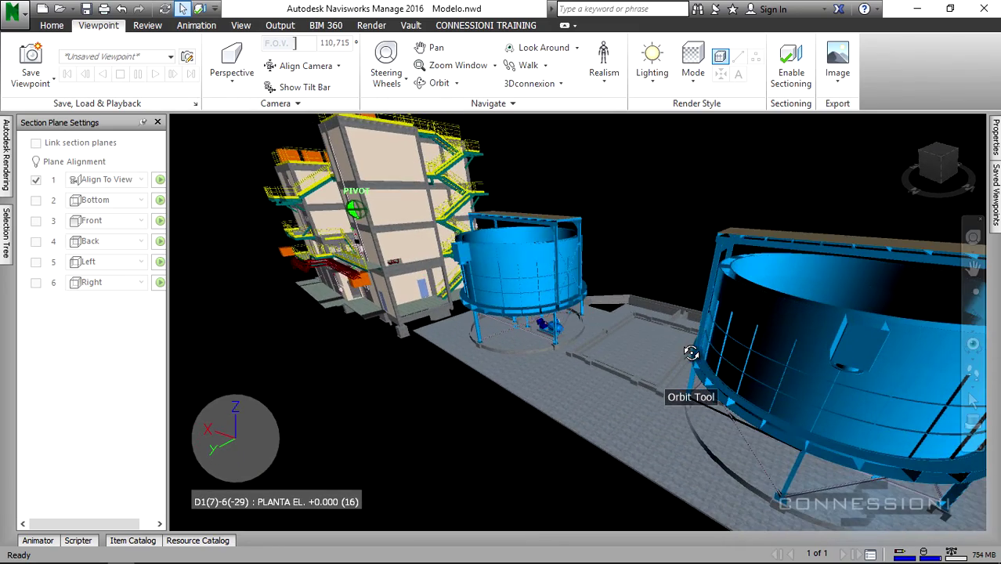
pyautogui.moveTo(740, 378); pyautogui.dragTo(680, 333, button='middle')
pyautogui.scroll(-1, 721, 346)
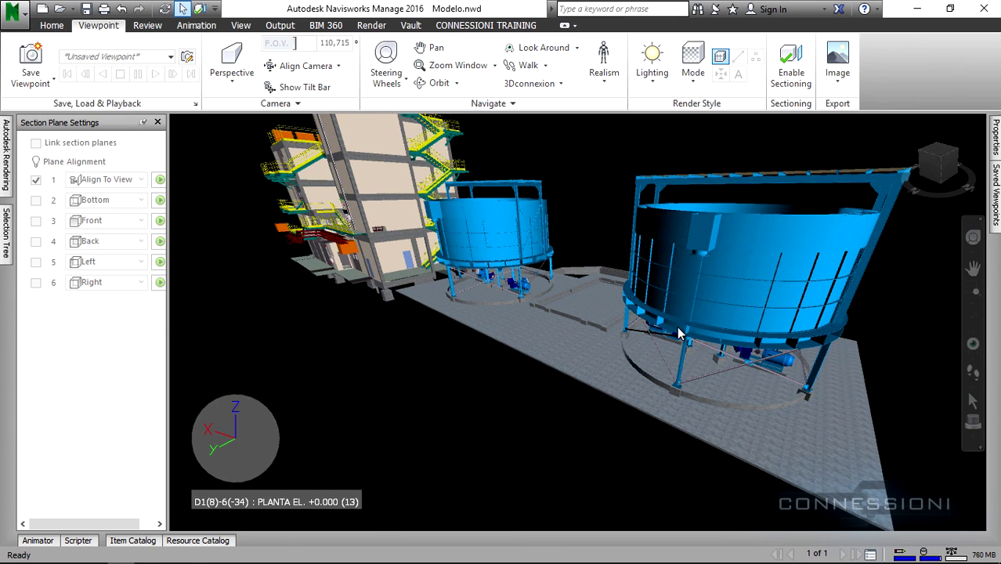
pyautogui.keyDown('shift'); pyautogui.moveTo(678, 334); pyautogui.dragTo(685, 386, button='middle'); pyautogui.keyUp('shift')
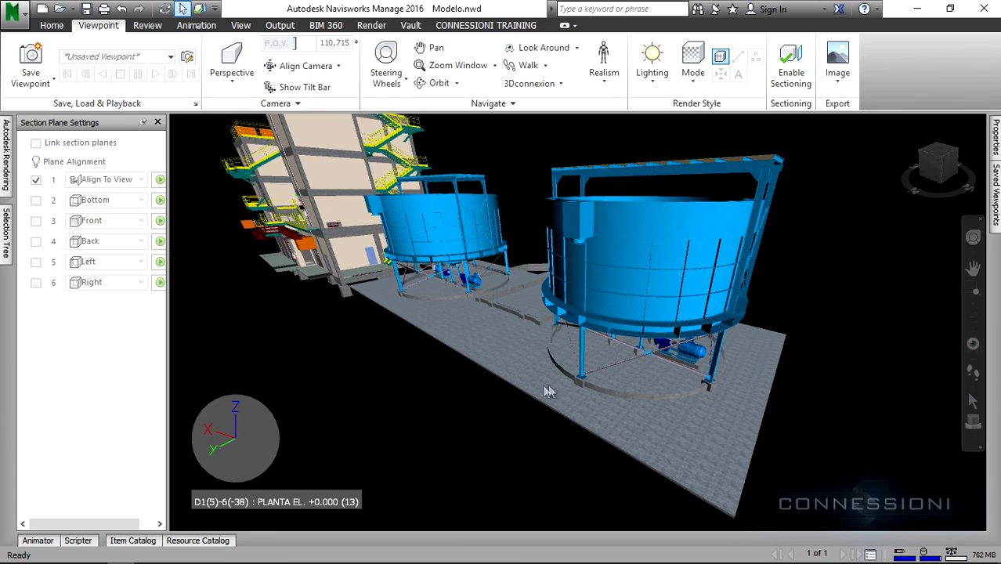
pyautogui.click(157, 122)
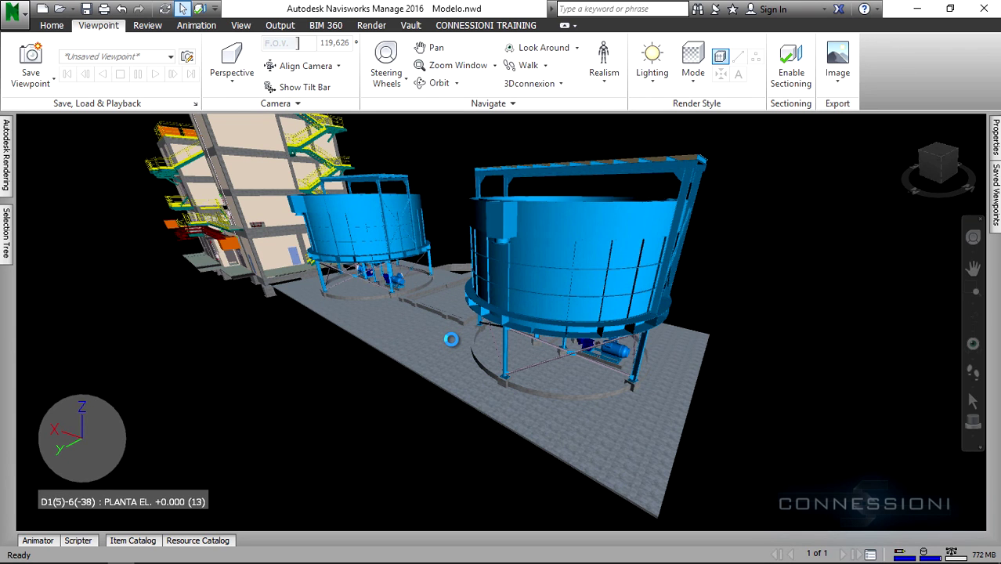
# Step: Select the concrete ground slab beneath the two tanks and hide it
pyautogui.click(452, 344)
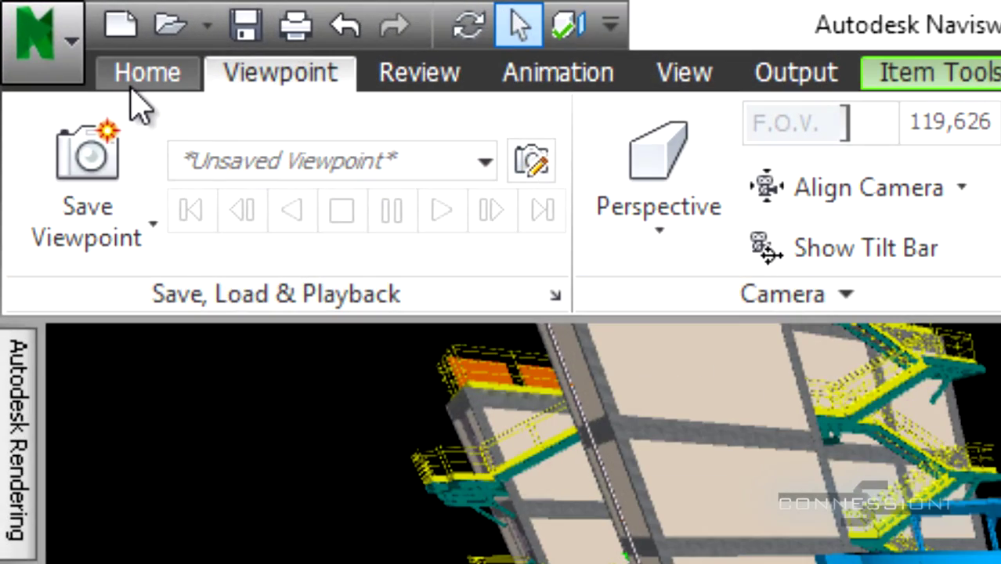
pyautogui.click(134, 78)
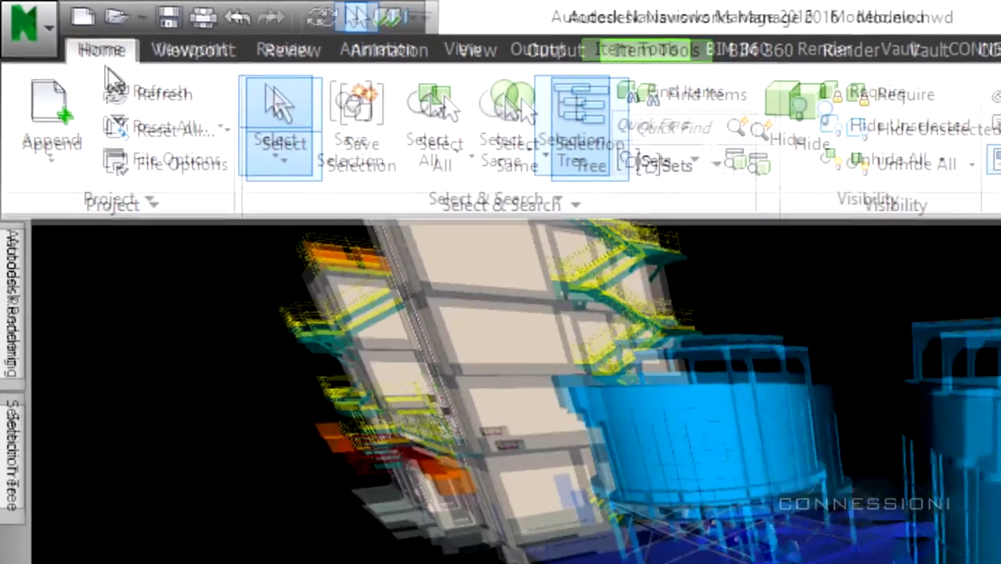
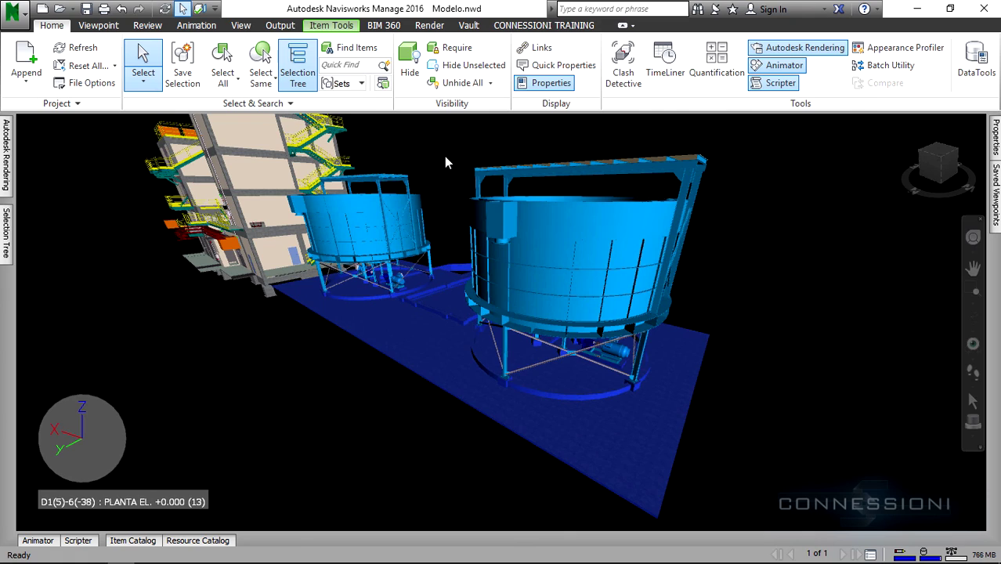
pyautogui.hotkey('ctrl', 'h')
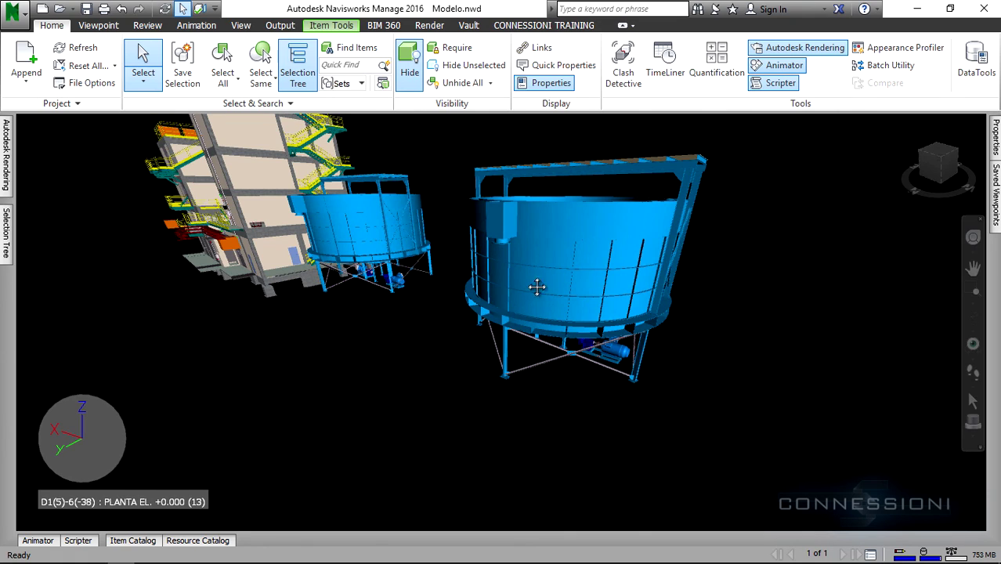
# Step: Select one far-tank shell panel plus the near tank's side box and several panels, and hide all unselected items
pyautogui.keyDown('shift'); pyautogui.moveTo(537, 287); pyautogui.dragTo(572, 314, button='middle'); pyautogui.keyUp('shift')
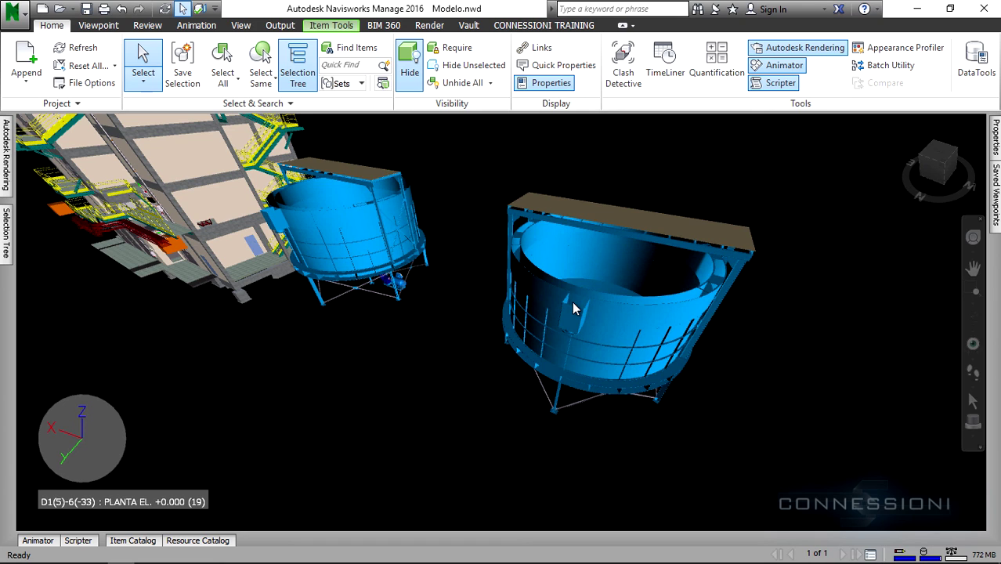
pyautogui.click(573, 310)
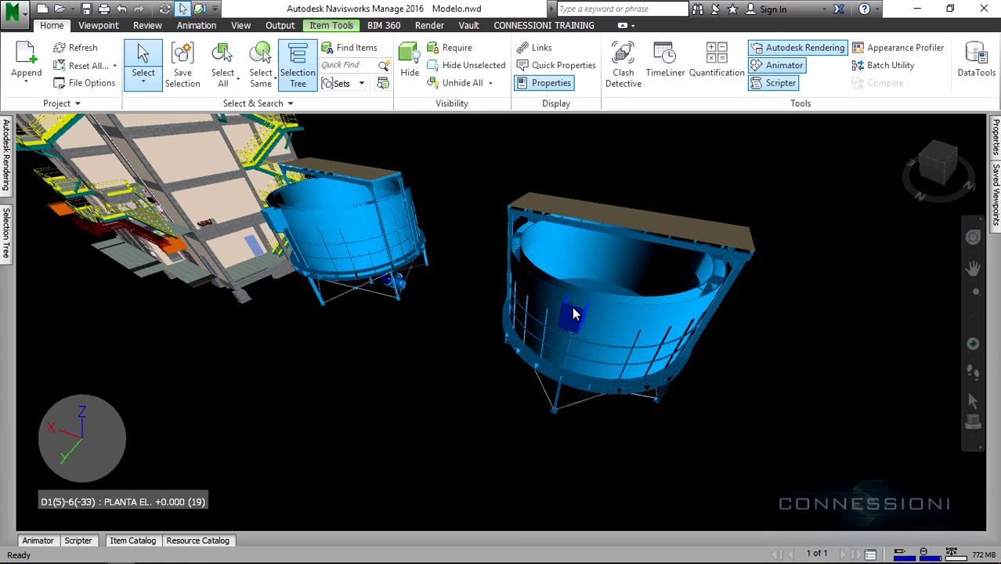
pyautogui.click(354, 229)
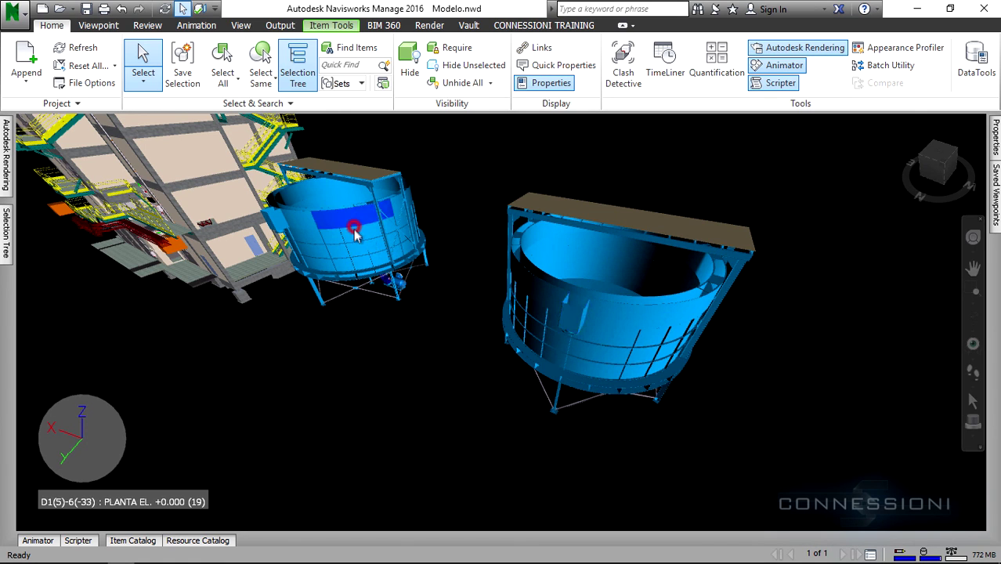
pyautogui.keyDown('ctrl'); pyautogui.click(575, 318); pyautogui.keyUp('ctrl')
pyautogui.keyDown('ctrl'); pyautogui.click(617, 260); pyautogui.keyUp('ctrl')
pyautogui.keyDown('ctrl'); pyautogui.click(642, 322); pyautogui.keyUp('ctrl')
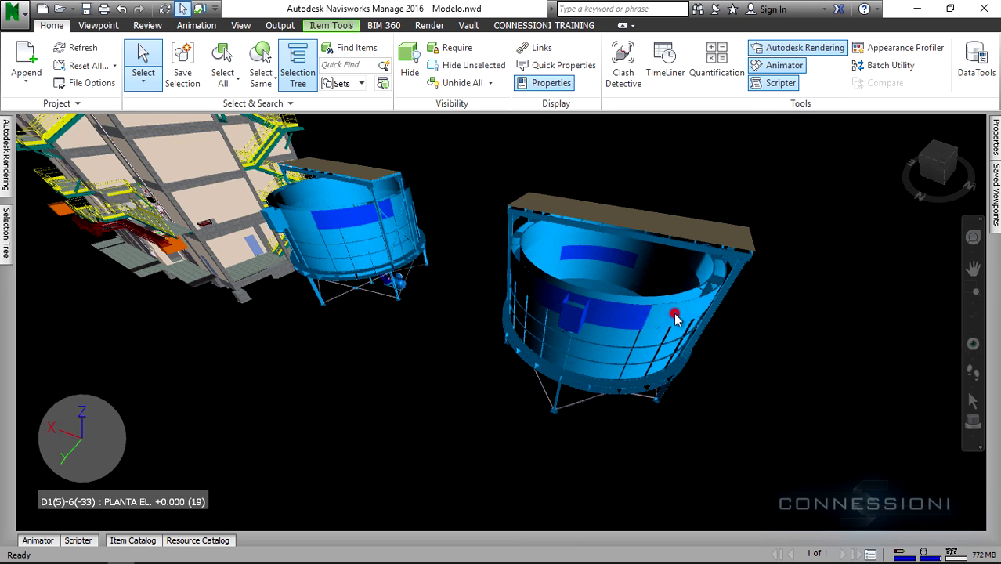
pyautogui.keyDown('ctrl'); pyautogui.click(674, 316); pyautogui.keyUp('ctrl')
pyautogui.keyDown('ctrl'); pyautogui.click(593, 389); pyautogui.keyUp('ctrl')
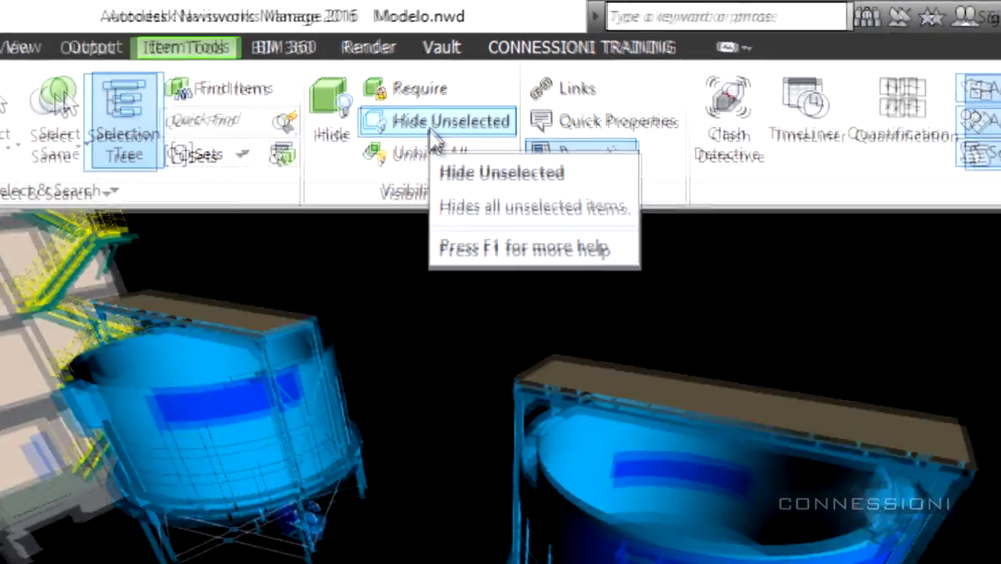
pyautogui.click(417, 149)
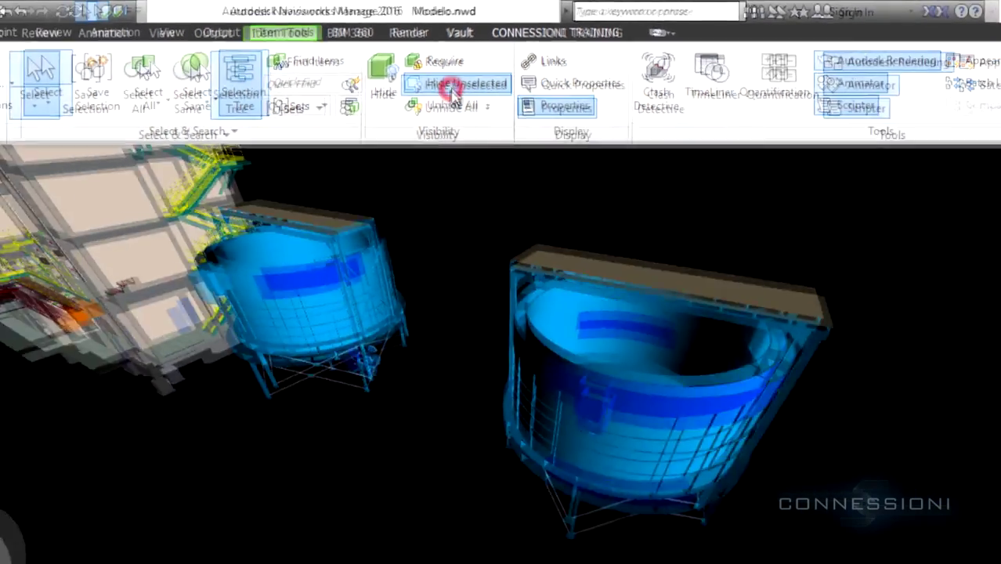
pyautogui.click(590, 230)
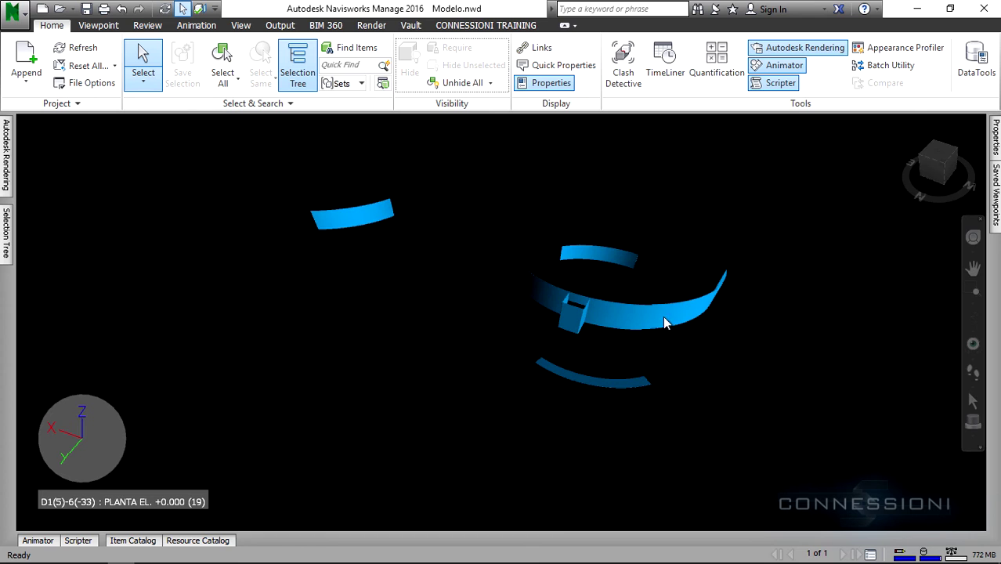
# Step: Unhide all hidden items in the model
pyautogui.moveTo(664, 323)
pyautogui.keyDown('shift'); pyautogui.mouseDown(button='middle')
pyautogui.moveTo(390, 283)
pyautogui.moveTo(307, 282)
pyautogui.moveTo(270, 302)
pyautogui.moveTo(424, 328)
pyautogui.moveTo(615, 308)
pyautogui.mouseUp(button='middle'); pyautogui.keyUp('shift')
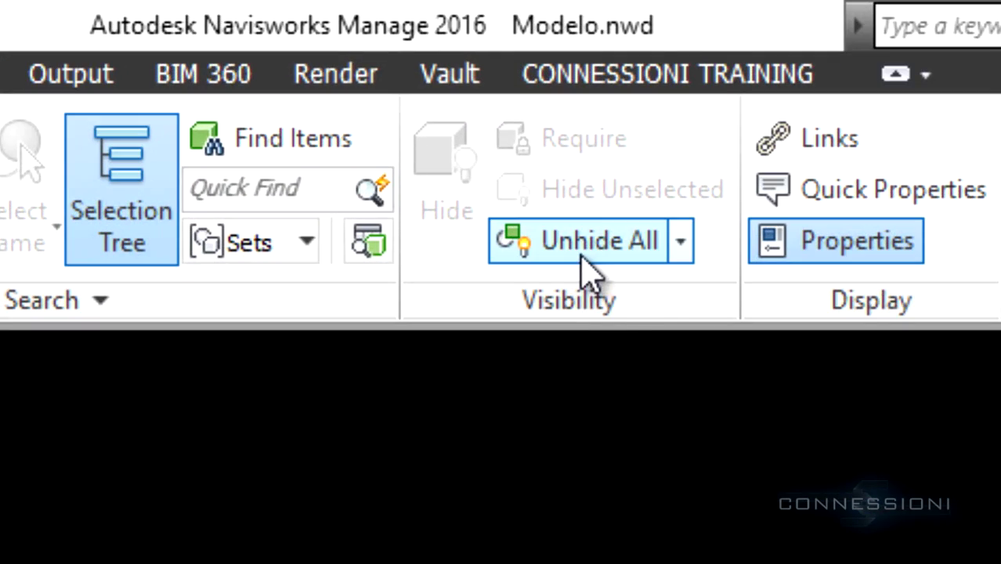
pyautogui.click(586, 249)
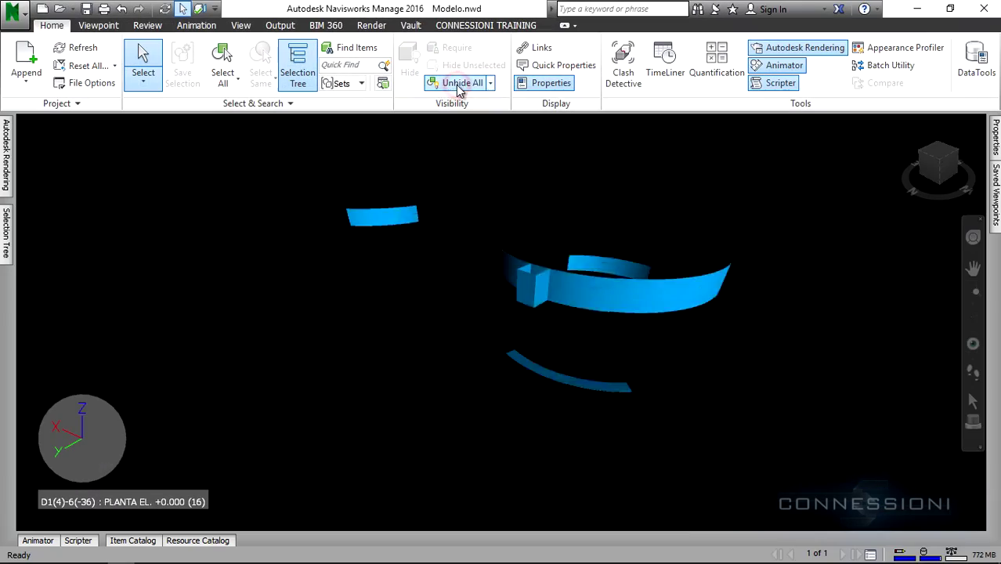
pyautogui.click(511, 322)
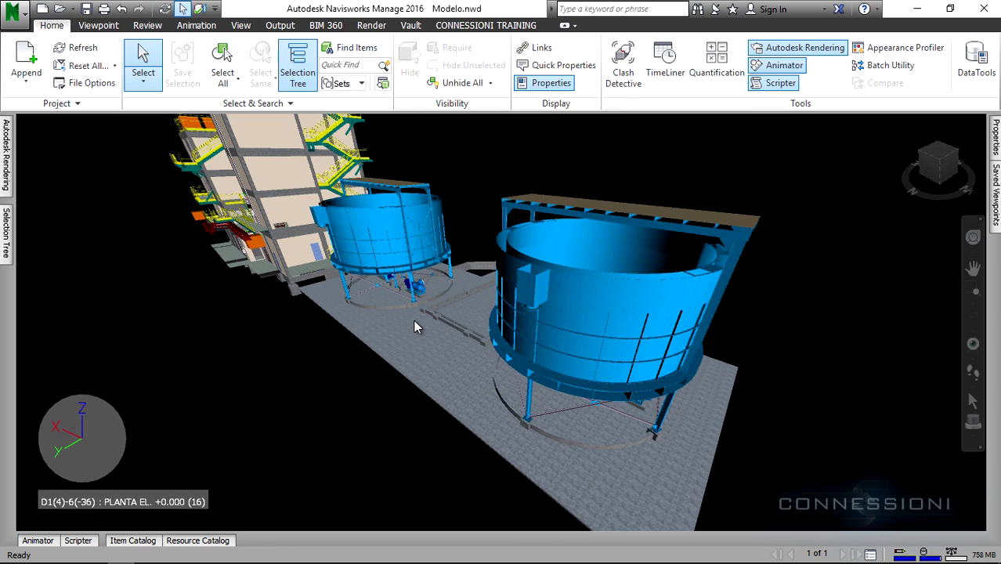
# Step: Examine the far tank, its supports and the pump motor beneath it up close
pyautogui.scroll(5, 414, 319)
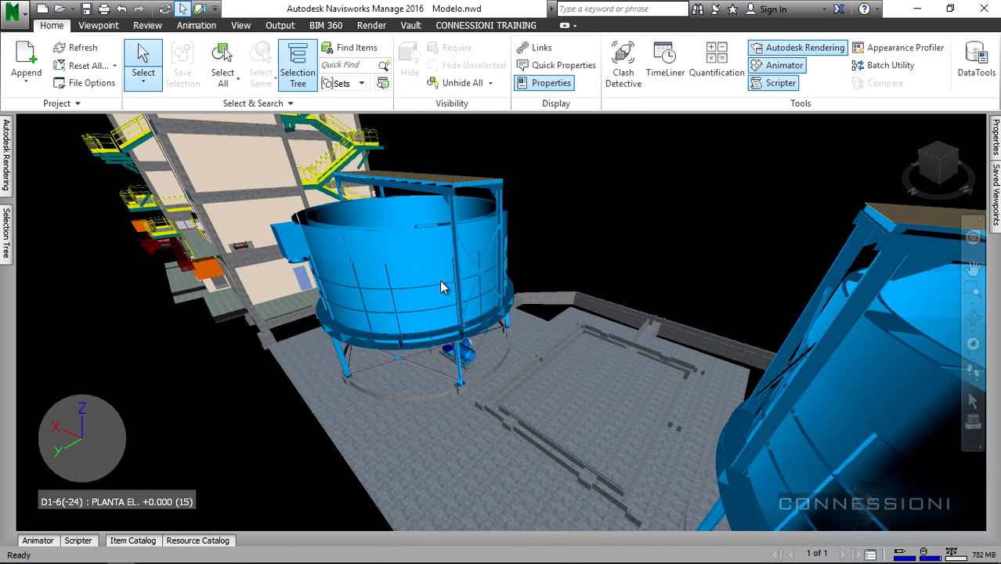
pyautogui.keyDown('shift'); pyautogui.moveTo(441, 287); pyautogui.dragTo(414, 280, button='middle'); pyautogui.keyUp('shift')
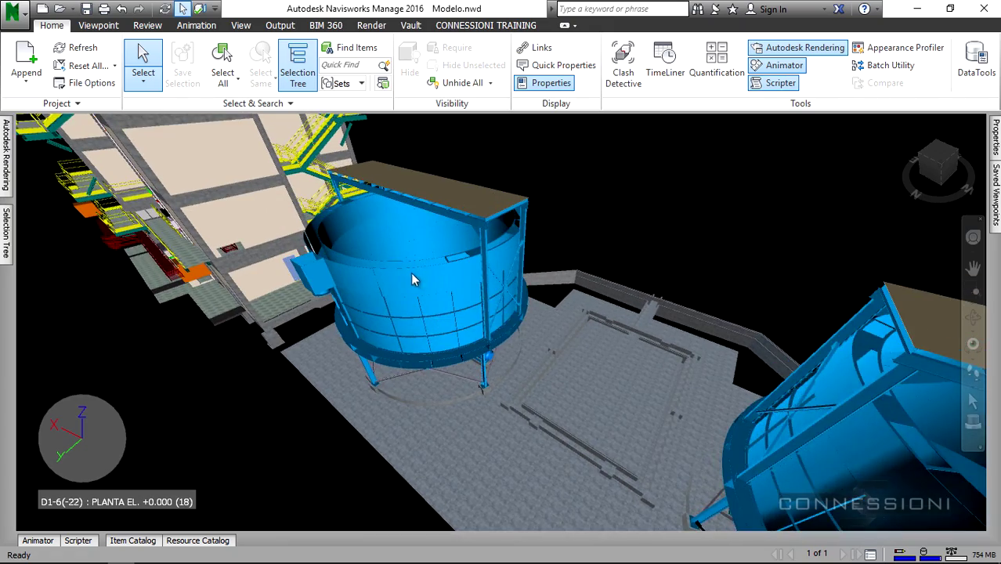
pyautogui.scroll(5, 413, 279)
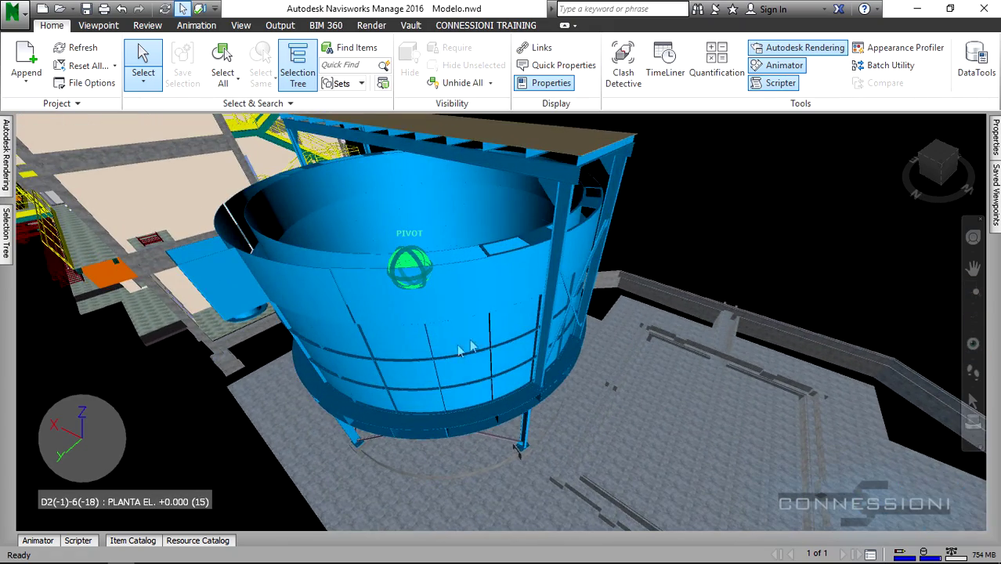
pyautogui.keyDown('shift'); pyautogui.moveTo(473, 345); pyautogui.dragTo(401, 409, button='middle'); pyautogui.keyUp('shift')
pyautogui.moveTo(401, 408); pyautogui.dragTo(433, 319, button='middle')
pyautogui.scroll(2, 569, 398)
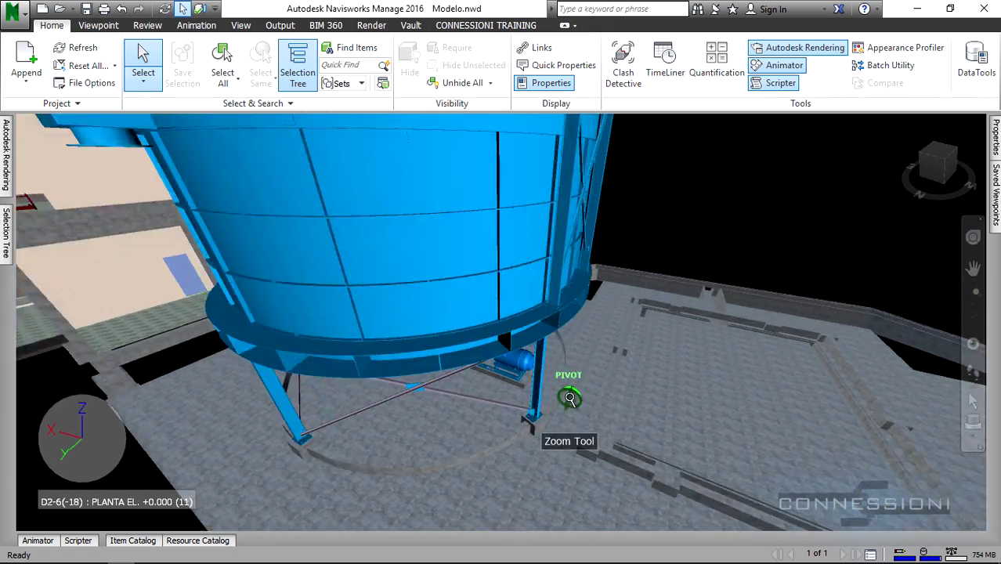
pyautogui.scroll(4, 569, 398)
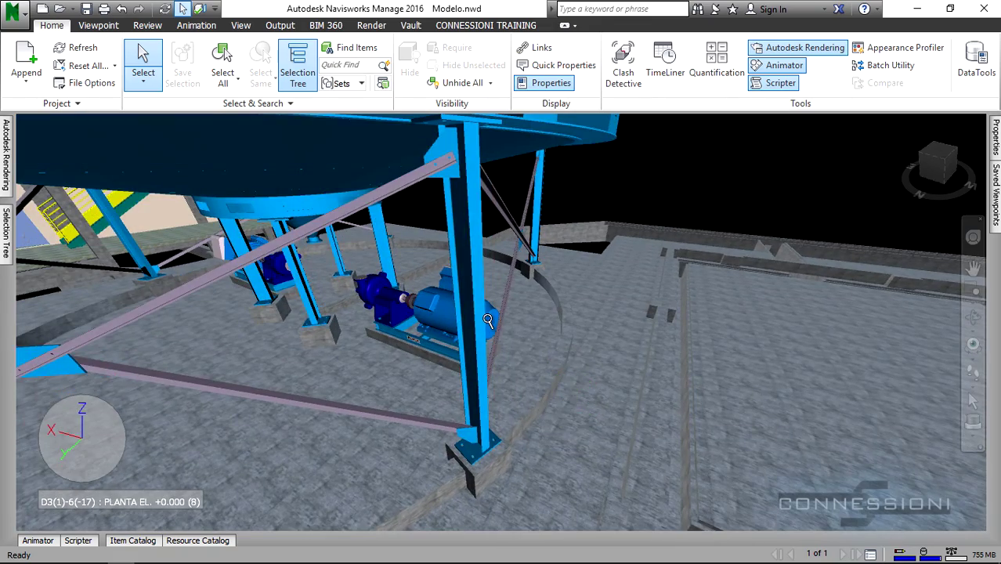
pyautogui.scroll(2, 487, 320)
pyautogui.keyDown('shift'); pyautogui.moveTo(485, 321); pyautogui.dragTo(152, 305, button='middle'); pyautogui.keyUp('shift')
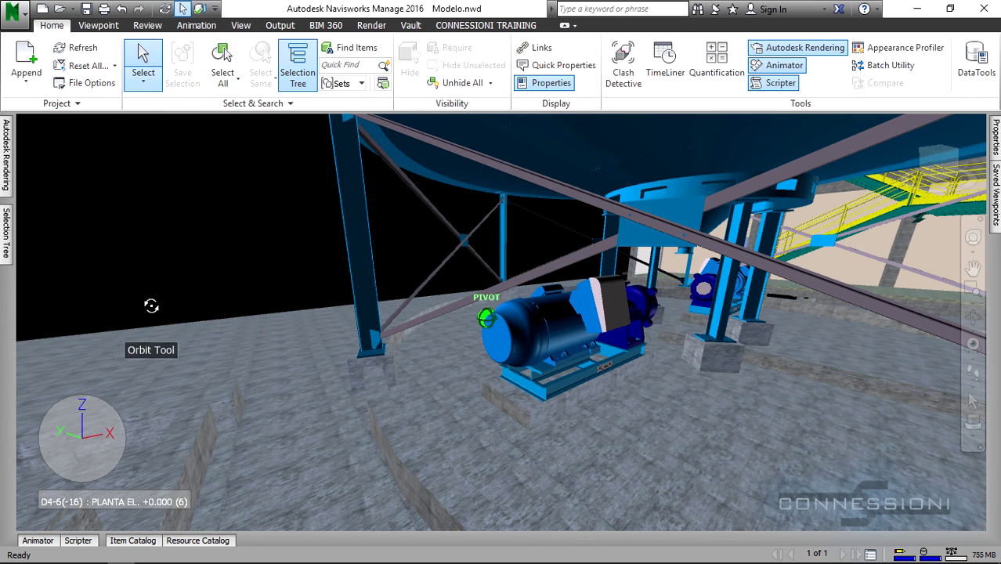
# Step: Activate the Walk tool, look over the available render modes, and switch to Orbit
pyautogui.click(98, 25)
pyautogui.click(523, 65)
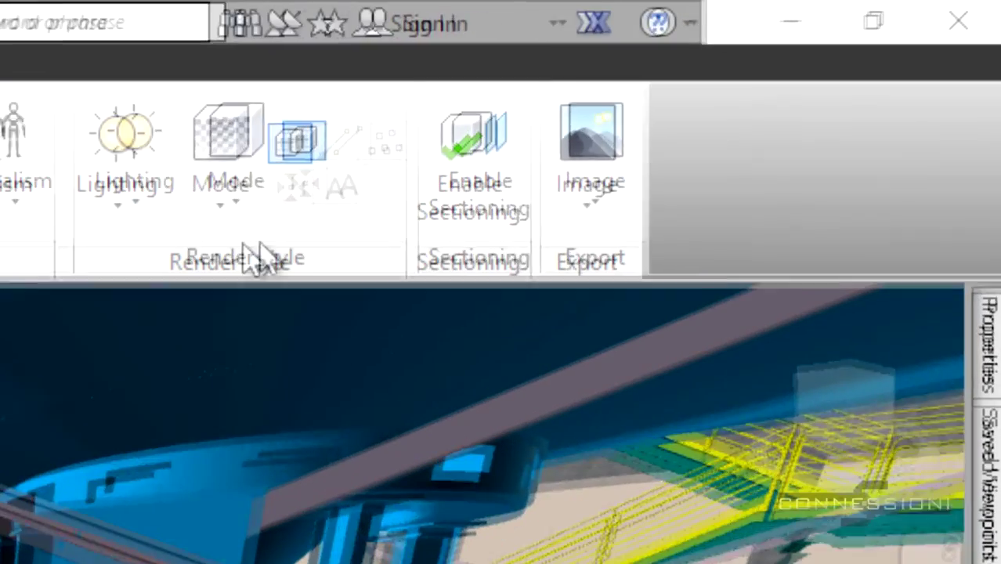
pyautogui.click(240, 223)
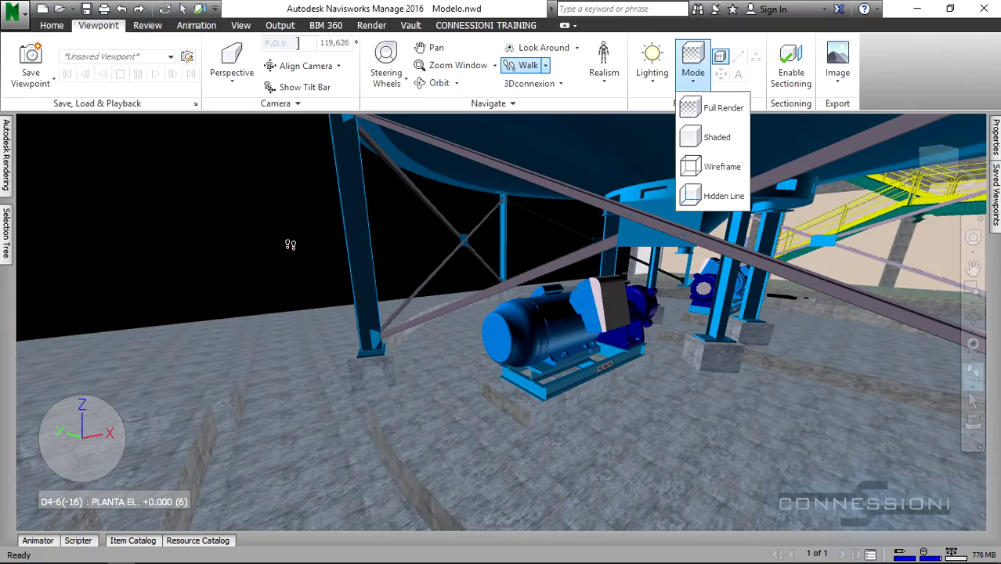
pyautogui.click(290, 244)
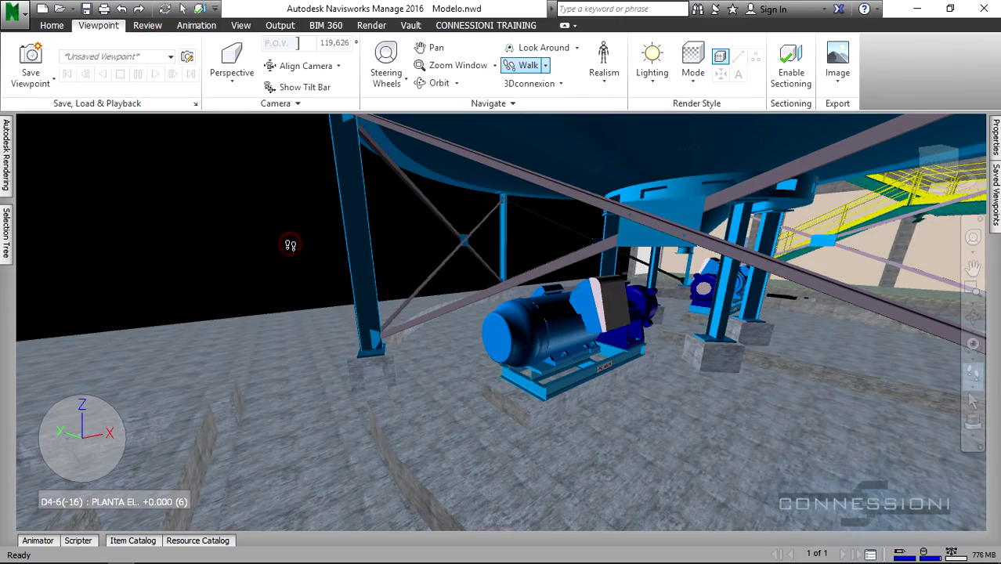
pyautogui.click(975, 318)
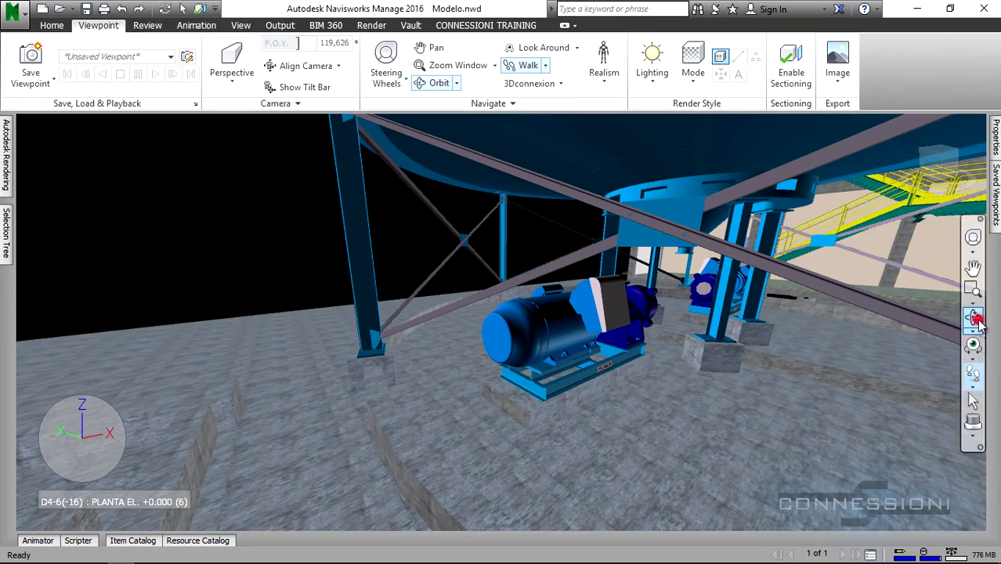
# Step: Examine the pump motor and supports beneath the tank, and the upper corner of the tall building with its rooftop railings
pyautogui.moveTo(425, 384)
pyautogui.mouseDown()
pyautogui.moveTo(423, 374)
pyautogui.moveTo(432, 400)
pyautogui.moveTo(477, 437)
pyautogui.moveTo(469, 457)
pyautogui.moveTo(527, 425)
pyautogui.moveTo(639, 416)
pyautogui.moveTo(494, 434)
pyautogui.mouseUp()
pyautogui.scroll(5, 465, 457)
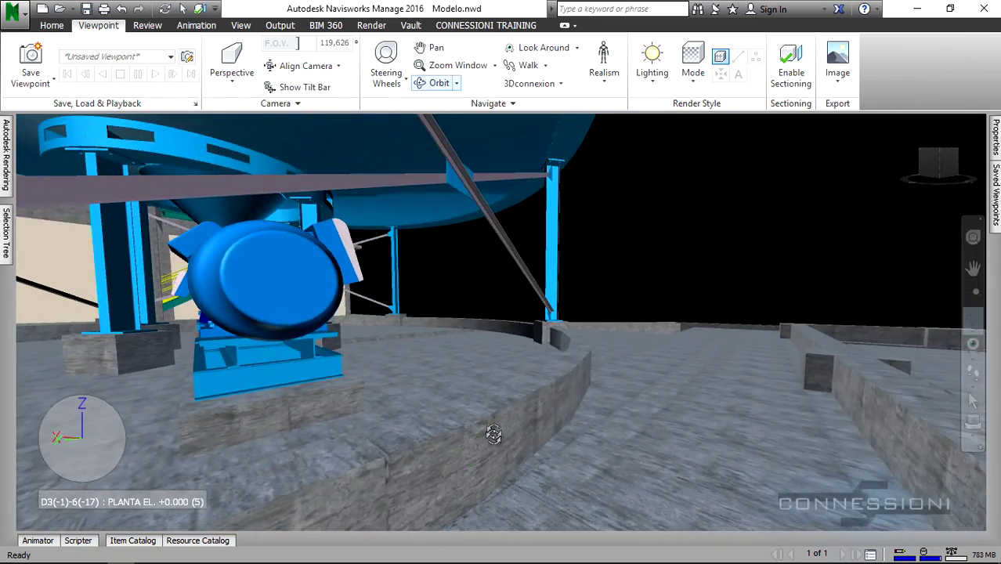
pyautogui.moveTo(493, 435); pyautogui.dragTo(596, 340, button='middle')
pyautogui.scroll(2, 546, 385)
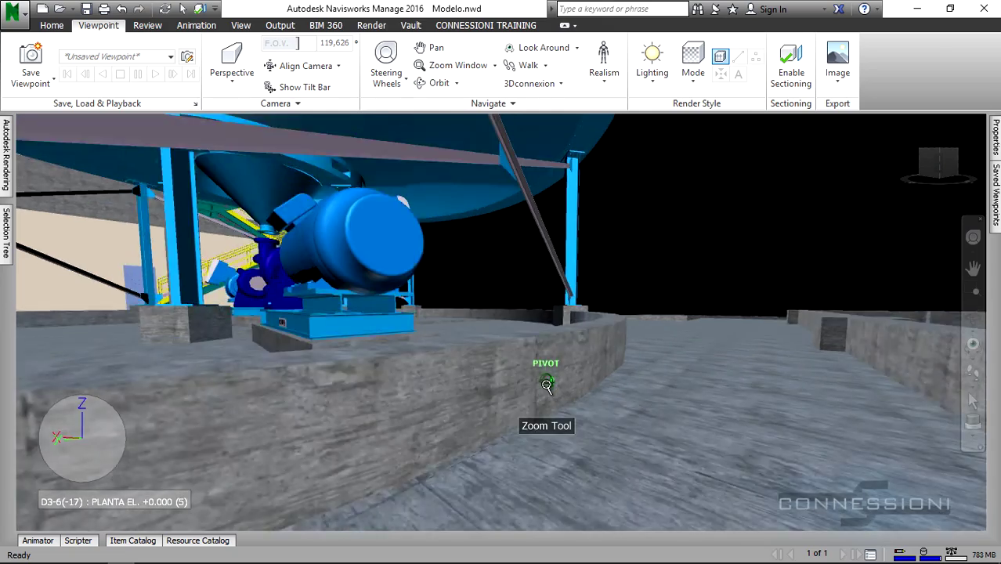
pyautogui.scroll(-6, 547, 385)
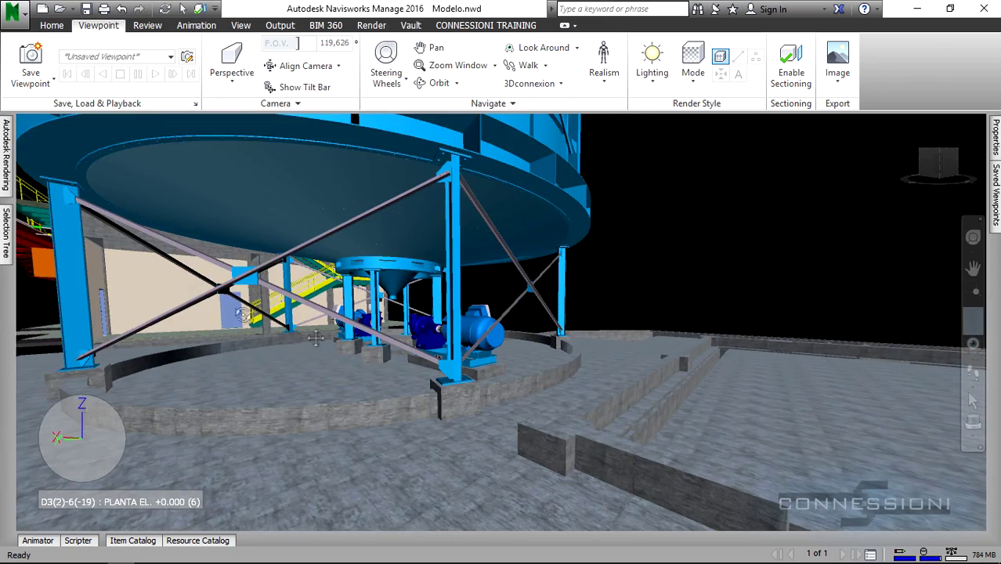
pyautogui.moveTo(315, 338); pyautogui.dragTo(532, 501, button='middle')
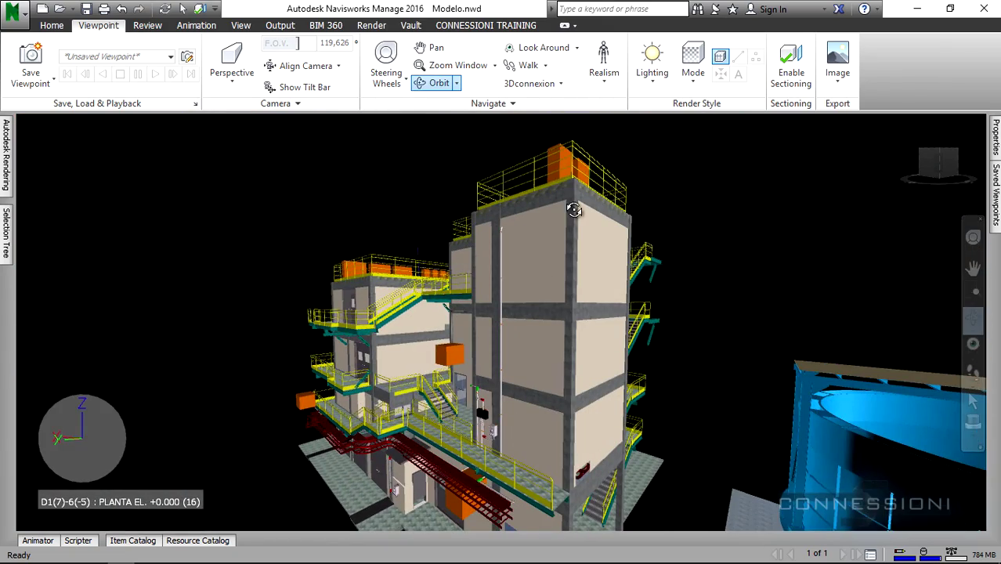
pyautogui.scroll(5, 574, 210)
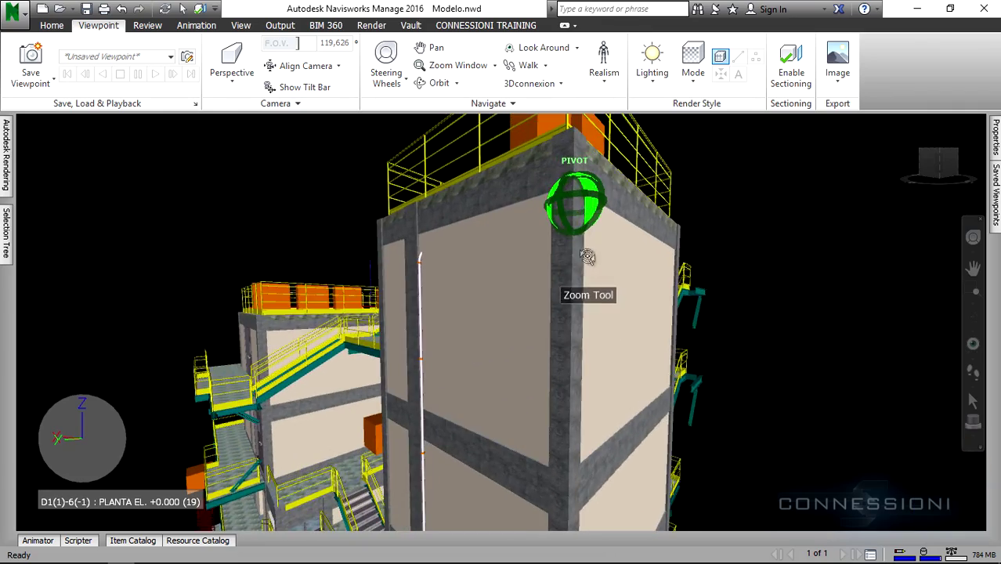
pyautogui.keyDown('shift'); pyautogui.moveTo(587, 257); pyautogui.dragTo(581, 314, button='middle'); pyautogui.keyUp('shift')
pyautogui.moveTo(574, 239); pyautogui.dragTo(553, 324, button='middle')
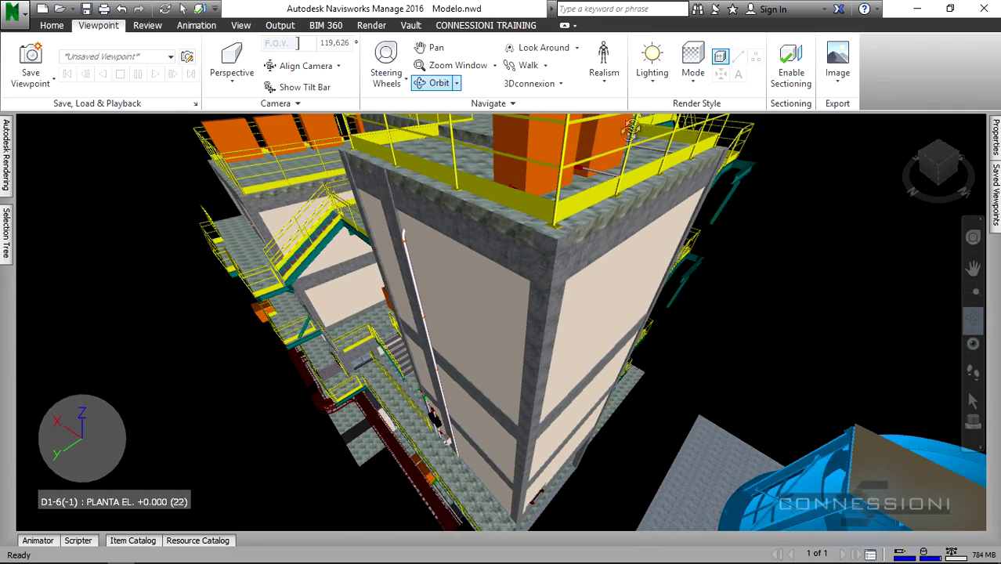
# Step: Set the render mode to Shaded and the lighting to Head Light
pyautogui.click(696, 82)
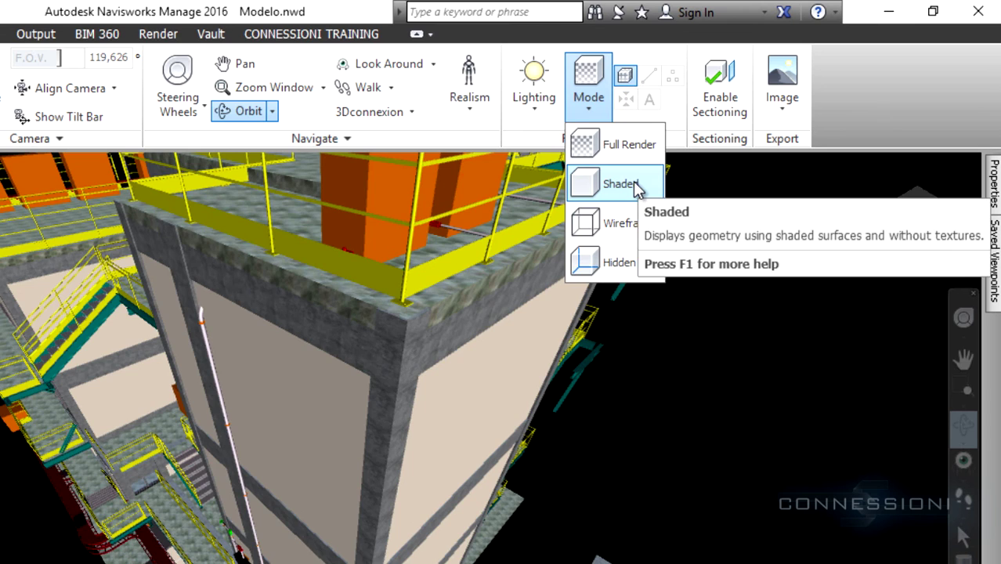
pyautogui.click(635, 186)
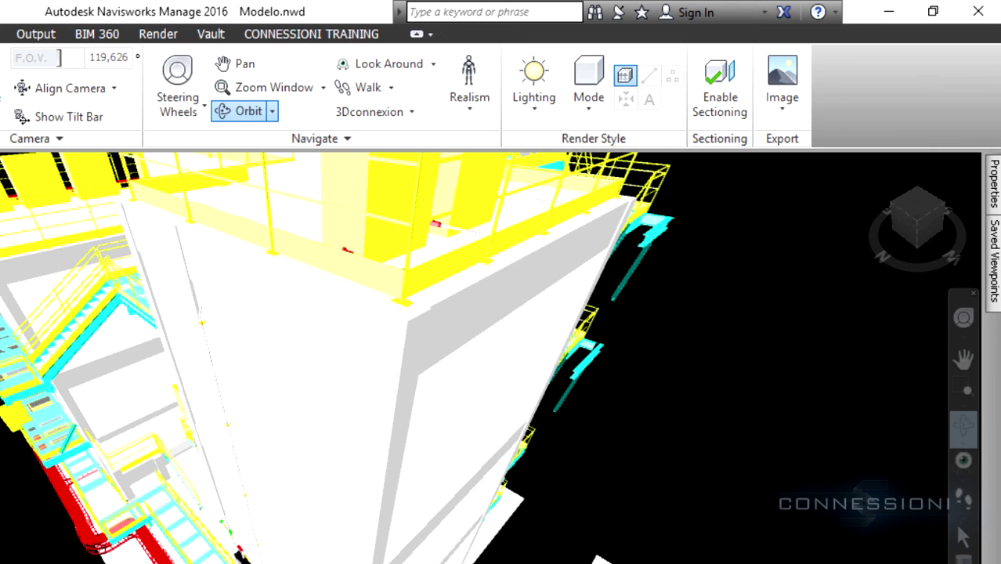
pyautogui.click(533, 108)
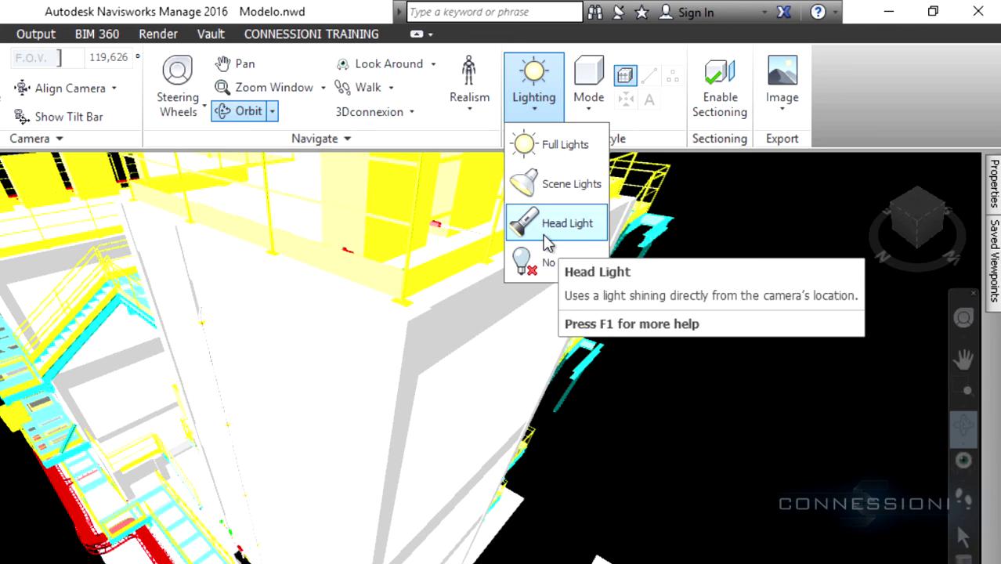
pyautogui.click(557, 232)
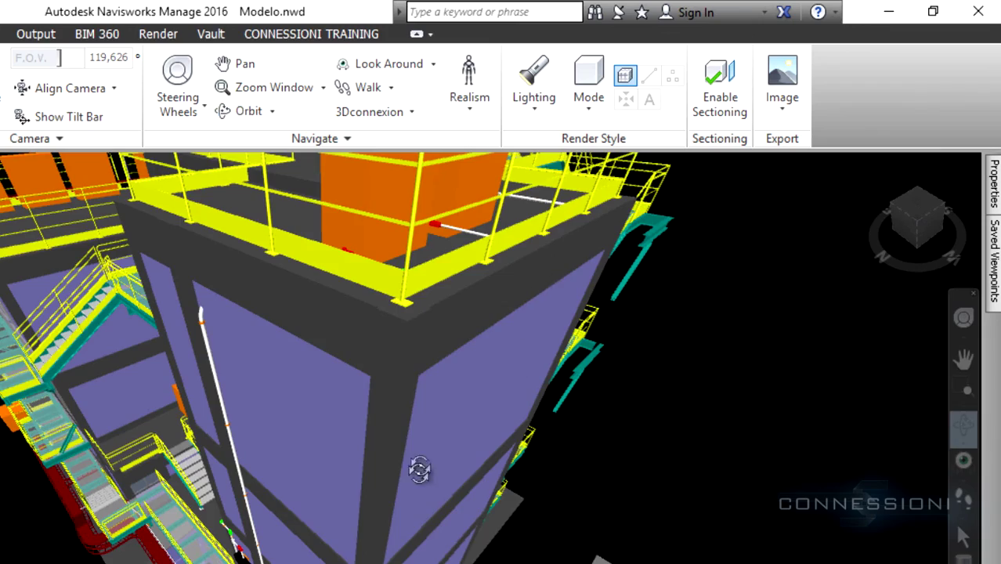
# Step: Examine the shaded building's upper floors and the pump motor beneath the tank under the head light
pyautogui.moveTo(417, 467)
pyautogui.mouseDown(button='middle')
pyautogui.moveTo(433, 425)
pyautogui.moveTo(438, 469)
pyautogui.moveTo(448, 462)
pyautogui.mouseUp(button='middle')
pyautogui.scroll(-2, 429, 429)
pyautogui.scroll(-3, 428, 429)
pyautogui.moveTo(411, 529); pyautogui.dragTo(370, 507, button='middle')
pyautogui.scroll(4, 346, 307)
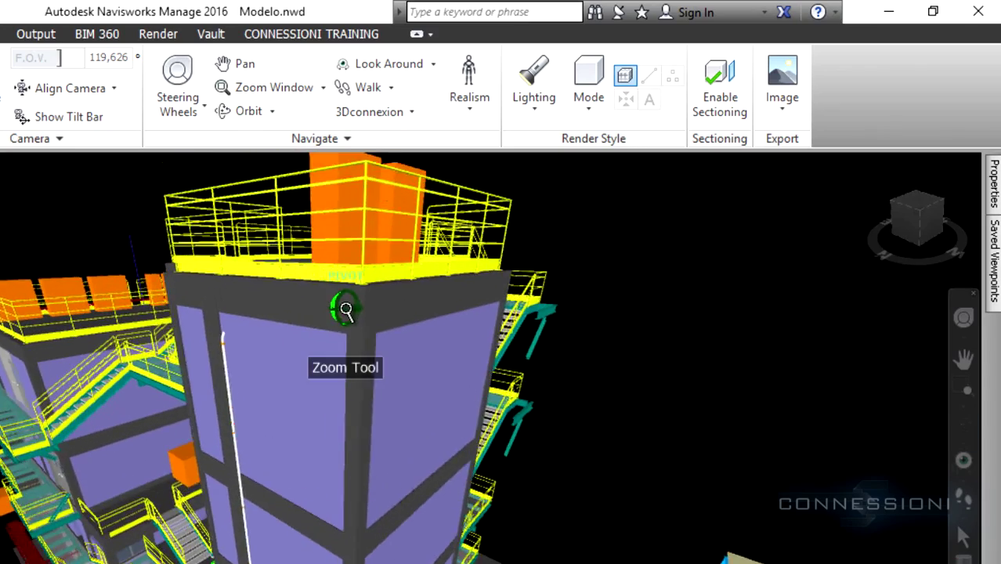
pyautogui.keyDown('shift'); pyautogui.moveTo(309, 397); pyautogui.dragTo(112, 296, button='middle'); pyautogui.keyUp('shift')
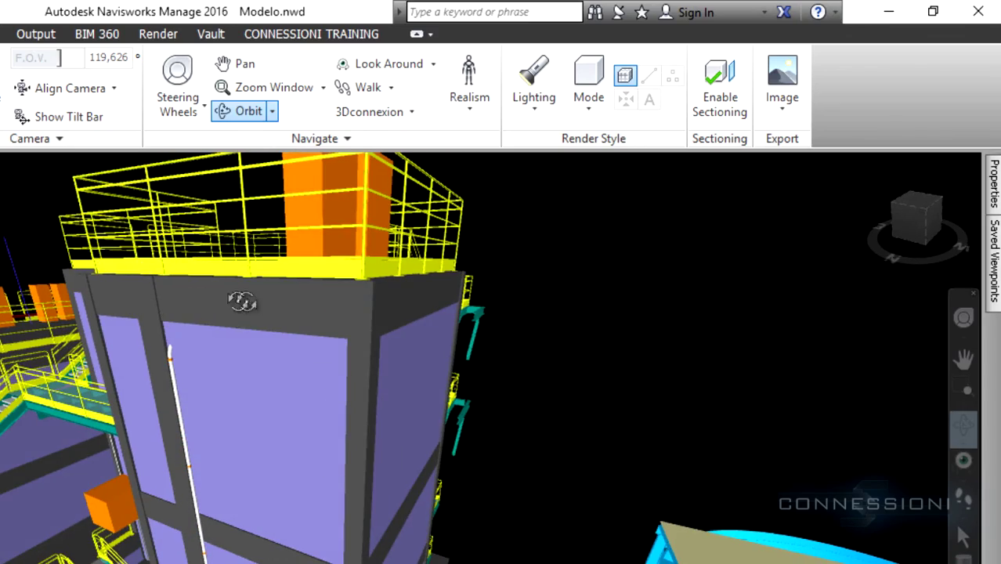
pyautogui.moveTo(607, 546); pyautogui.dragTo(303, 460, button='middle')
pyautogui.moveTo(333, 560)
pyautogui.keyDown('shift'); pyautogui.mouseDown(button='middle')
pyautogui.moveTo(309, 513)
pyautogui.moveTo(278, 501)
pyautogui.moveTo(125, 485)
pyautogui.mouseUp(button='middle'); pyautogui.keyUp('shift')
pyautogui.scroll(10, 609, 445)
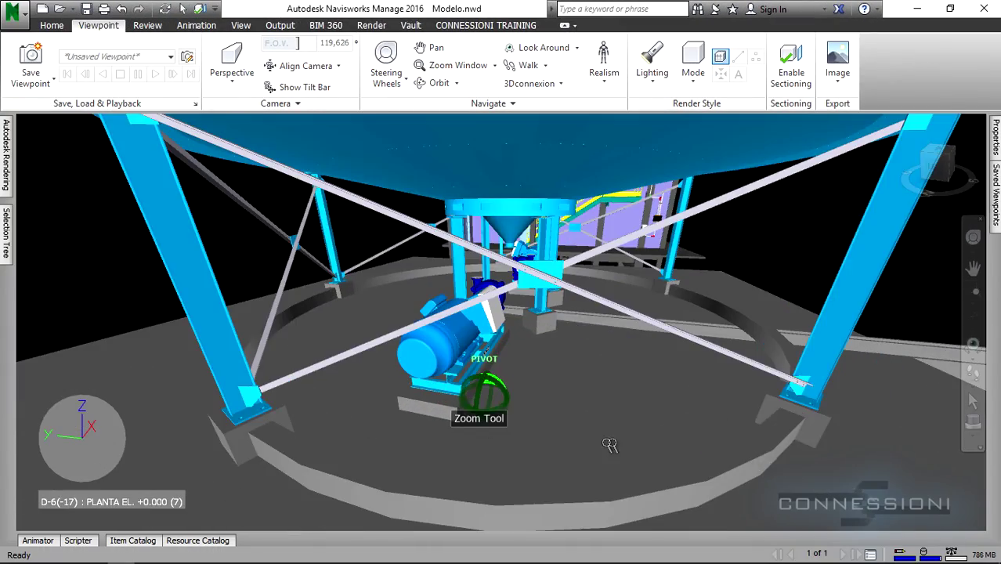
pyautogui.keyDown('shift'); pyautogui.moveTo(609, 445); pyautogui.dragTo(550, 438, button='middle'); pyautogui.keyUp('shift')
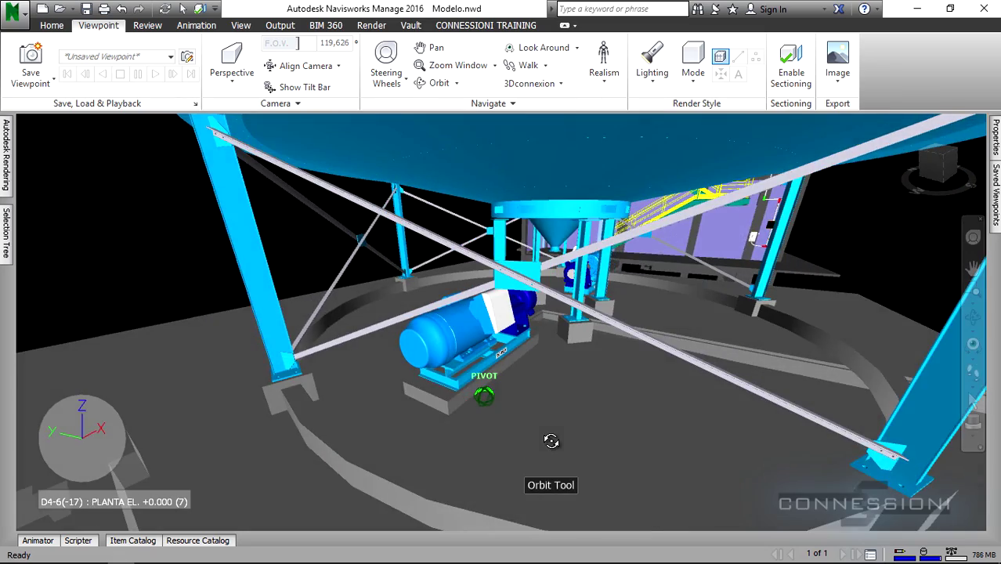
pyautogui.keyDown('shift'); pyautogui.moveTo(558, 404); pyautogui.dragTo(532, 364, button='middle'); pyautogui.keyUp('shift')
pyautogui.scroll(4, 484, 398)
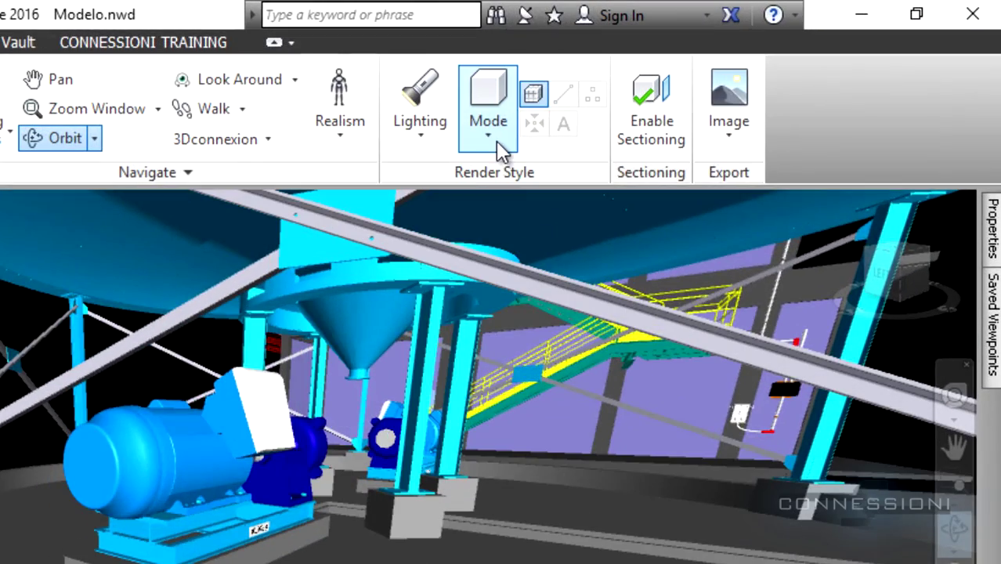
# Step: Set the render mode to Wireframe and focus on the pump motor beneath the tank
pyautogui.click(494, 143)
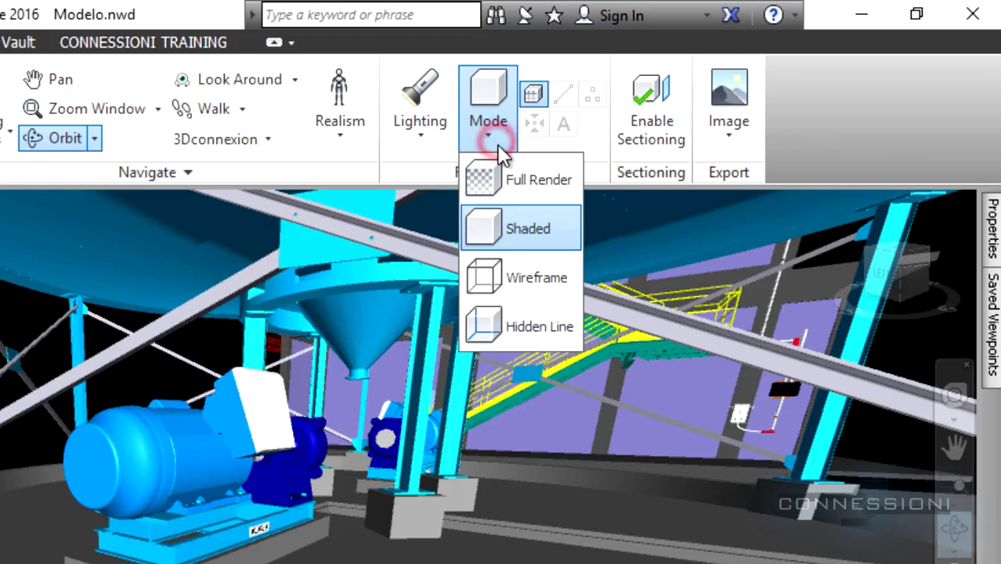
pyautogui.click(520, 278)
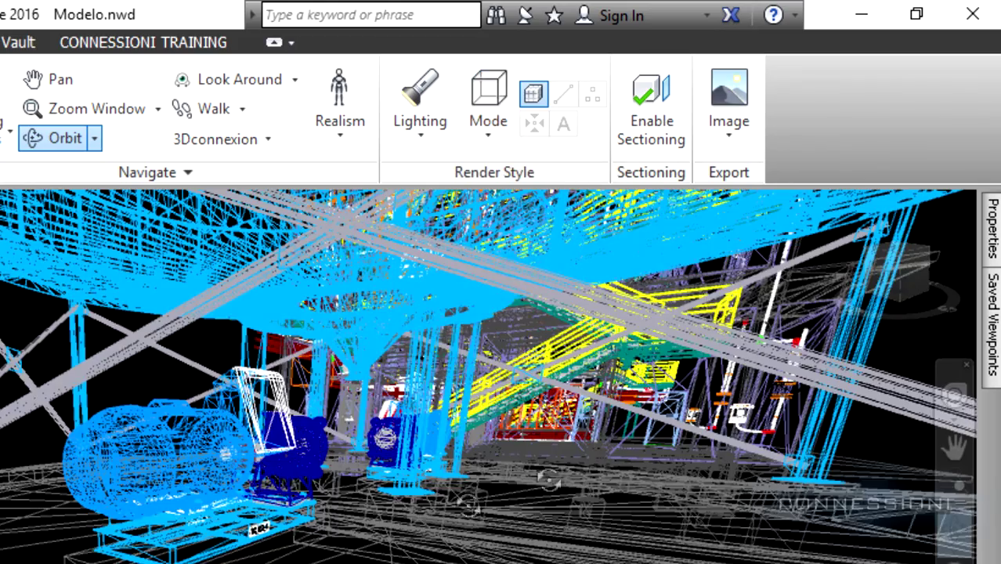
pyautogui.scroll(5, 502, 313)
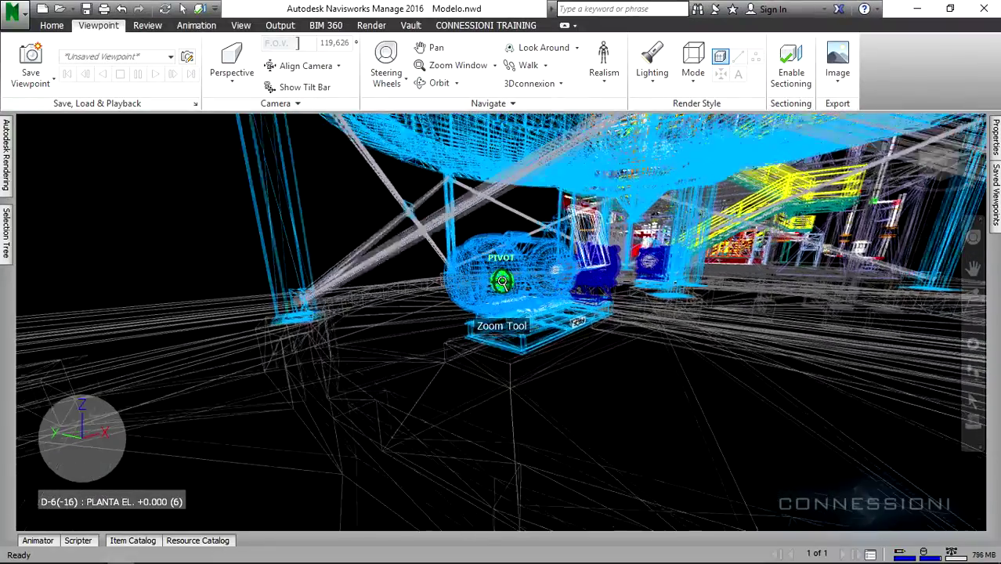
pyautogui.scroll(5, 513, 289)
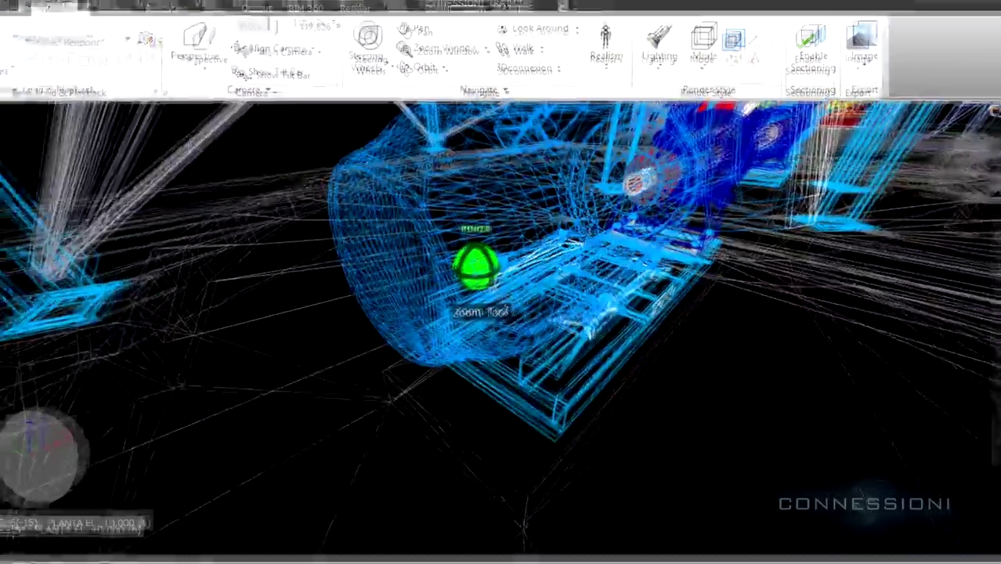
# Step: Examine the wireframe mesh of the pump motor and its base frame from several close angles
pyautogui.keyDown('shift'); pyautogui.moveTo(477, 270); pyautogui.dragTo(419, 295, button='middle'); pyautogui.keyUp('shift')
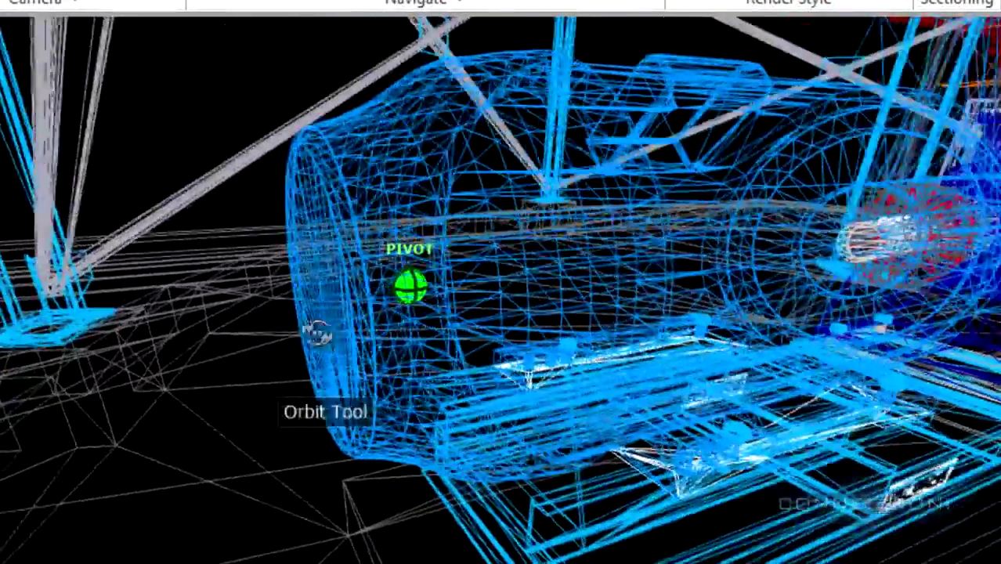
pyautogui.keyDown('shift'); pyautogui.moveTo(317, 332); pyautogui.dragTo(296, 317, button='middle'); pyautogui.keyUp('shift')
pyautogui.scroll(4, 431, 278)
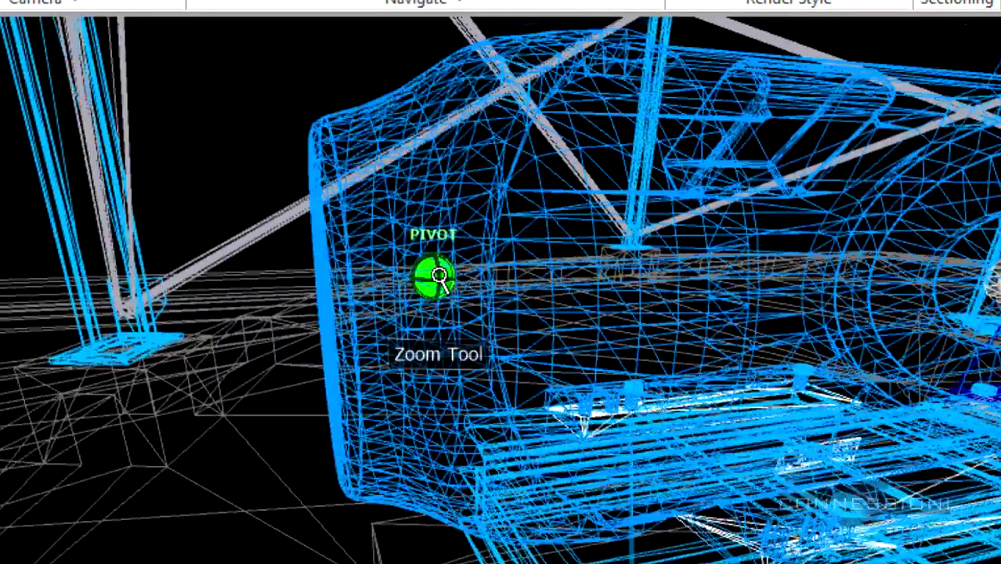
pyautogui.moveTo(441, 283); pyautogui.dragTo(498, 371, button='middle')
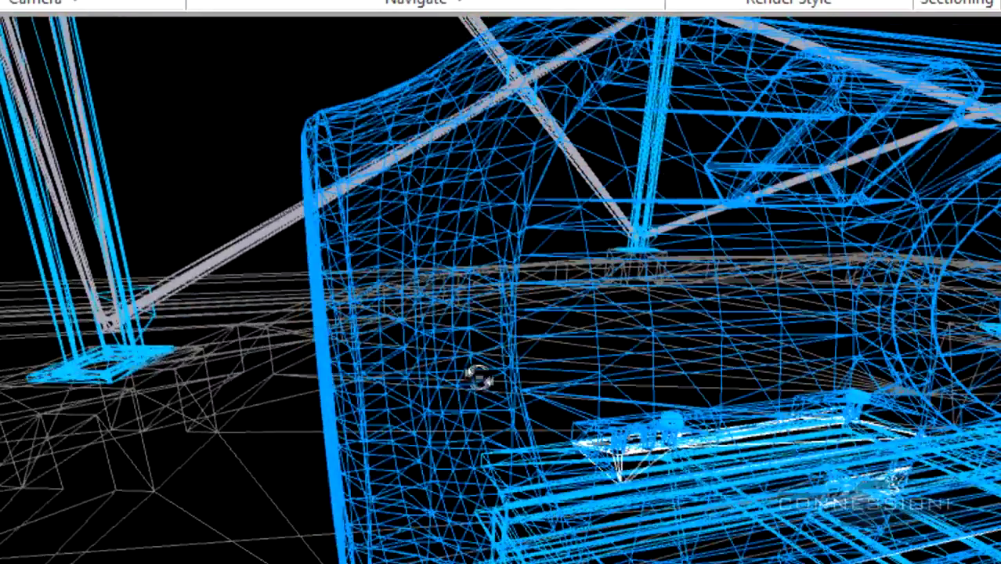
pyautogui.scroll(3, 445, 398)
pyautogui.keyDown('shift'); pyautogui.moveTo(443, 445); pyautogui.dragTo(468, 468, button='middle'); pyautogui.keyUp('shift')
pyautogui.keyDown('shift'); pyautogui.moveTo(366, 462); pyautogui.dragTo(348, 456, button='middle'); pyautogui.keyUp('shift')
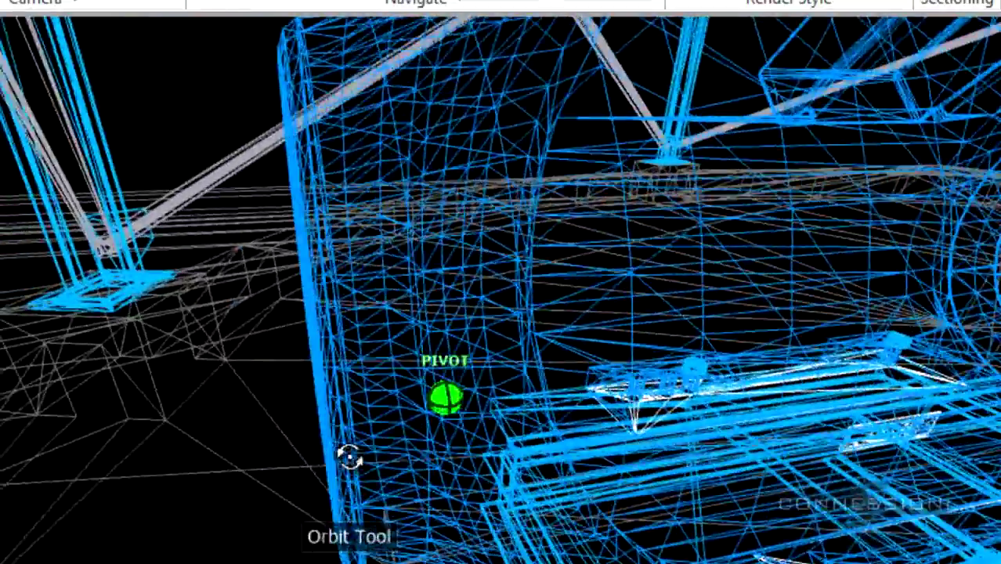
pyautogui.moveTo(559, 415); pyautogui.dragTo(422, 407, button='middle')
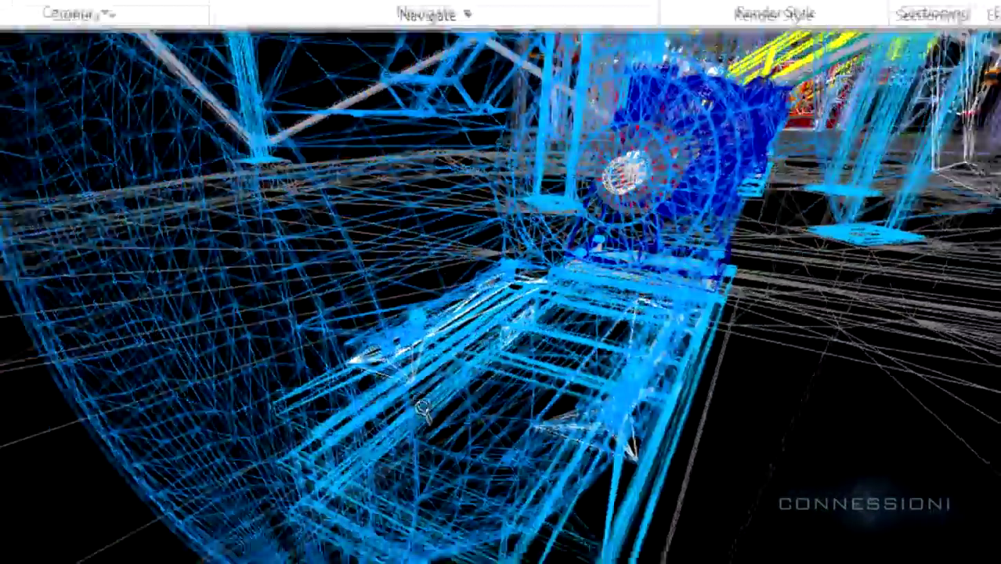
pyautogui.scroll(-3, 422, 407)
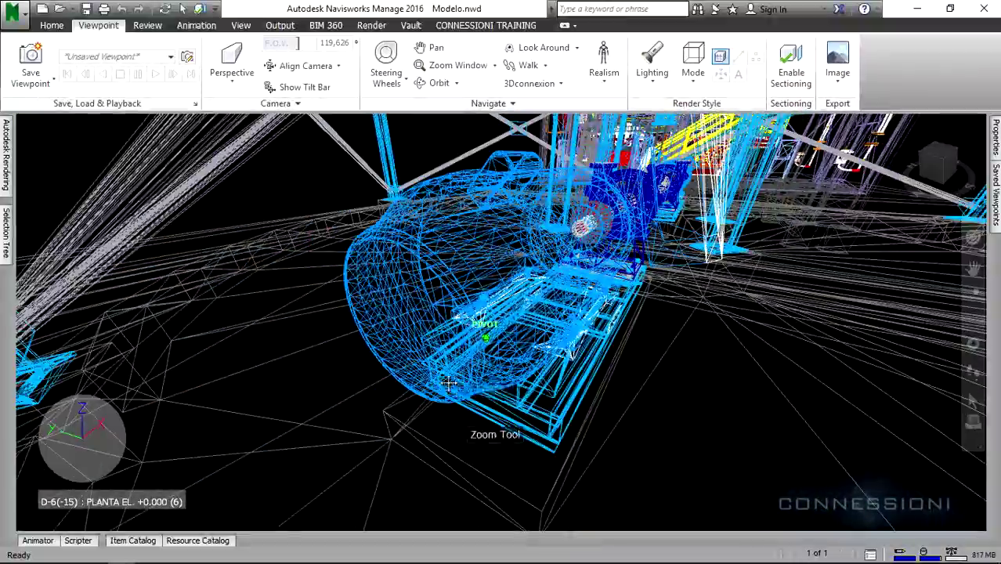
pyautogui.scroll(3, 449, 382)
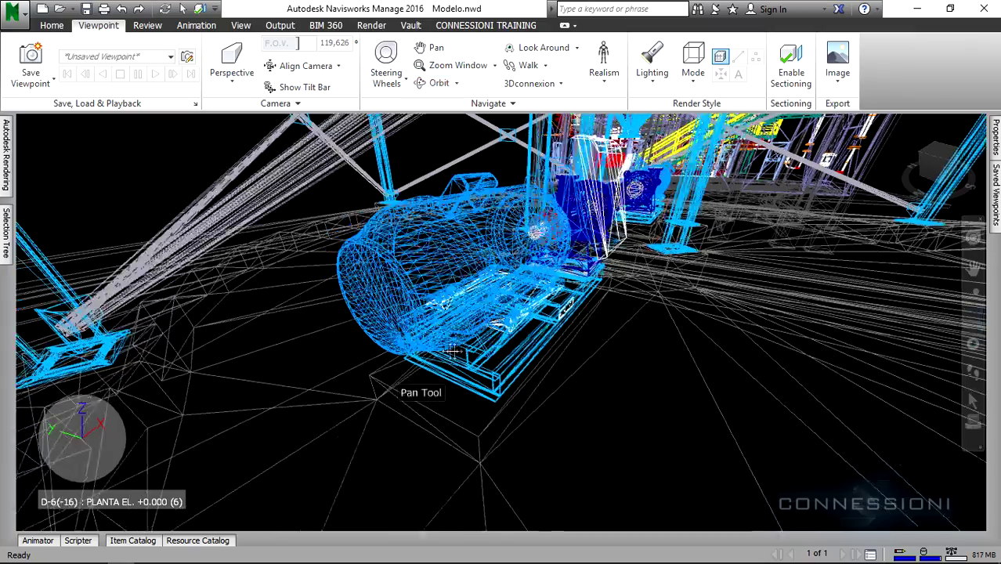
pyautogui.scroll(-4, 457, 352)
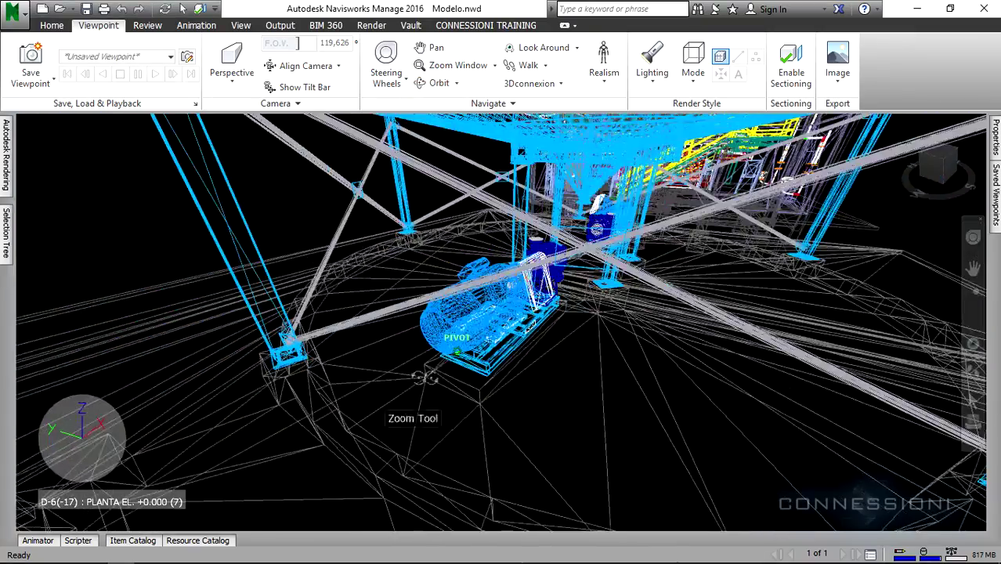
# Step: Examine the wireframe building's ground floor, including its doors, stairs, red equipment and column footings
pyautogui.keyDown('shift'); pyautogui.moveTo(427, 374); pyautogui.dragTo(508, 381, button='middle'); pyautogui.keyUp('shift')
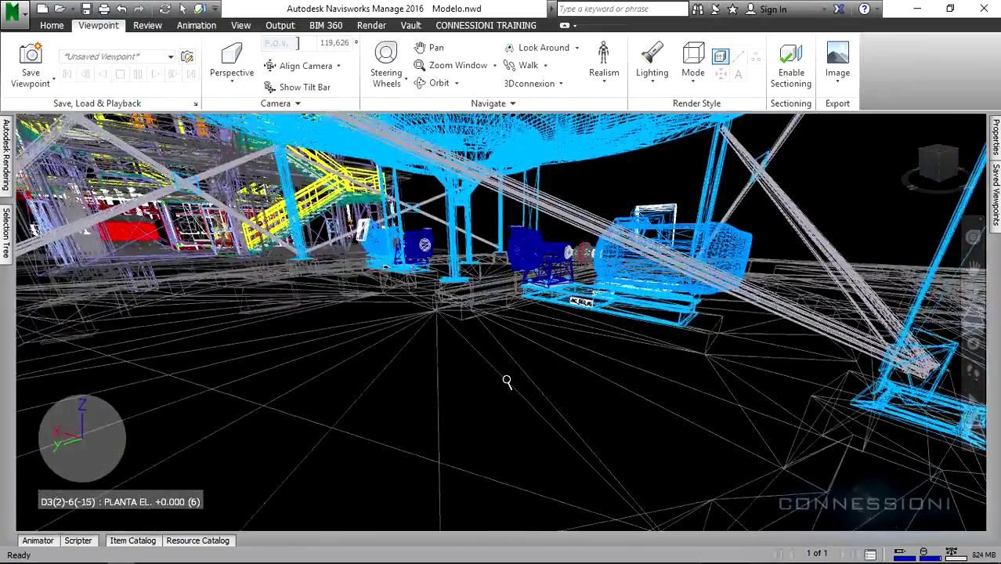
pyautogui.scroll(-2, 506, 381)
pyautogui.scroll(-3, 326, 358)
pyautogui.moveTo(326, 358); pyautogui.dragTo(603, 480, button='middle')
pyautogui.keyDown('shift'); pyautogui.moveTo(308, 330); pyautogui.dragTo(300, 220, button='middle'); pyautogui.keyUp('shift')
pyautogui.scroll(5, 266, 321)
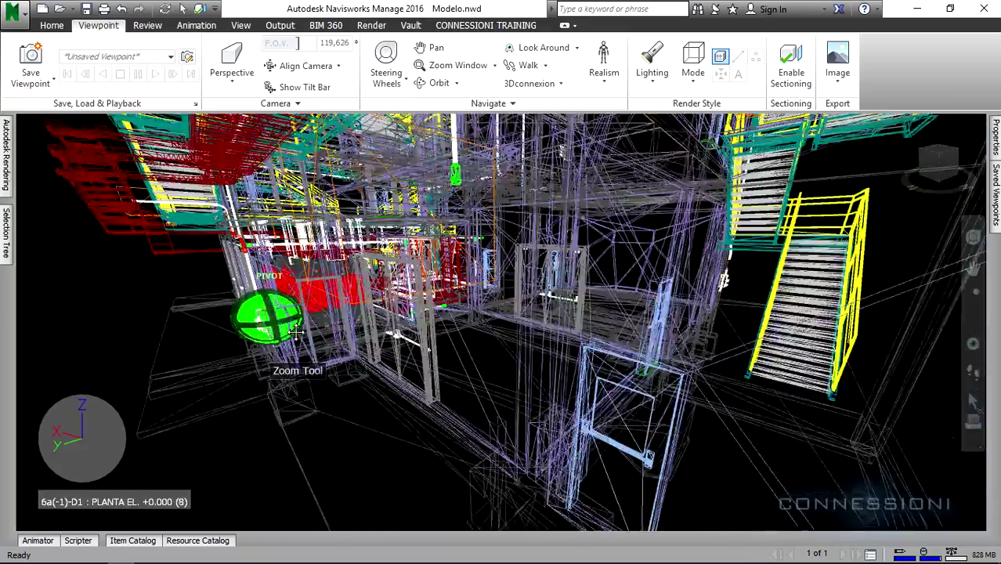
pyautogui.moveTo(278, 356); pyautogui.dragTo(265, 359, button='middle')
pyautogui.keyDown('shift'); pyautogui.moveTo(454, 363); pyautogui.dragTo(548, 364); pyautogui.keyUp('shift')
pyautogui.scroll(4, 436, 355)
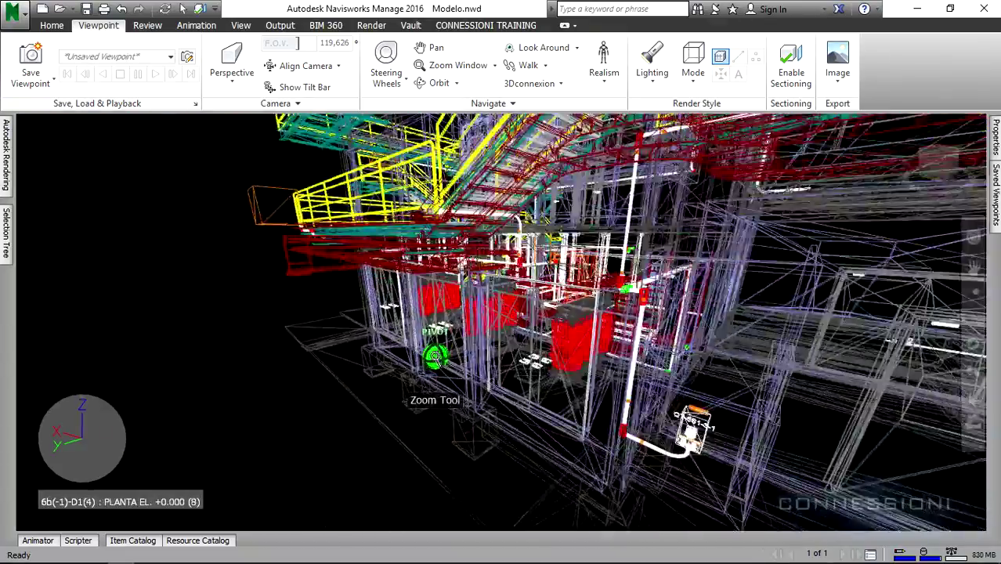
pyautogui.keyDown('shift'); pyautogui.moveTo(435, 355); pyautogui.dragTo(479, 349, button='middle'); pyautogui.keyUp('shift')
pyautogui.moveTo(428, 352); pyautogui.dragTo(548, 358, button='middle')
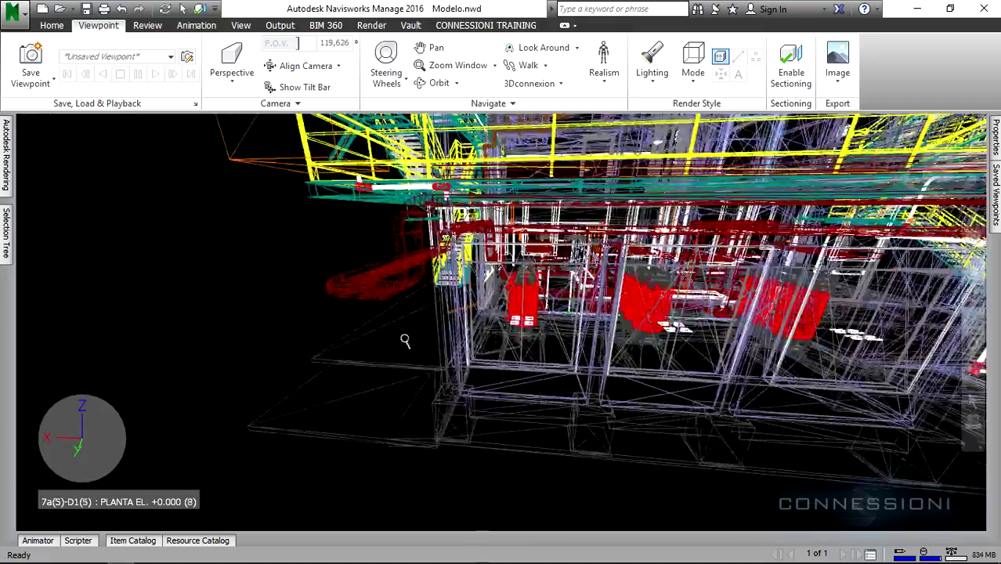
pyautogui.scroll(4, 404, 340)
pyautogui.keyDown('shift'); pyautogui.moveTo(404, 340); pyautogui.dragTo(473, 350, button='middle'); pyautogui.keyUp('shift')
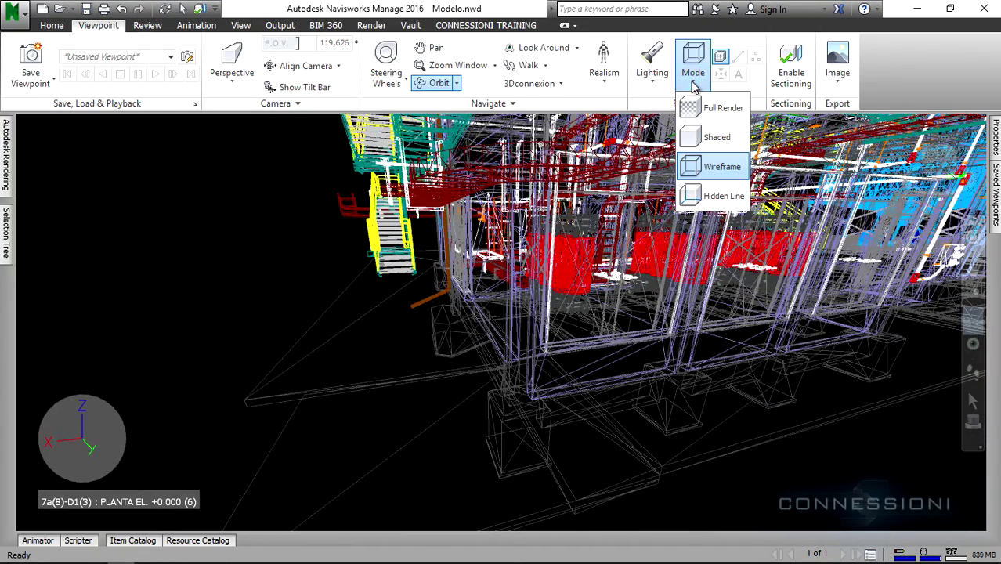
# Step: Choose Wireframe again as the render mode and view both tanks together with the building
pyautogui.click(710, 170)
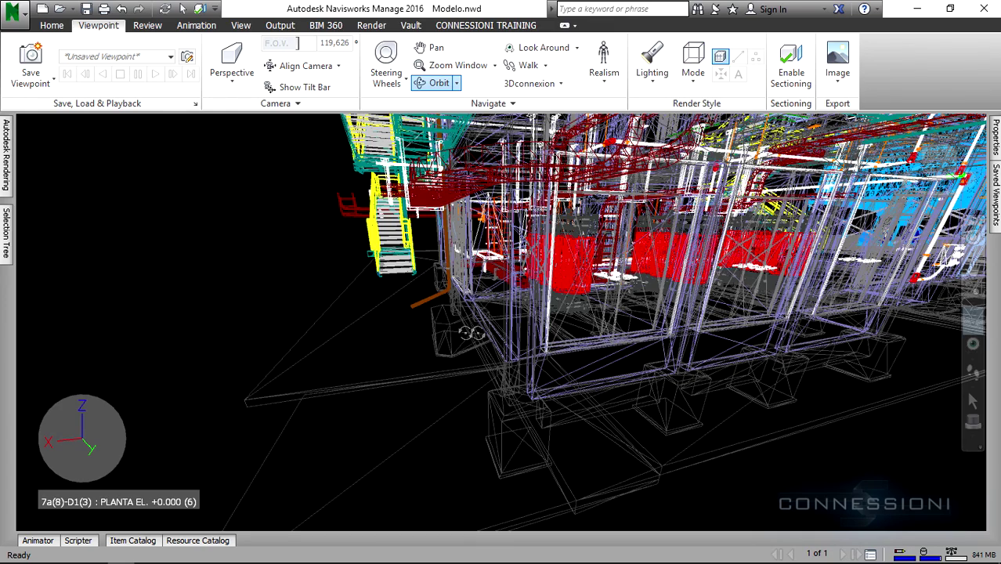
pyautogui.moveTo(820, 265); pyautogui.dragTo(437, 376, button='middle')
pyautogui.scroll(5, 707, 290)
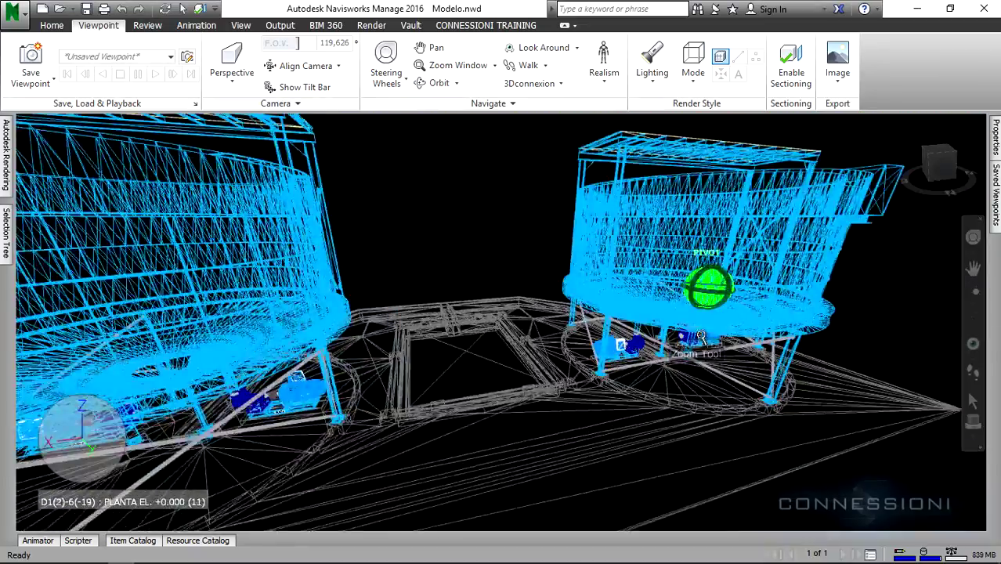
pyautogui.moveTo(707, 290); pyautogui.dragTo(380, 391)
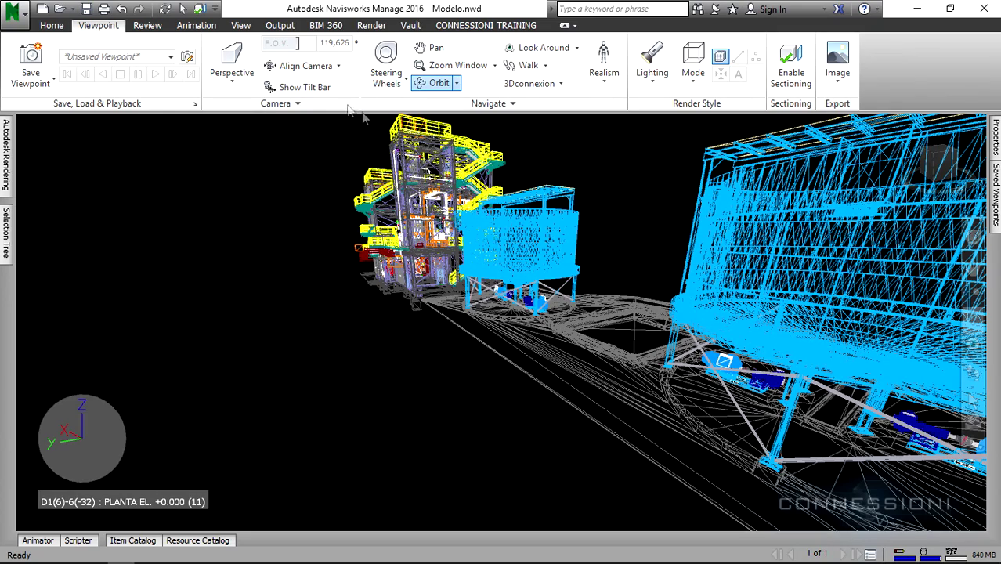
# Step: Set the render mode to Hidden Line and inspect the tank's rim, wall panels and side box up close
pyautogui.moveTo(710, 382); pyautogui.dragTo(419, 304, button='middle')
pyautogui.scroll(-4, 419, 305)
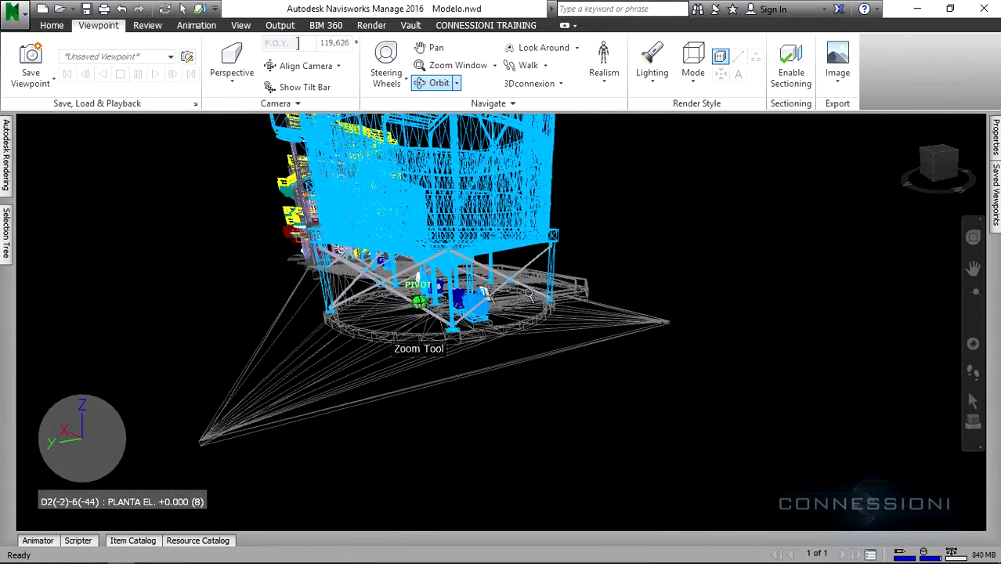
pyautogui.click(938, 160)
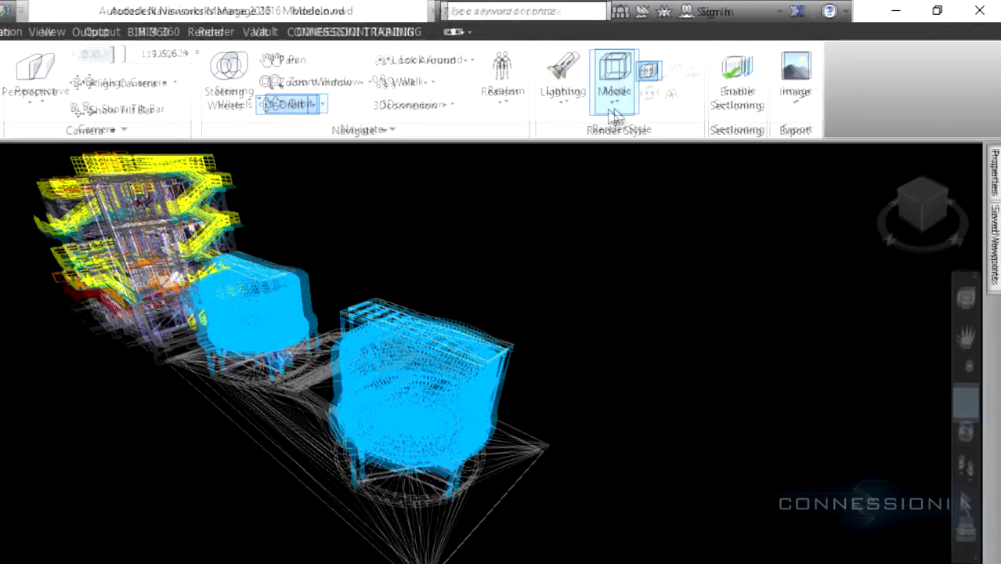
pyautogui.click(614, 104)
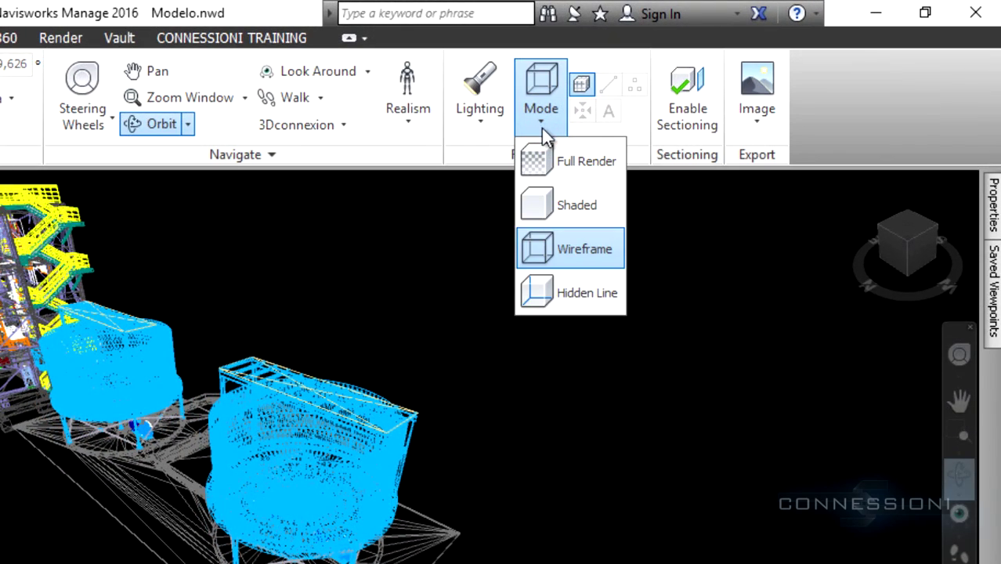
pyautogui.click(596, 291)
pyautogui.scroll(3, 313, 486)
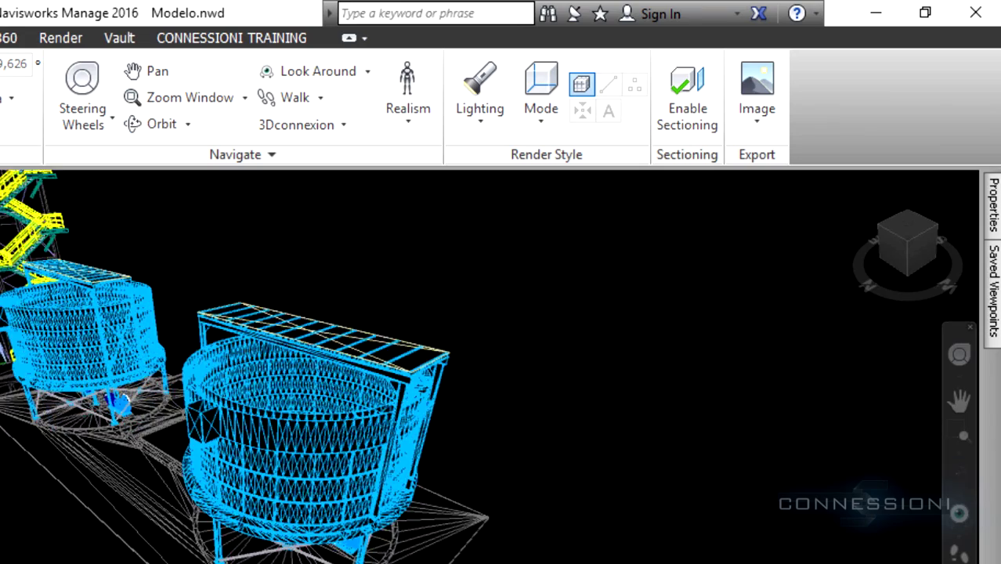
pyautogui.scroll(5, 135, 337)
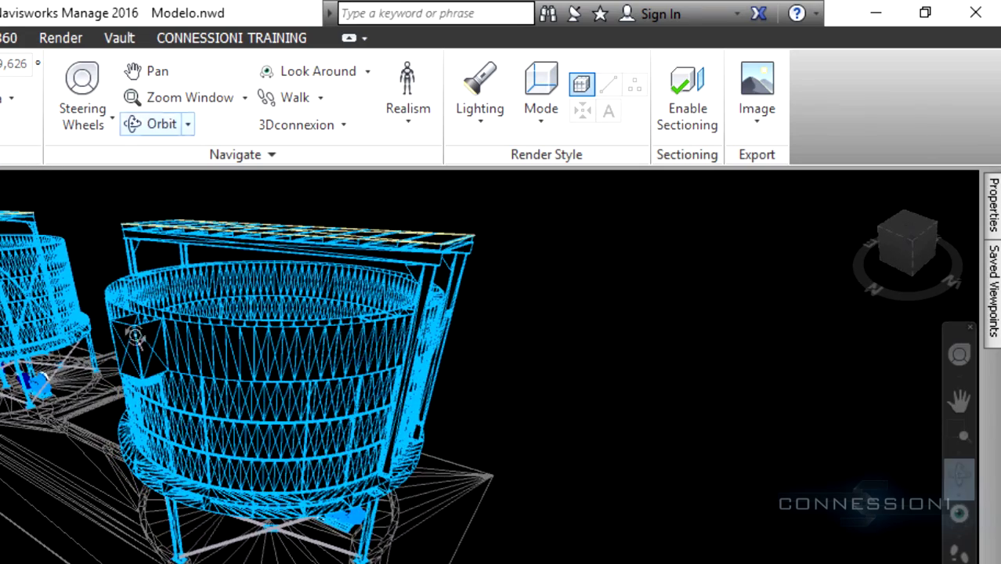
pyautogui.scroll(3, 135, 337)
pyautogui.keyDown('shift'); pyautogui.moveTo(168, 393); pyautogui.dragTo(261, 316, button='middle'); pyautogui.keyUp('shift')
pyautogui.scroll(4, 146, 309)
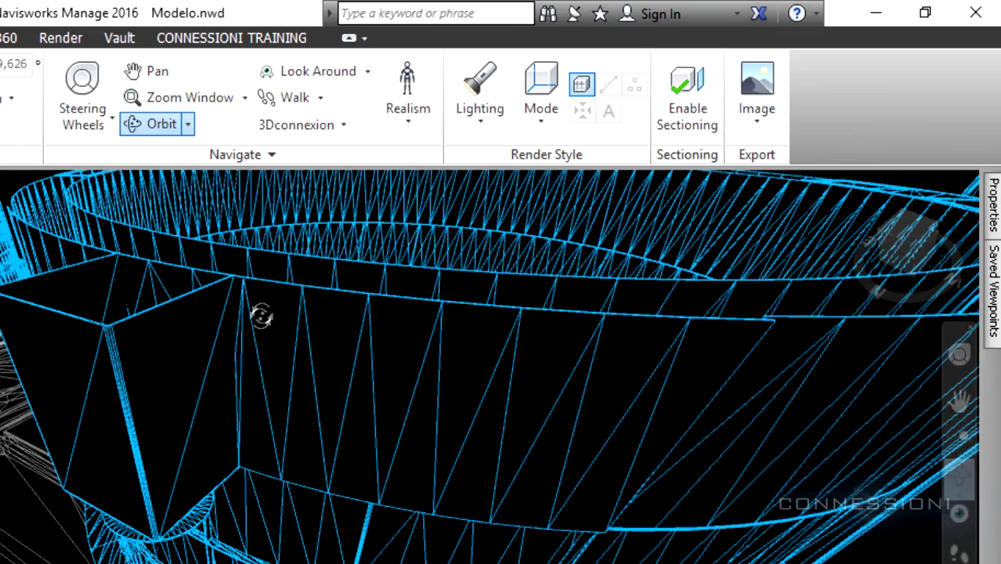
pyautogui.keyDown('shift'); pyautogui.moveTo(333, 332); pyautogui.dragTo(304, 395, button='middle'); pyautogui.keyUp('shift')
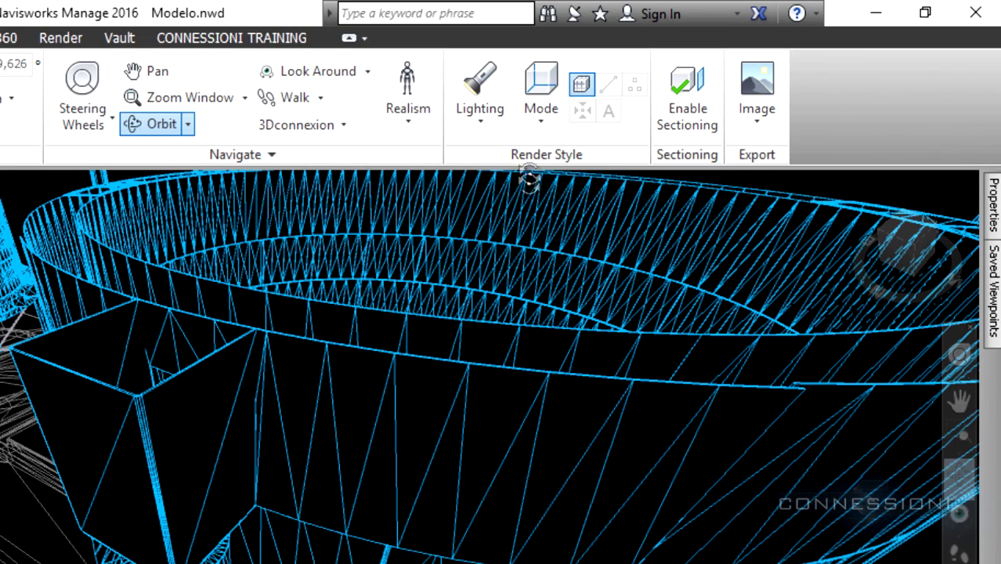
# Step: Switch the tank's render mode to Wireframe for comparison and return it to Hidden Line
pyautogui.click(539, 117)
pyautogui.click(562, 248)
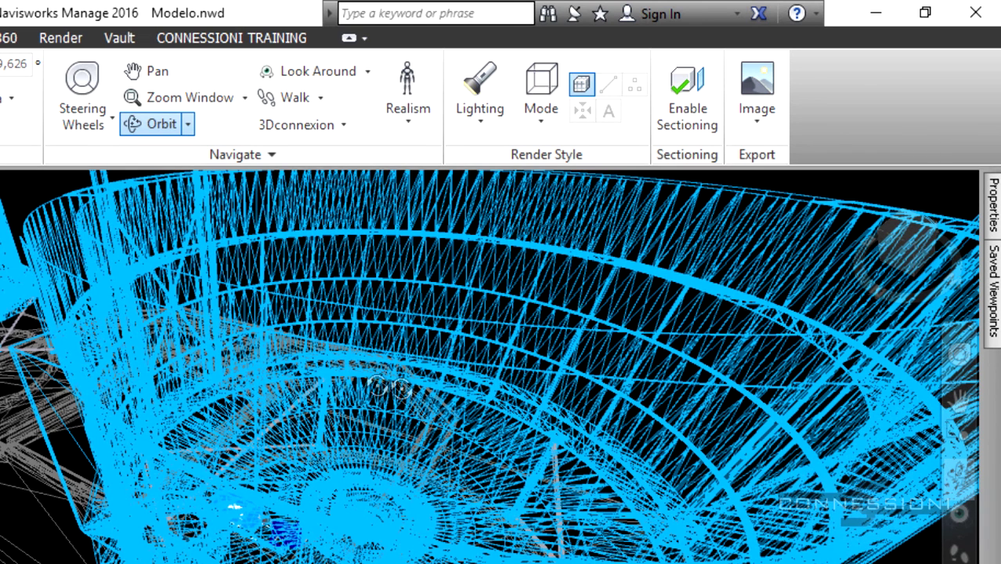
pyautogui.click(539, 124)
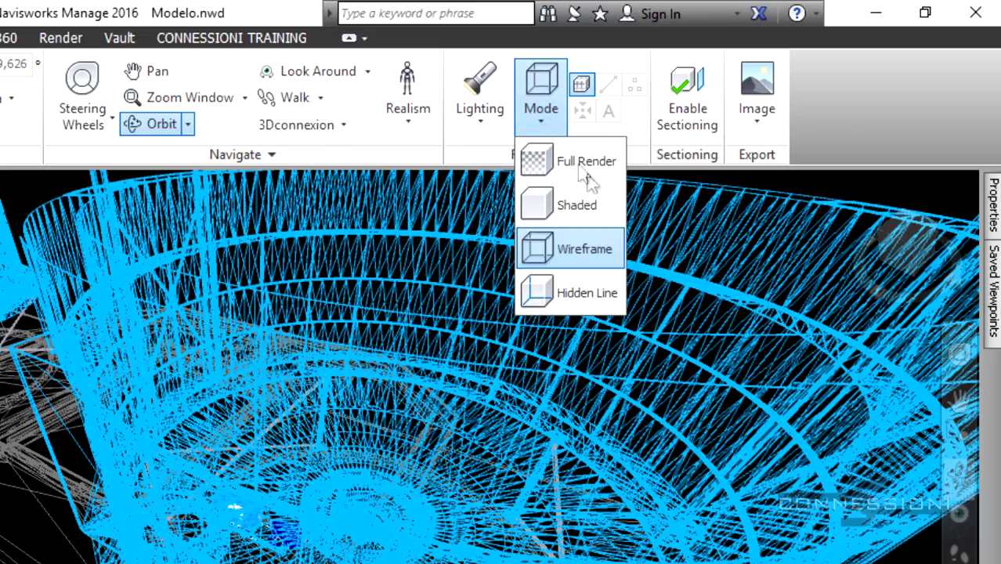
pyautogui.click(585, 301)
# Step: Inspect the hidden-line pump motor beneath the tank and set the render mode to Full Render
pyautogui.moveTo(429, 453); pyautogui.dragTo(453, 447, button='middle')
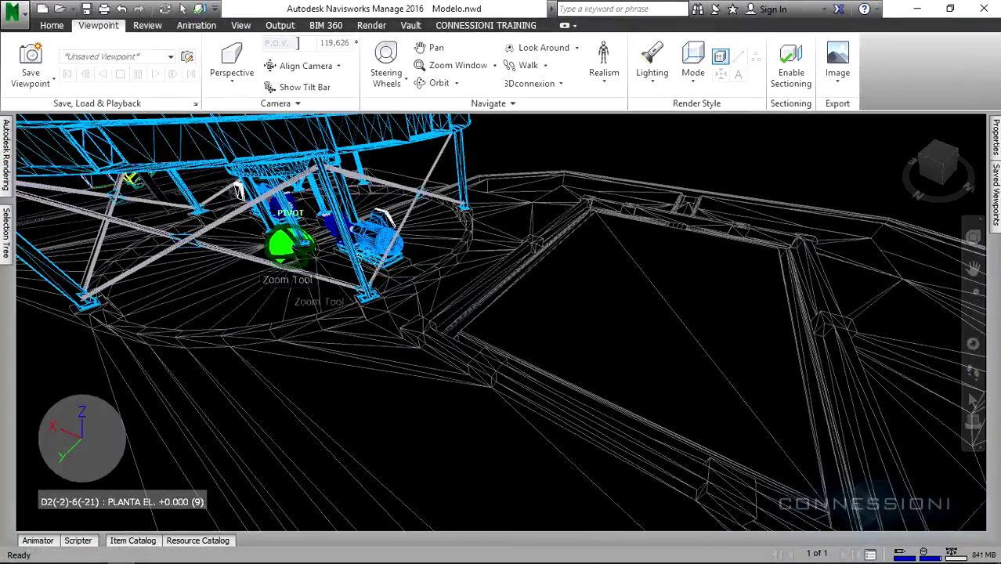
pyautogui.keyDown('shift'); pyautogui.moveTo(237, 190); pyautogui.dragTo(296, 285, button='middle'); pyautogui.keyUp('shift')
pyautogui.scroll(4, 295, 285)
pyautogui.keyDown('shift'); pyautogui.moveTo(419, 304); pyautogui.dragTo(317, 278, button='middle'); pyautogui.keyUp('shift')
pyautogui.scroll(3, 333, 277)
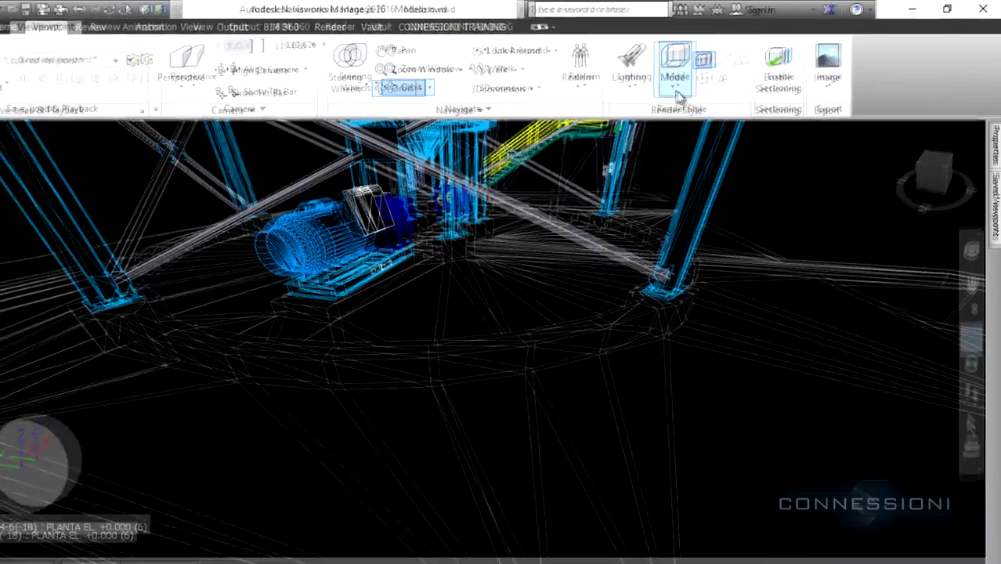
pyautogui.click(677, 91)
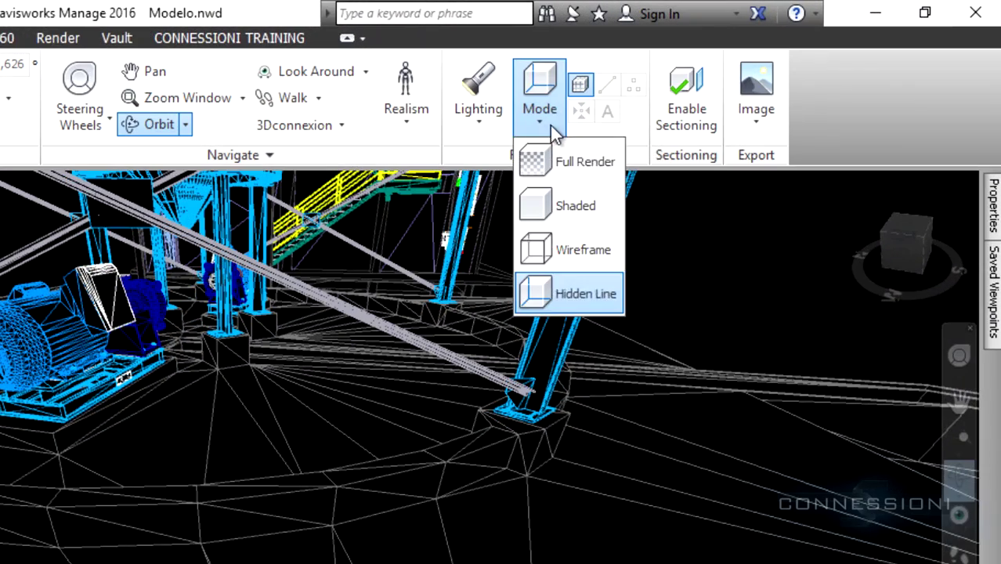
pyautogui.click(579, 161)
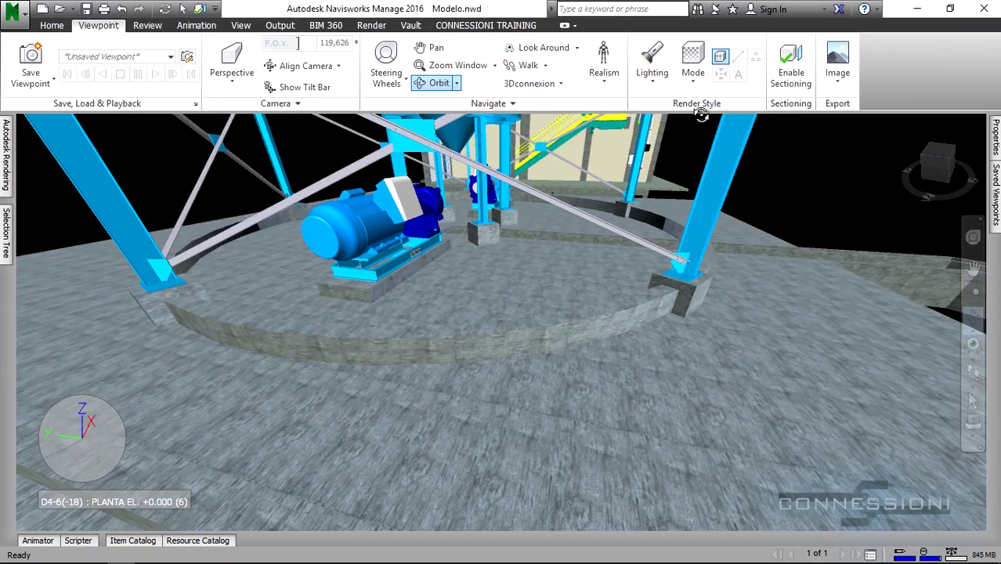
# Step: Set the lighting to No Lights and view the pump motor, tanks and building in flat color
pyautogui.click(653, 85)
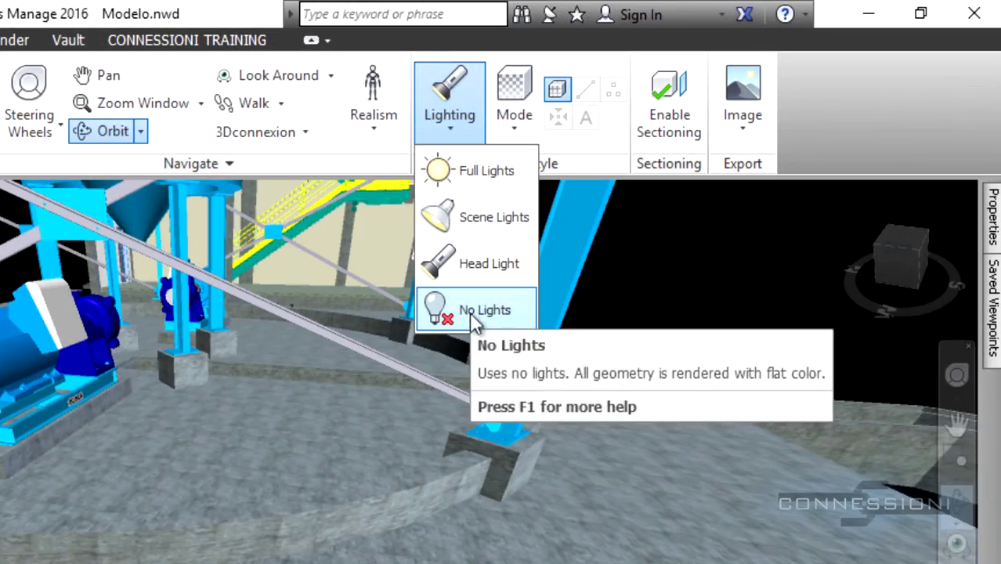
pyautogui.click(633, 219)
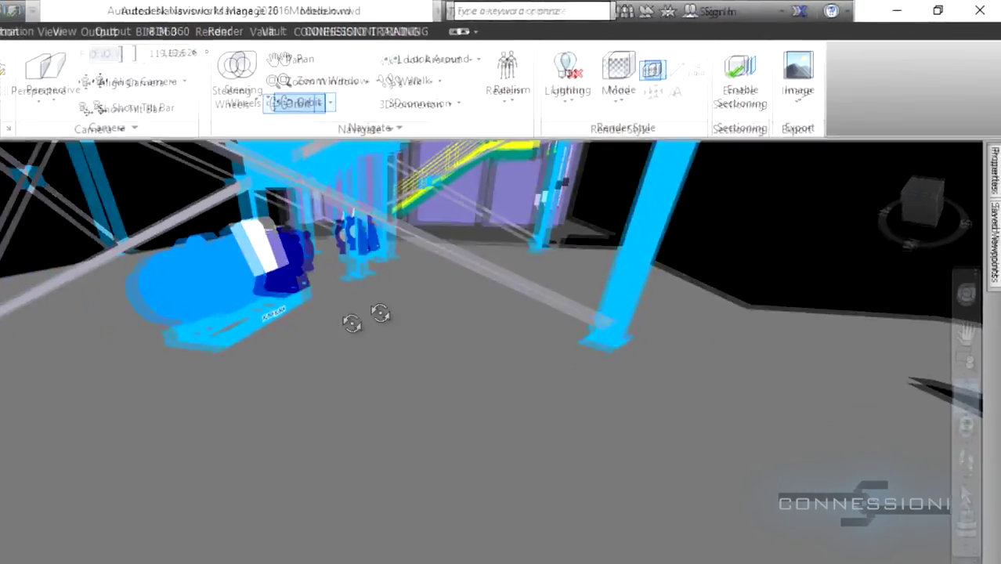
pyautogui.moveTo(125, 479); pyautogui.dragTo(125, 458, button='middle')
pyautogui.scroll(-2, 125, 461)
pyautogui.keyDown('shift'); pyautogui.moveTo(315, 323); pyautogui.dragTo(440, 293, button='middle'); pyautogui.keyUp('shift')
pyautogui.scroll(-4, 467, 344)
pyautogui.scroll(-3, 425, 340)
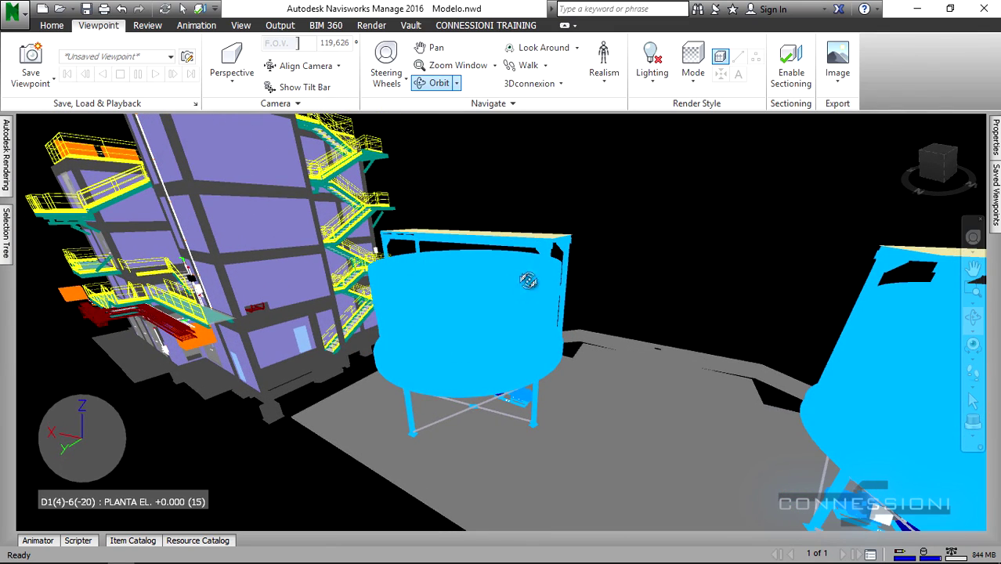
pyautogui.scroll(5, 487, 355)
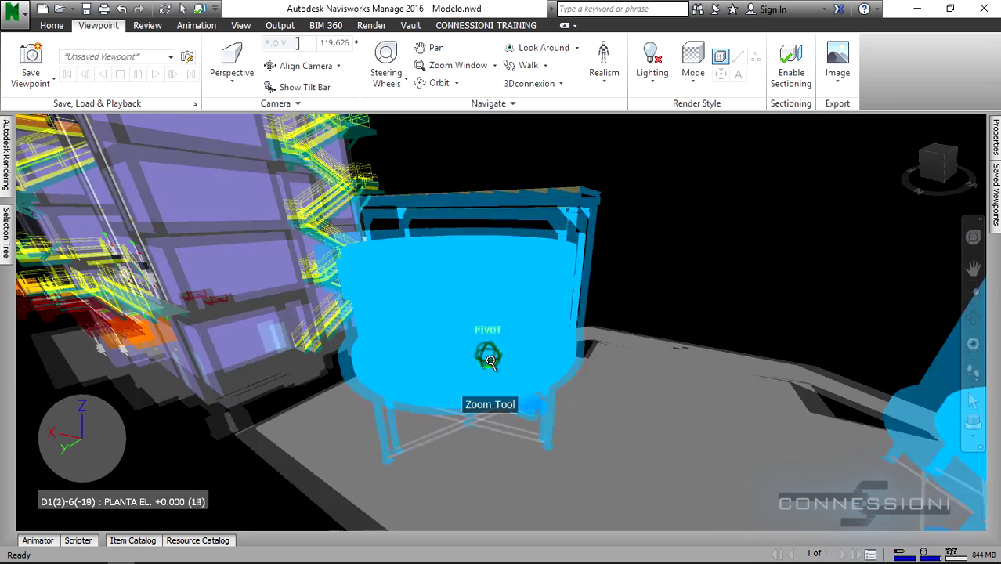
pyautogui.moveTo(480, 351); pyautogui.dragTo(469, 364, button='middle')
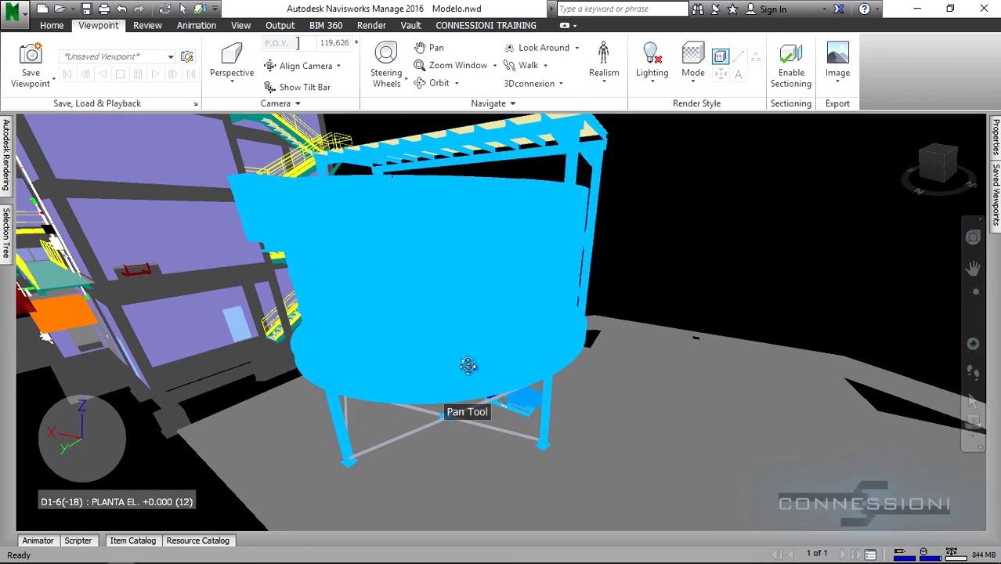
# Step: Set the lighting to Head Light and view the pump motor and supports beneath the tank
pyautogui.click(651, 81)
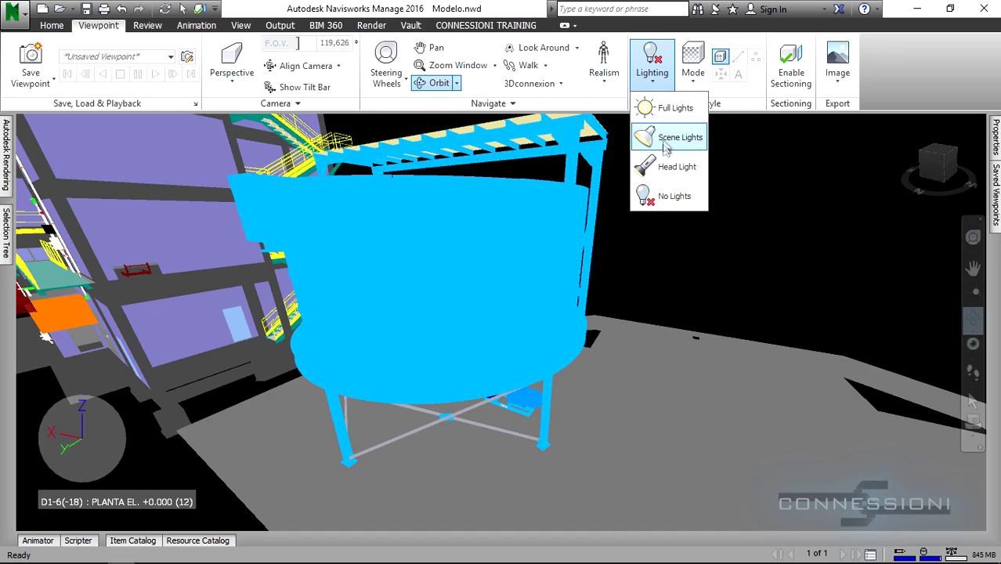
pyautogui.click(668, 167)
pyautogui.moveTo(625, 385); pyautogui.dragTo(208, 415, button='middle')
pyautogui.scroll(3, 516, 403)
pyautogui.scroll(3, 566, 369)
pyautogui.scroll(3, 567, 369)
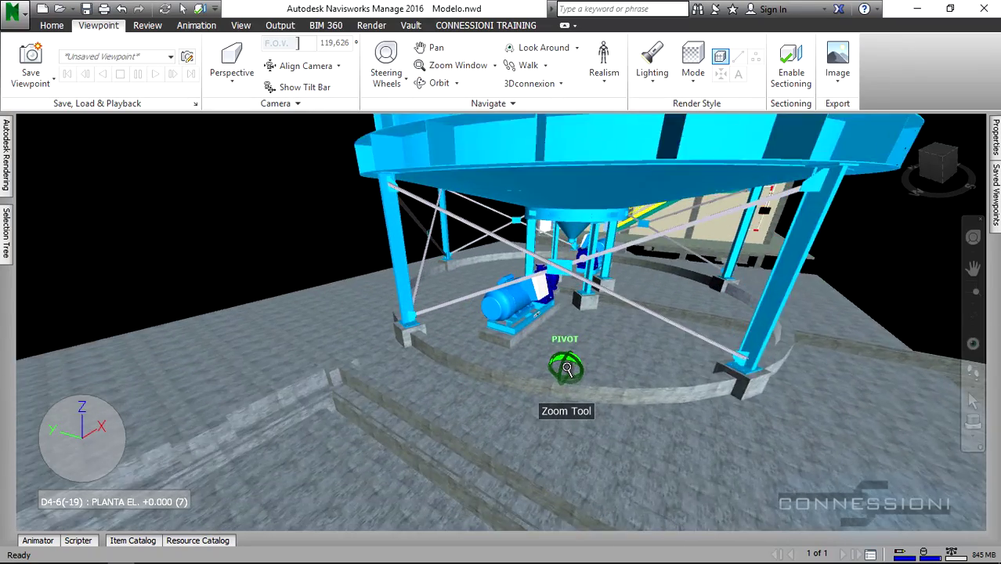
# Step: Turn the display of surface geometry off and back on with the tank base in view
pyautogui.moveTo(563, 364); pyautogui.dragTo(517, 354, button='middle')
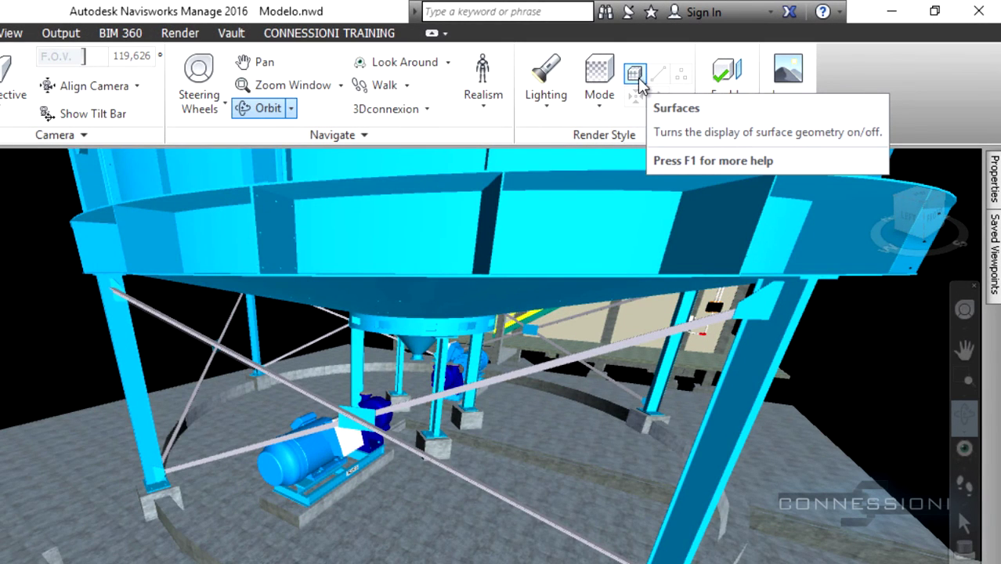
pyautogui.click(639, 81)
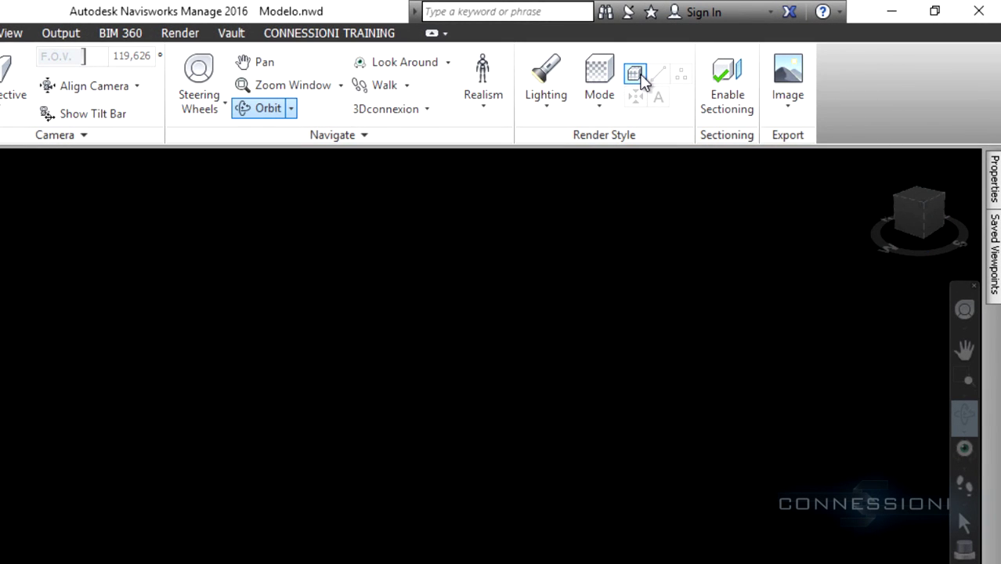
pyautogui.click(639, 80)
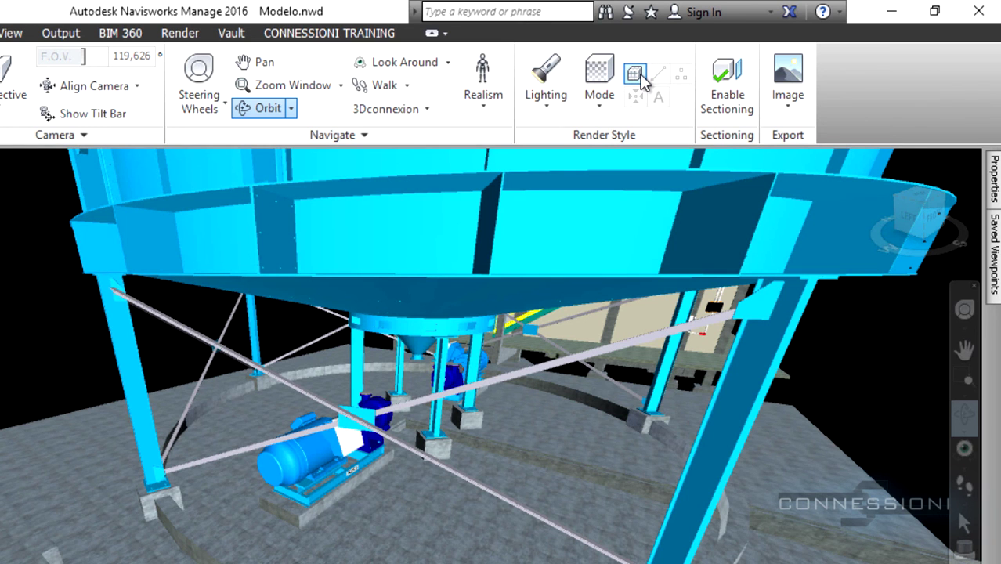